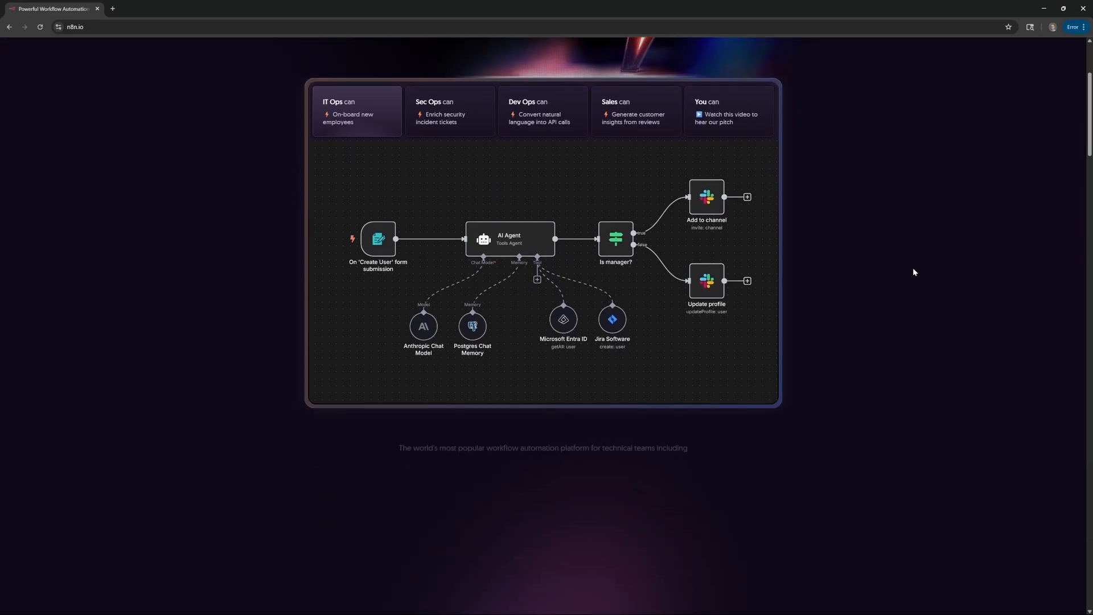
Scroll down through the n8n homepage and back up to the top.
{"action": "scroll", "coordinate": [914, 272], "scroll_direction": "down", "scroll_amount": 3}
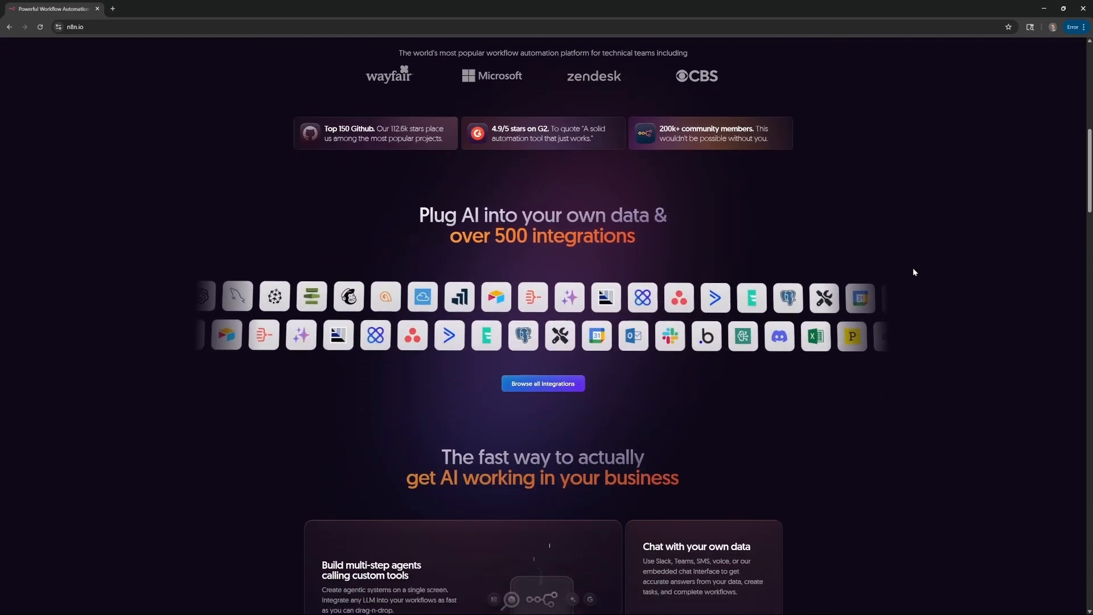
{"action": "scroll", "coordinate": [914, 271], "scroll_direction": "down", "scroll_amount": 3}
{"action": "scroll", "coordinate": [913, 272], "scroll_direction": "down", "scroll_amount": 7}
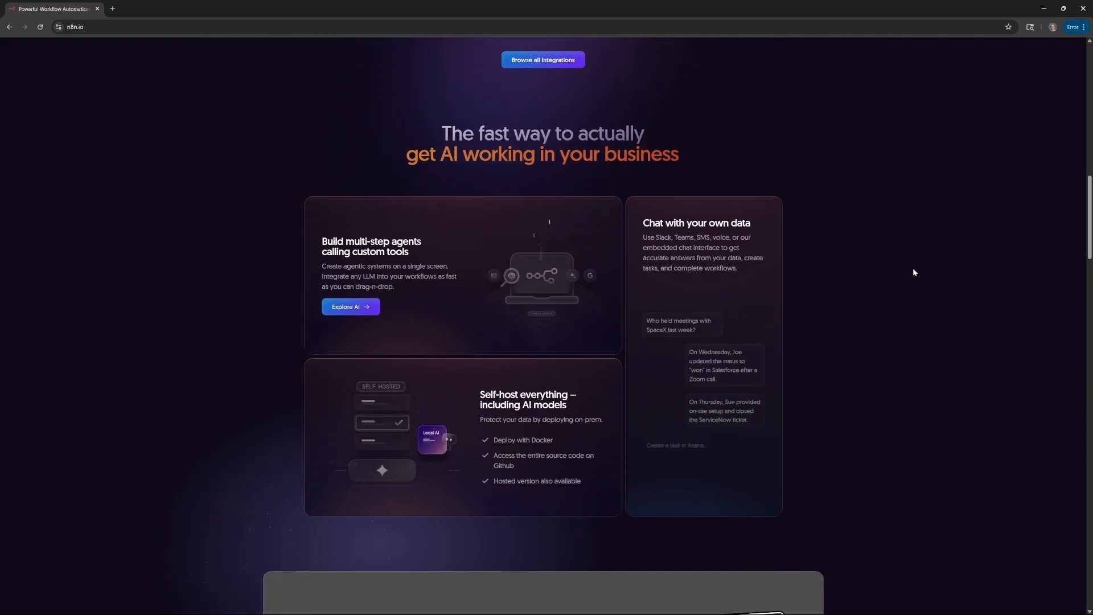
{"action": "scroll", "coordinate": [913, 272], "scroll_direction": "down", "scroll_amount": 4}
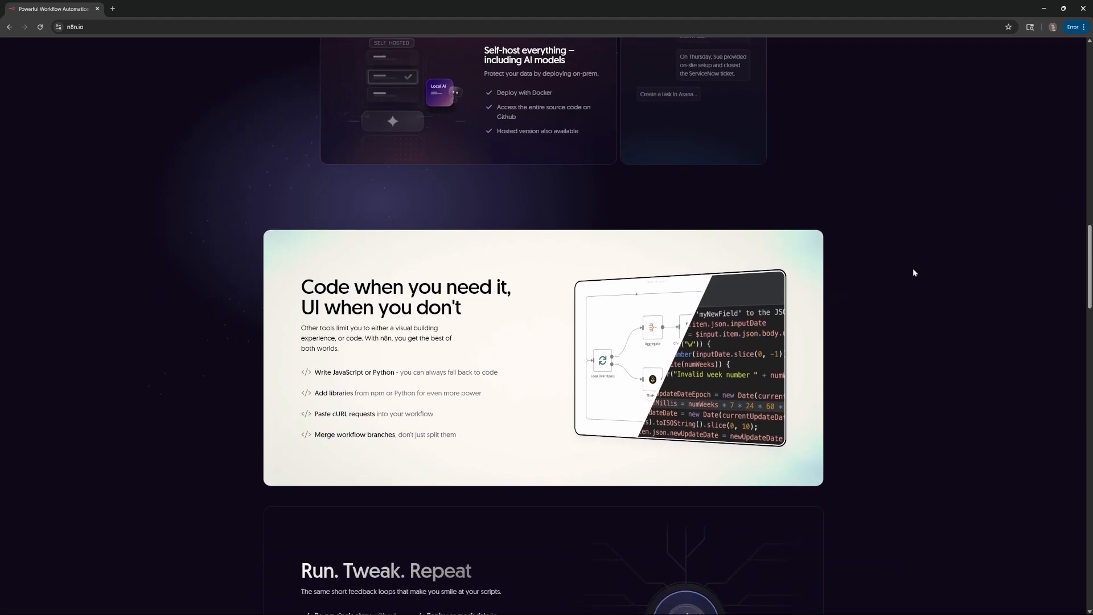
{"action": "scroll", "coordinate": [913, 273], "scroll_direction": "down", "scroll_amount": 5}
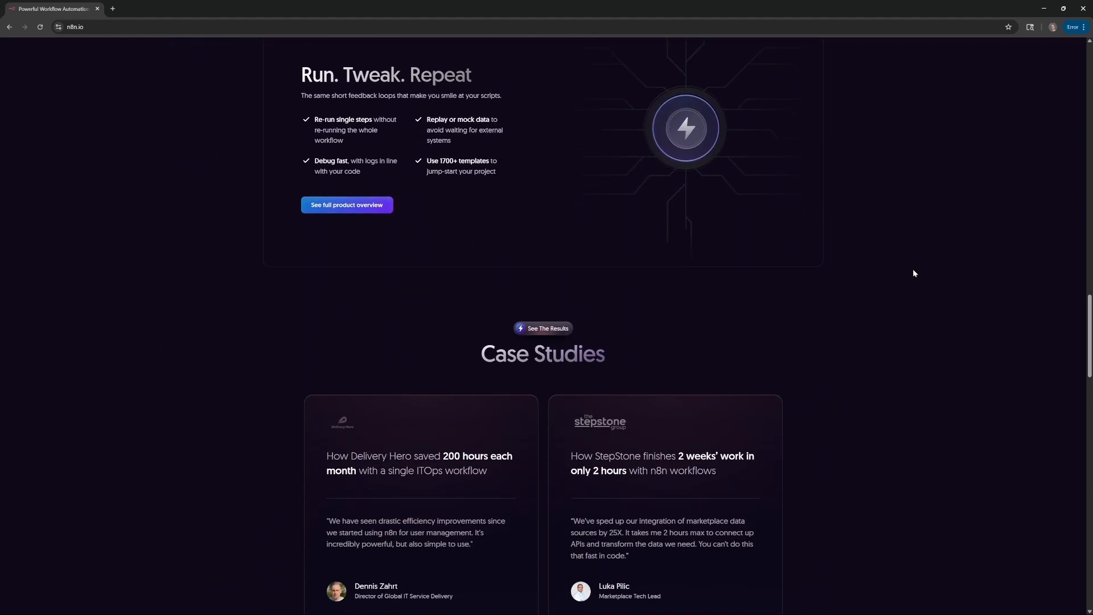
{"action": "scroll", "coordinate": [913, 273], "scroll_direction": "down", "scroll_amount": 2}
{"action": "scroll", "coordinate": [914, 274], "scroll_direction": "down", "scroll_amount": 7}
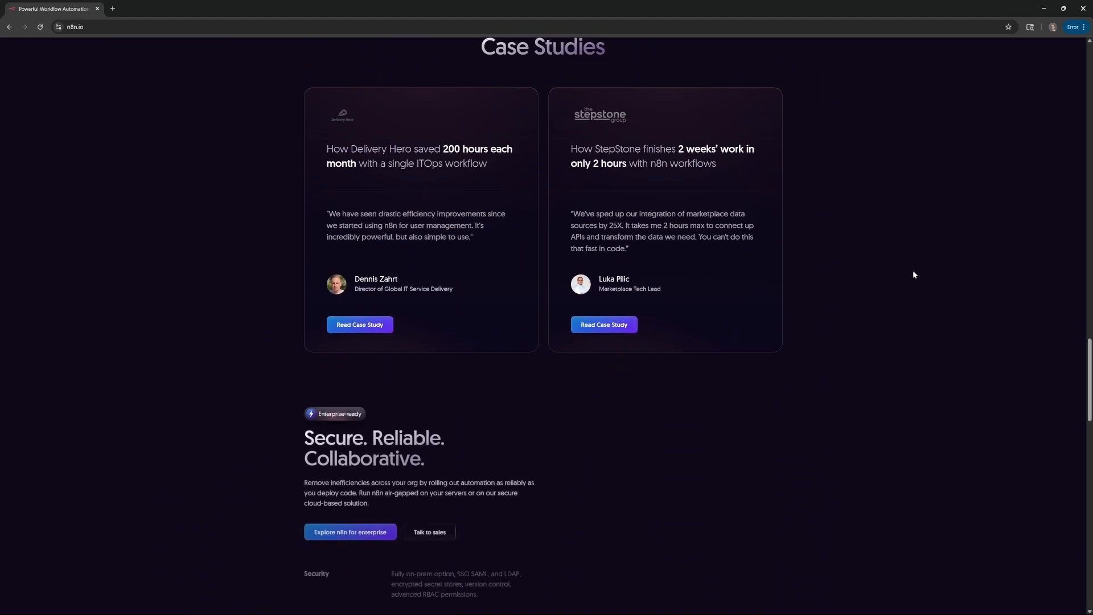
{"action": "scroll", "coordinate": [913, 275], "scroll_direction": "down", "scroll_amount": 7}
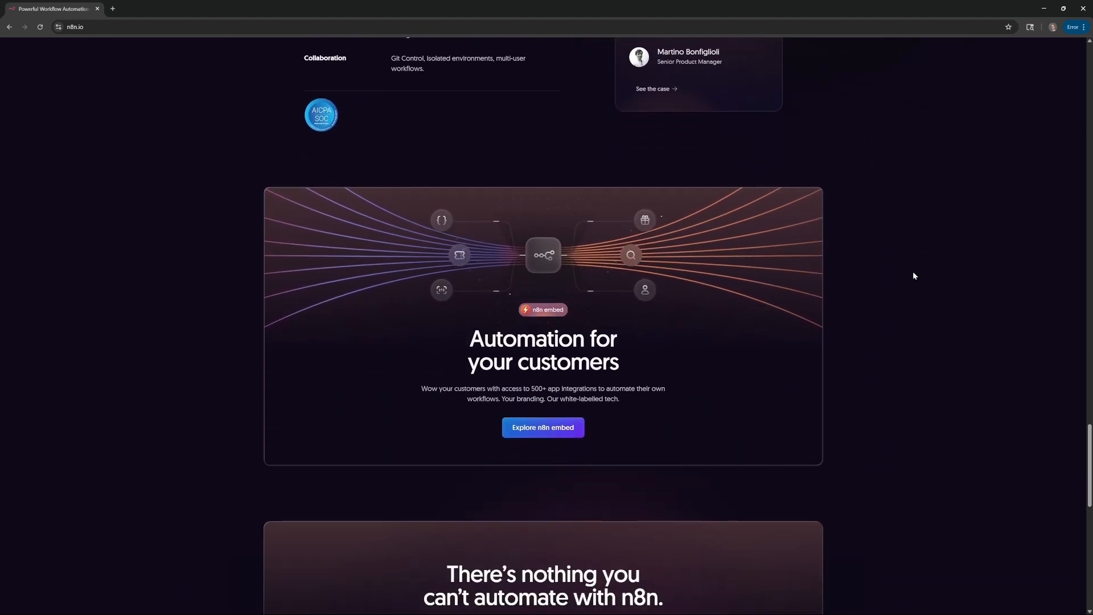
{"action": "scroll", "coordinate": [913, 275], "scroll_direction": "down", "scroll_amount": 4}
{"action": "scroll", "coordinate": [914, 276], "scroll_direction": "down", "scroll_amount": 7}
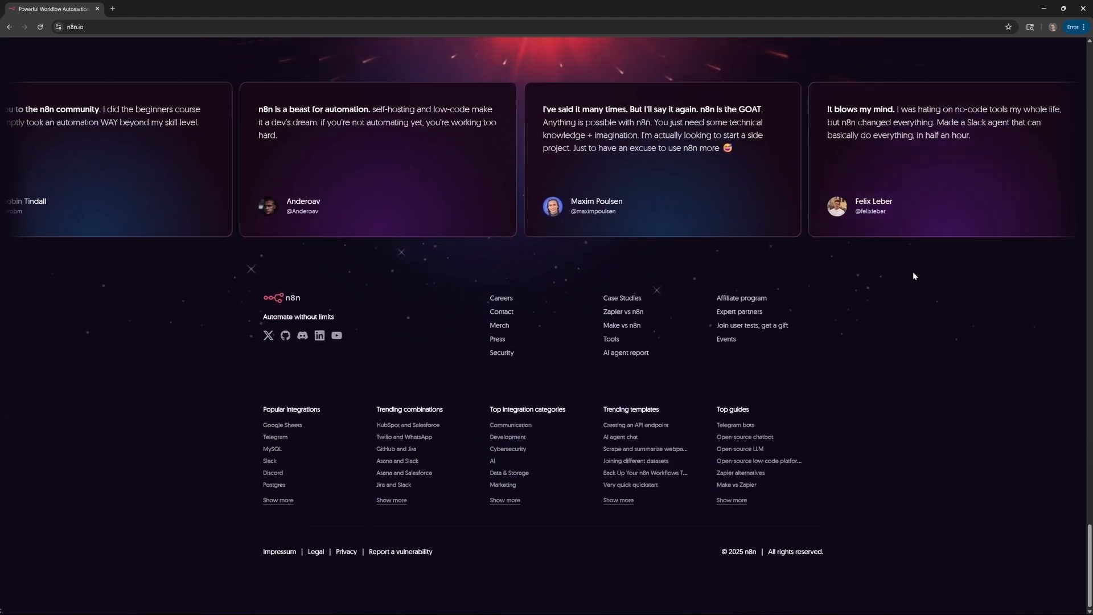
{"action": "scroll", "coordinate": [914, 272], "scroll_direction": "up", "scroll_amount": 1}
{"action": "scroll", "coordinate": [914, 275], "scroll_direction": "up", "scroll_amount": 8}
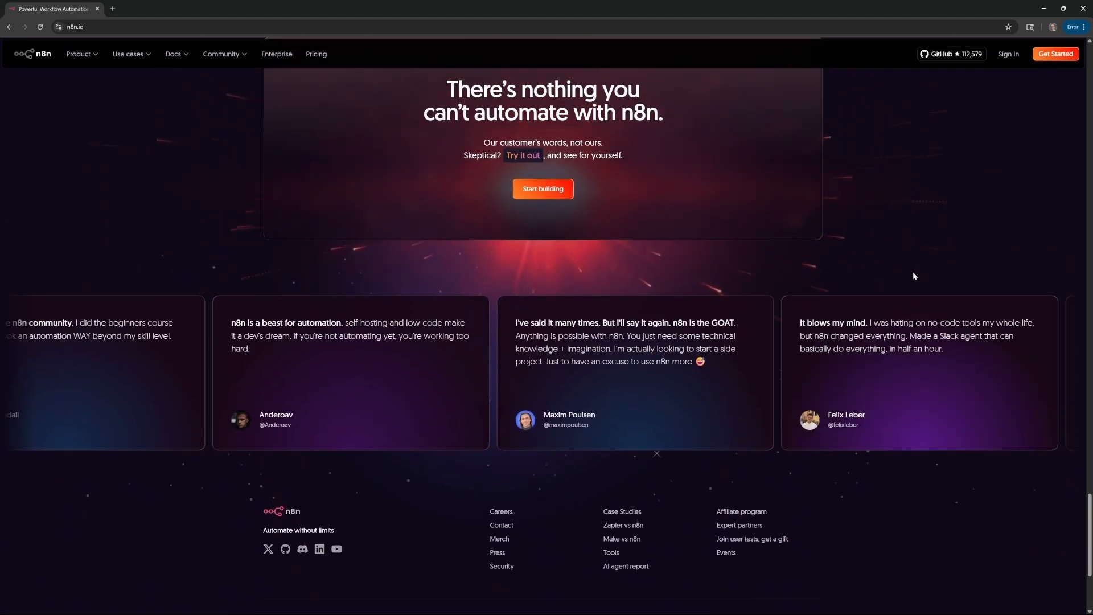
{"action": "scroll", "coordinate": [914, 276], "scroll_direction": "up", "scroll_amount": 7}
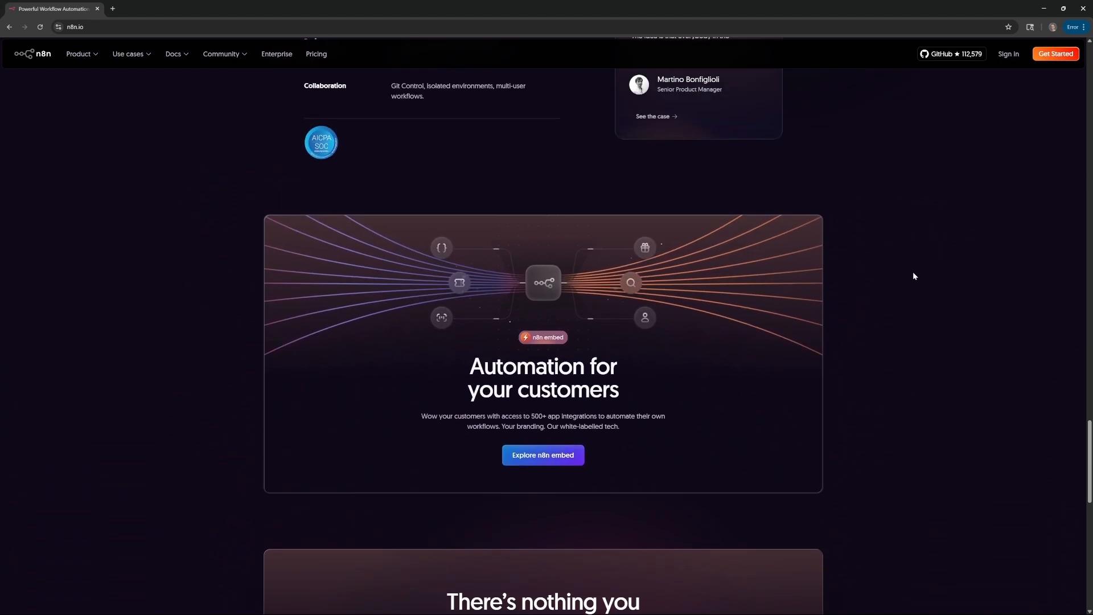
{"action": "scroll", "coordinate": [913, 276], "scroll_direction": "up", "scroll_amount": 9}
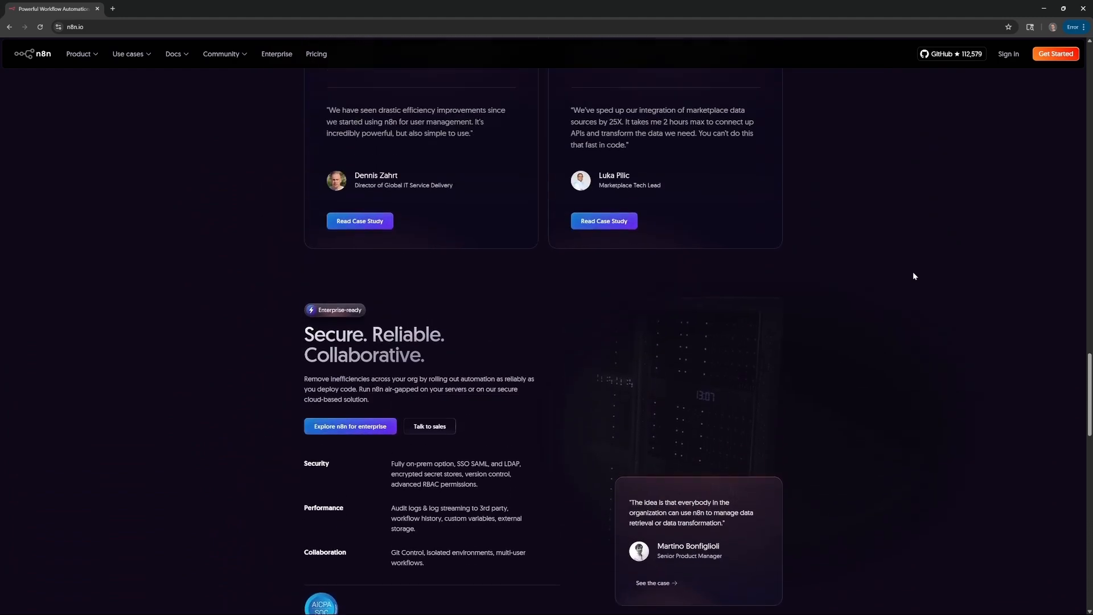
{"action": "scroll", "coordinate": [914, 276], "scroll_direction": "up", "scroll_amount": 9}
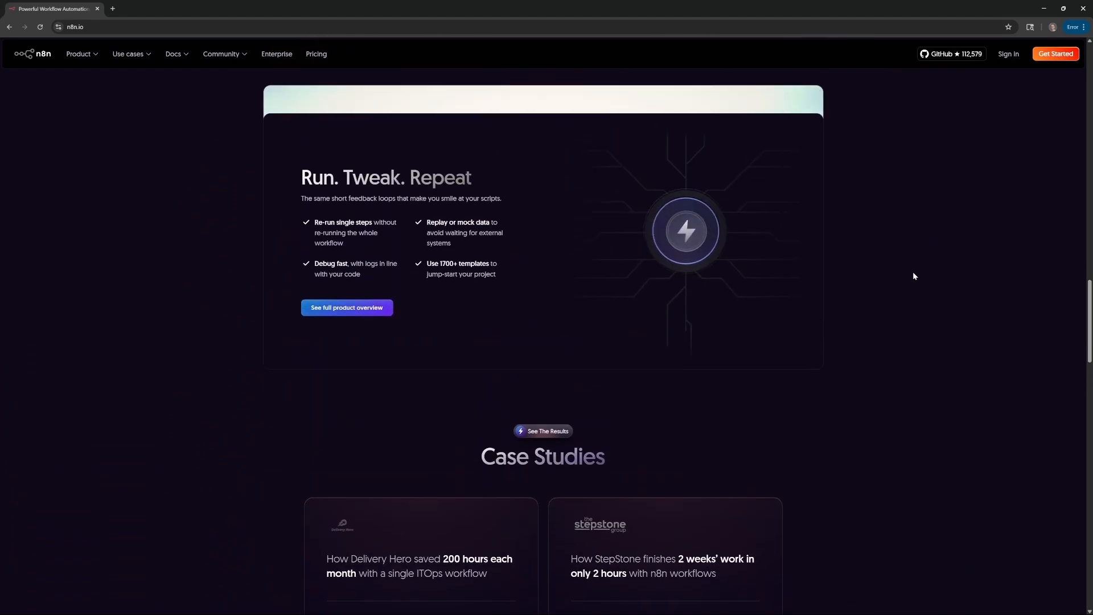
{"action": "scroll", "coordinate": [914, 277], "scroll_direction": "up", "scroll_amount": 9}
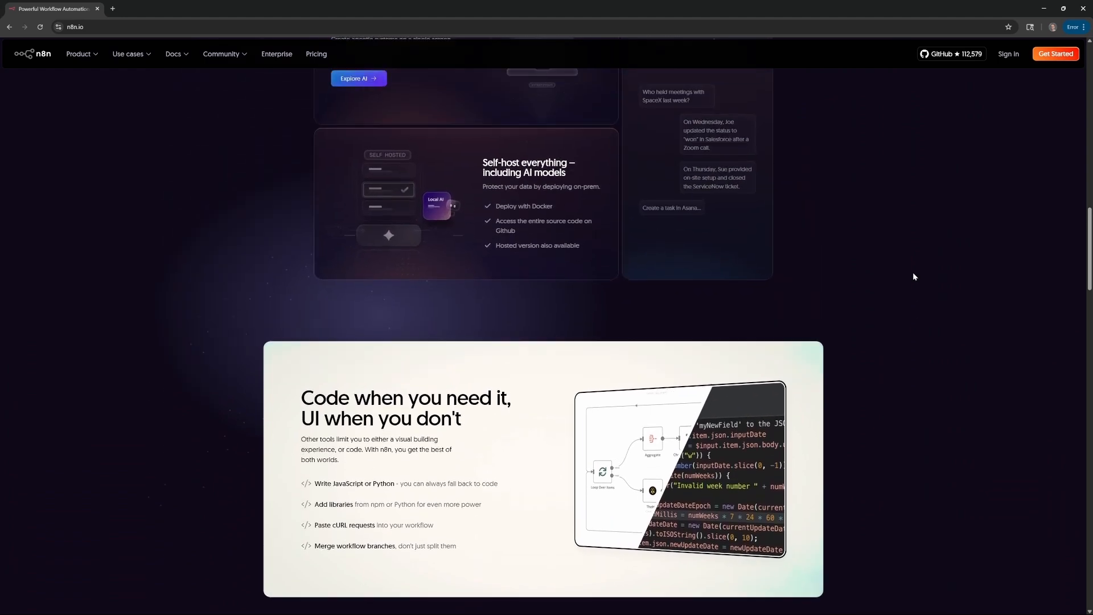
{"action": "scroll", "coordinate": [913, 277], "scroll_direction": "up", "scroll_amount": 9}
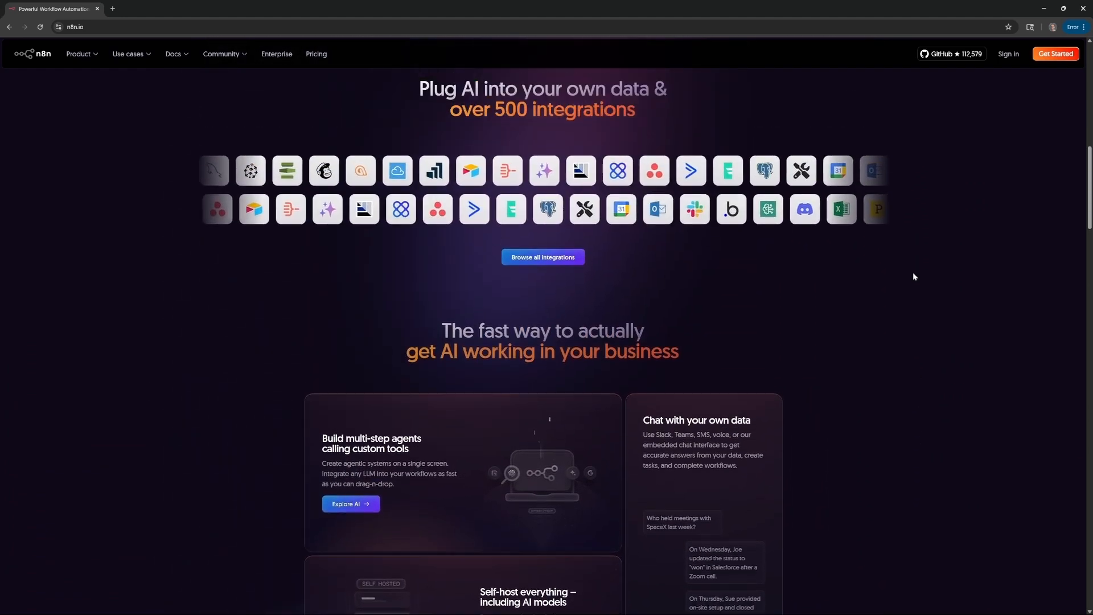
{"action": "scroll", "coordinate": [914, 276], "scroll_direction": "up", "scroll_amount": 6}
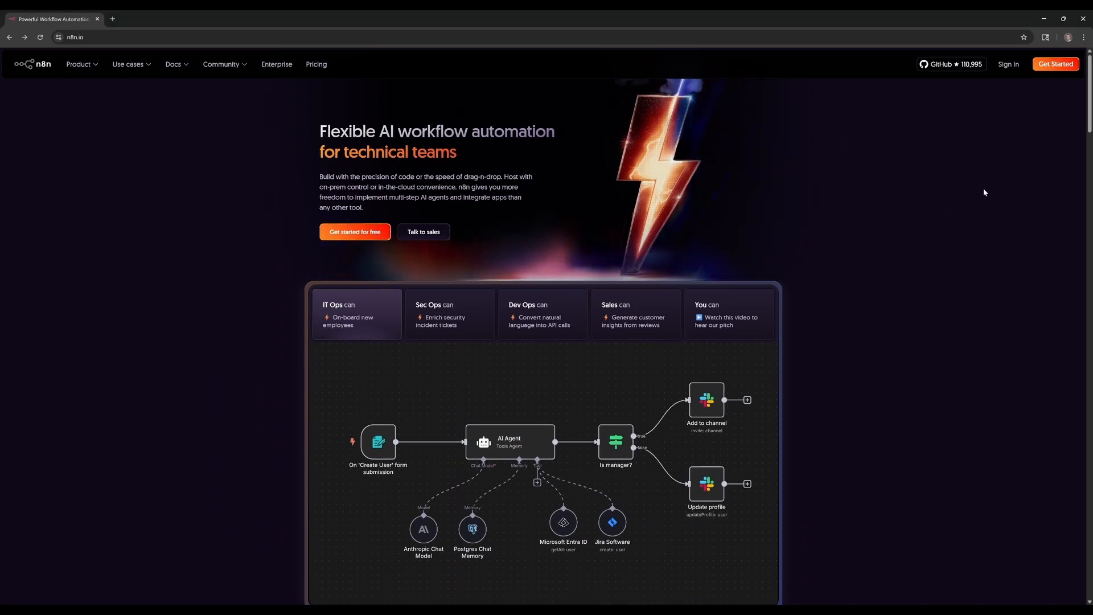
Sign up for the free 14-day trial, skip inviting teammates, and enter the new workspace.
{"action": "left_click", "coordinate": [1054, 65]}
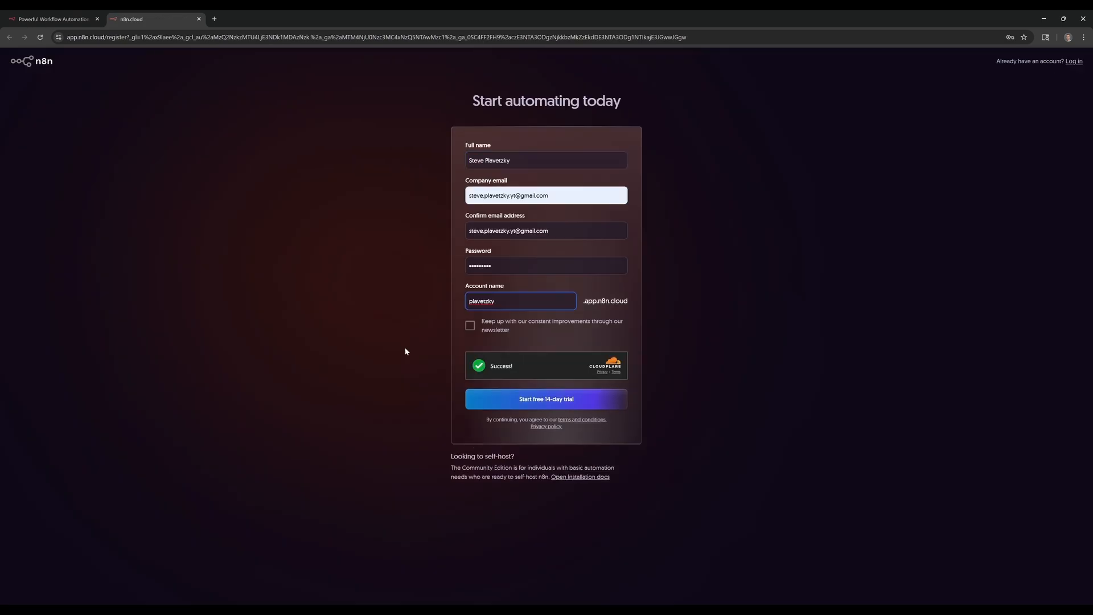
{"action": "left_click", "coordinate": [510, 404]}
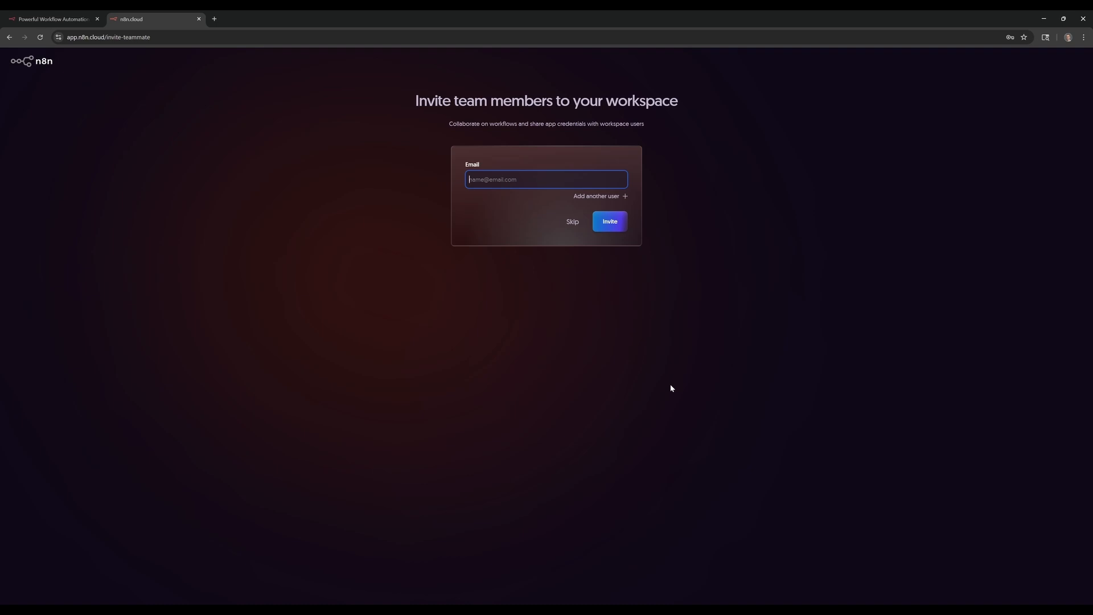
{"action": "left_click", "coordinate": [573, 222]}
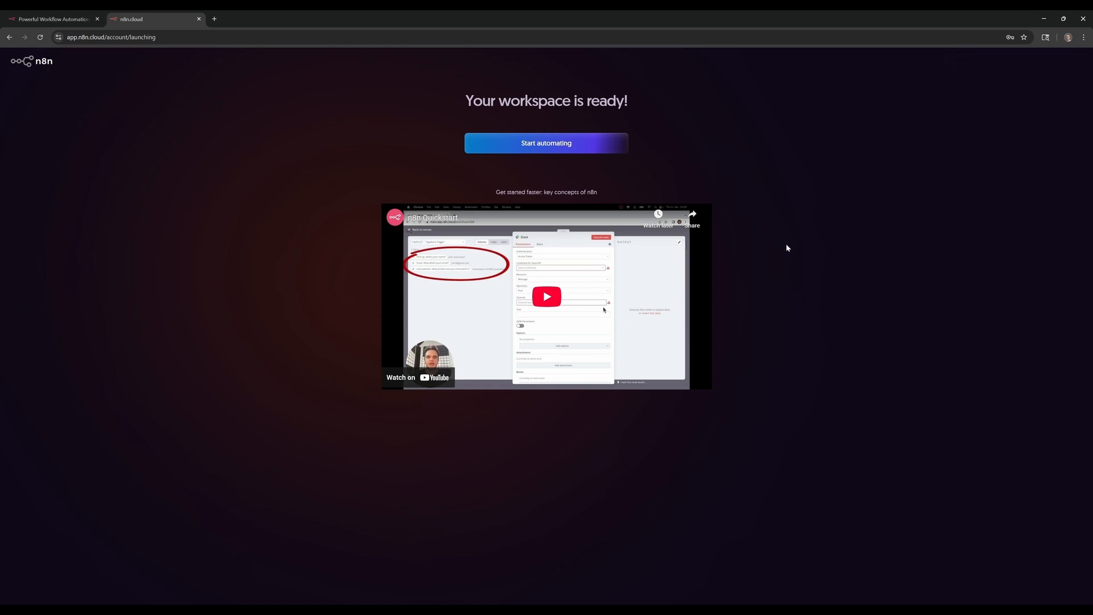
{"action": "left_click", "coordinate": [577, 148]}
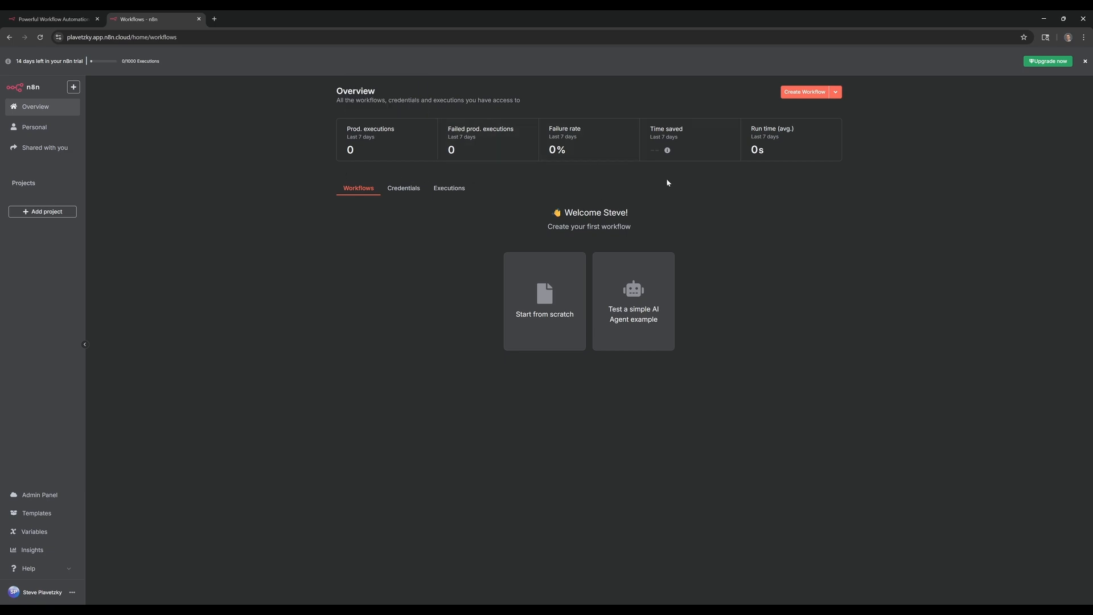
Go to the Personal project from the left sidebar to see its empty workflow list.
{"action": "mouse_move", "coordinate": [668, 151]}
{"action": "left_click", "coordinate": [50, 134]}
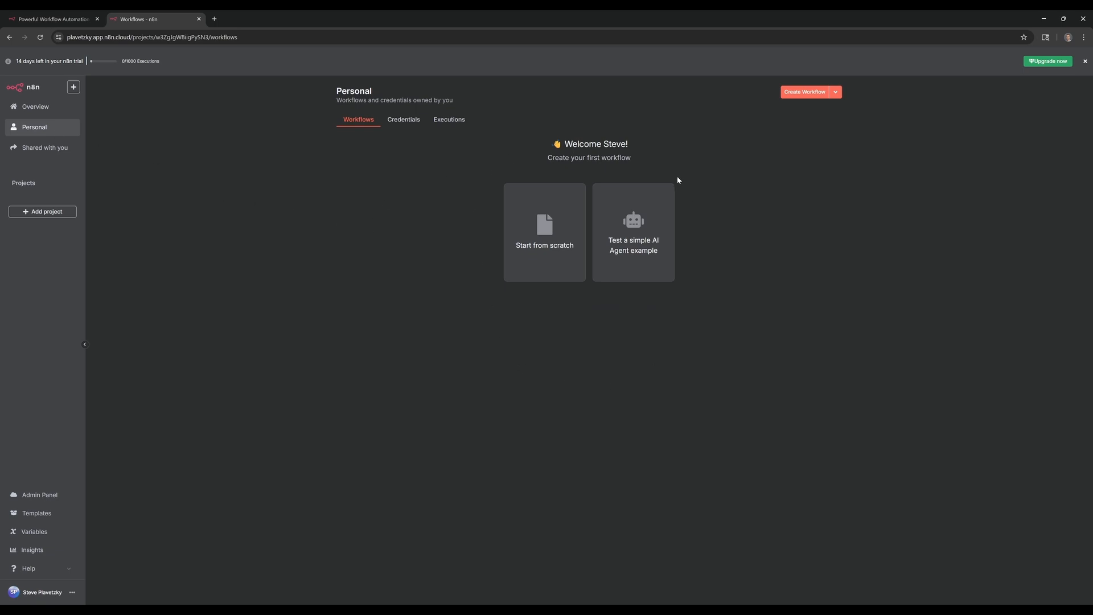
Create three folders in Personal: Tutorials, Production and Development.
{"action": "left_click", "coordinate": [836, 92]}
{"action": "left_click", "coordinate": [824, 126]}
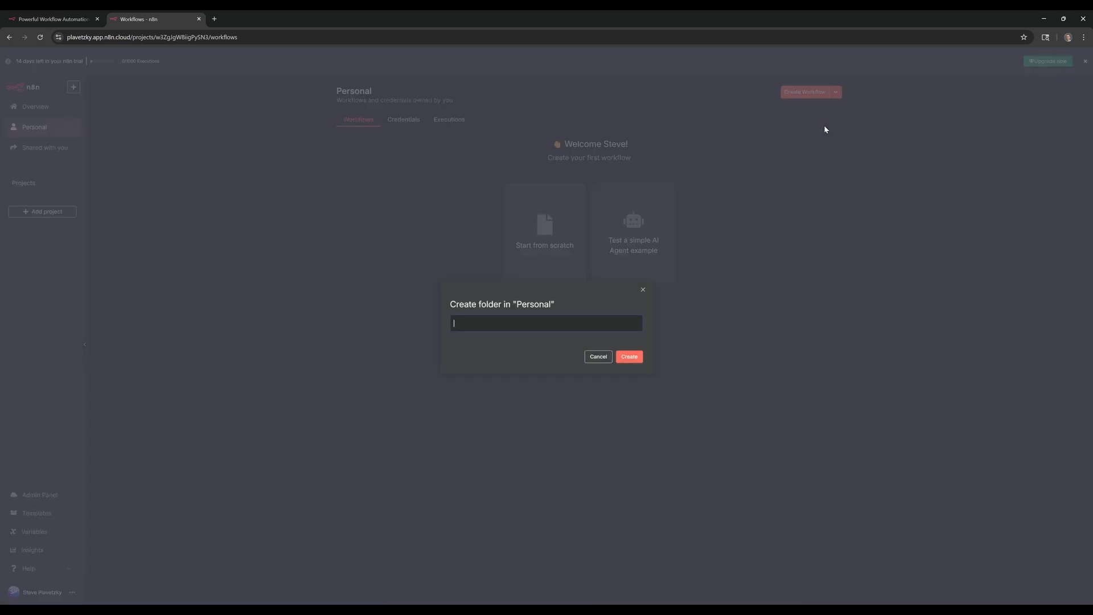
{"action": "type", "text": "Tutorials"}
{"action": "key", "text": "Return"}
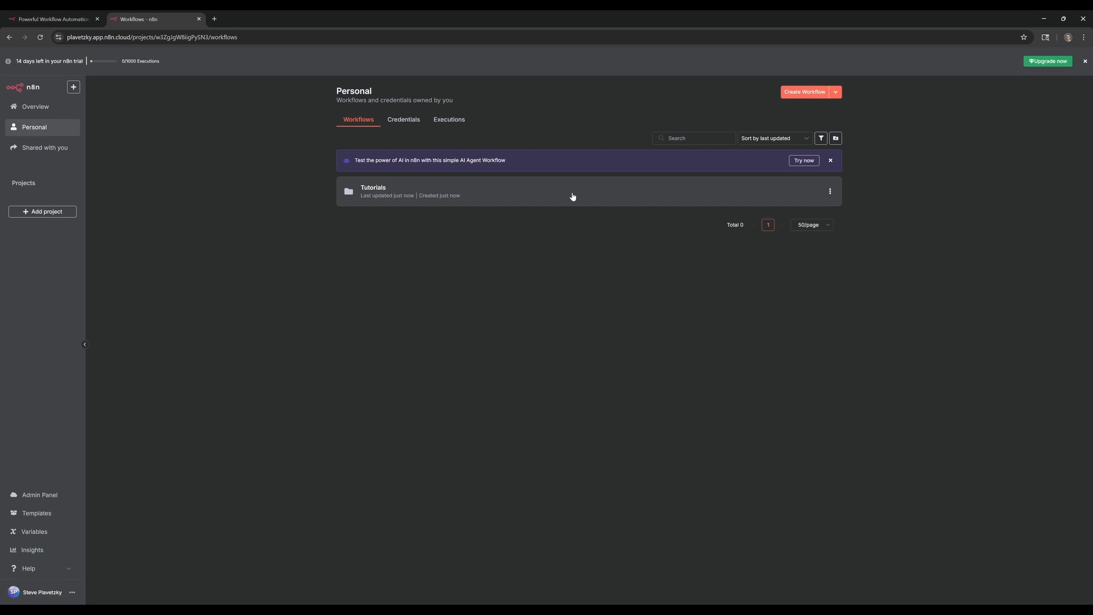
{"action": "left_click", "coordinate": [835, 93]}
{"action": "left_click", "coordinate": [804, 126]}
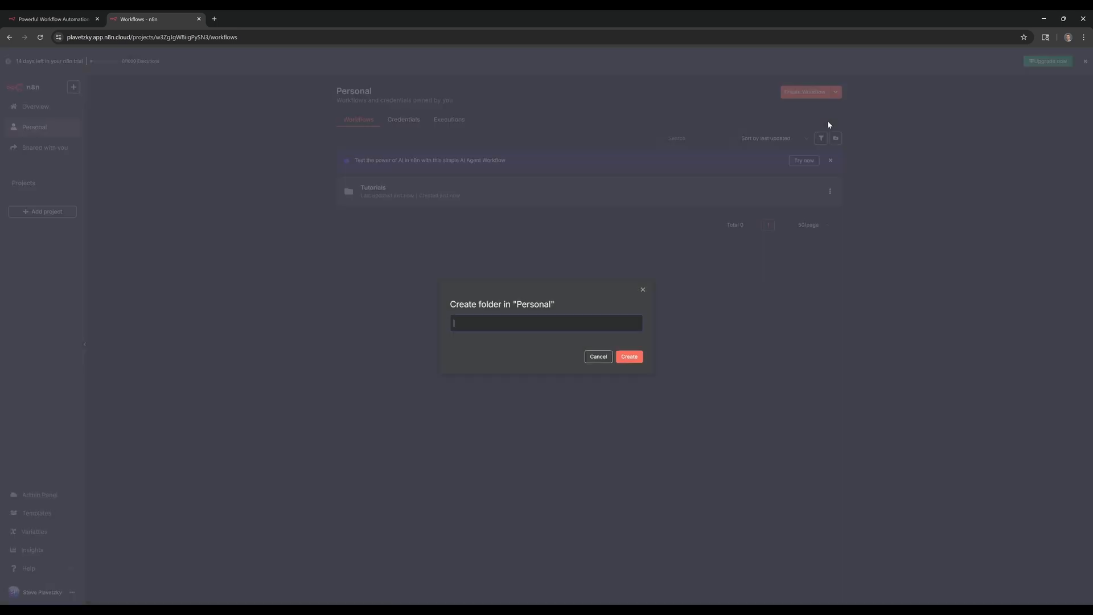
{"action": "type", "text": "Production"}
{"action": "key", "text": "Return"}
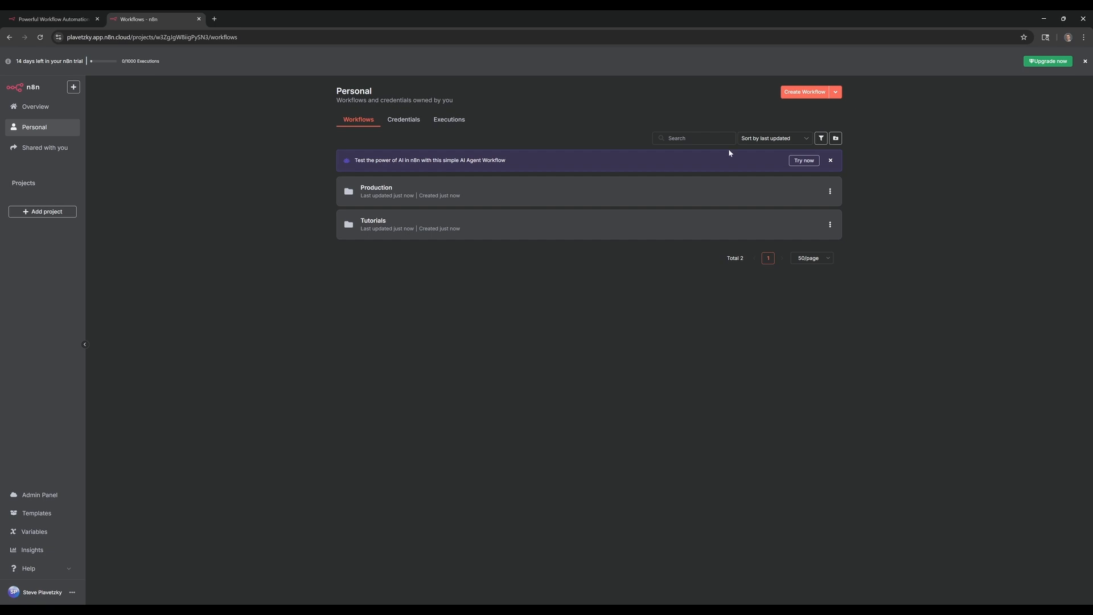
{"action": "left_click", "coordinate": [836, 93]}
{"action": "left_click", "coordinate": [813, 125]}
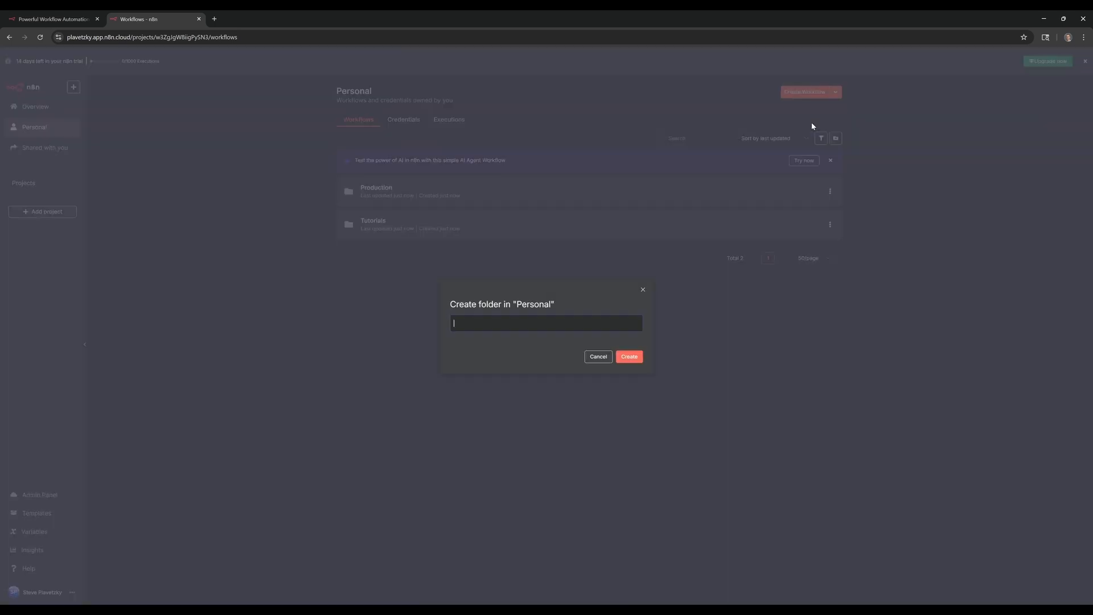
{"action": "type", "text": "Development"}
{"action": "key", "text": "Return"}
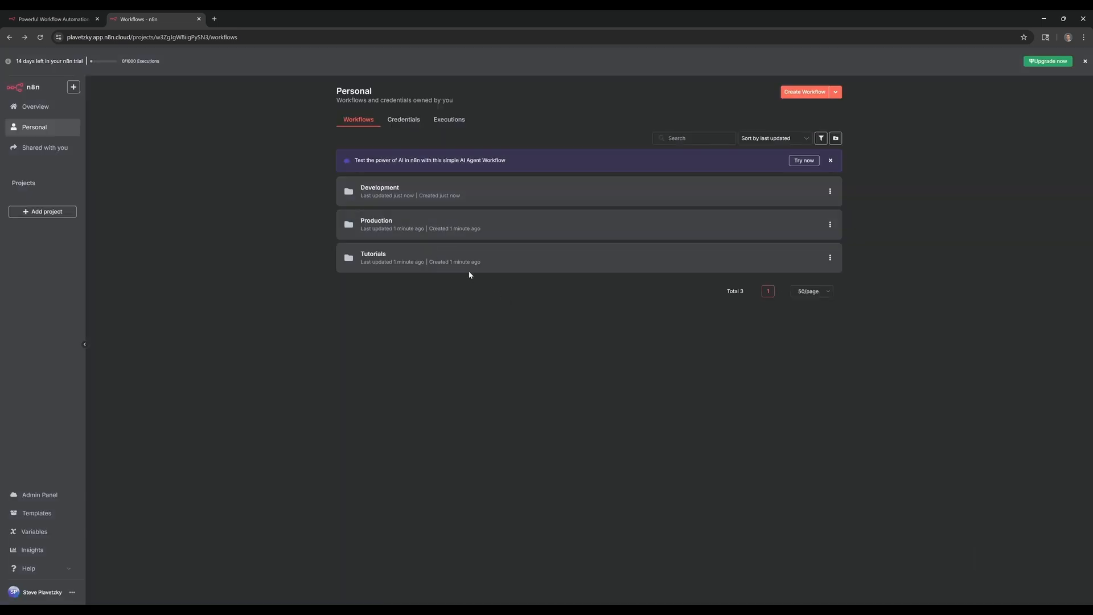
Go into the empty Tutorials folder and dismiss its creation menu unused.
{"action": "left_click", "coordinate": [415, 263]}
{"action": "left_click", "coordinate": [835, 96]}
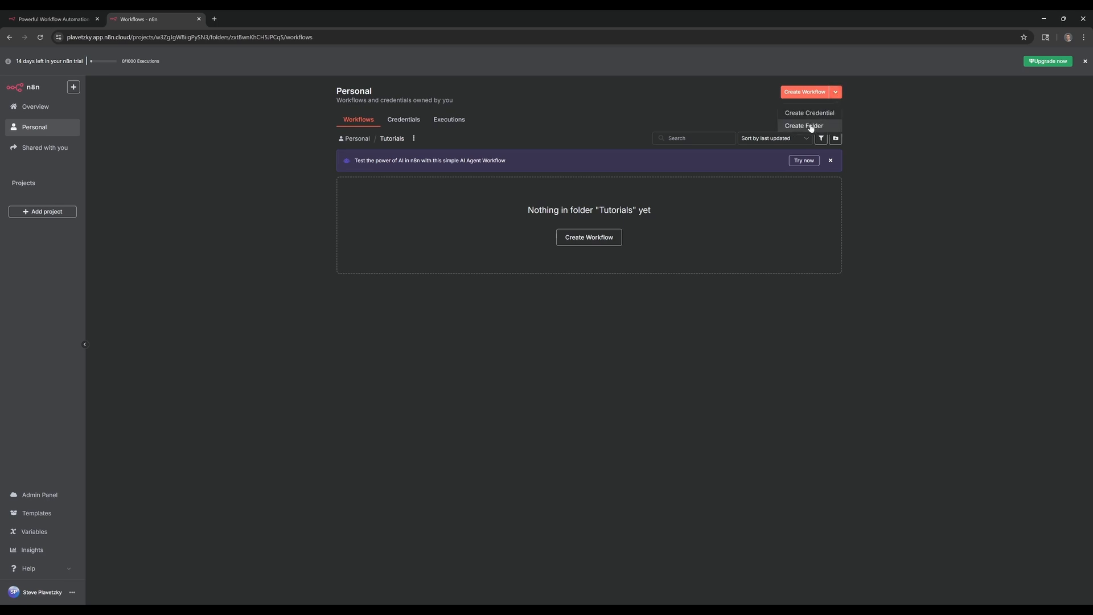
{"action": "left_click", "coordinate": [499, 336]}
Check the Personal credentials, close the Add new credential dialog, and view the empty Executions list.
{"action": "left_click", "coordinate": [408, 123]}
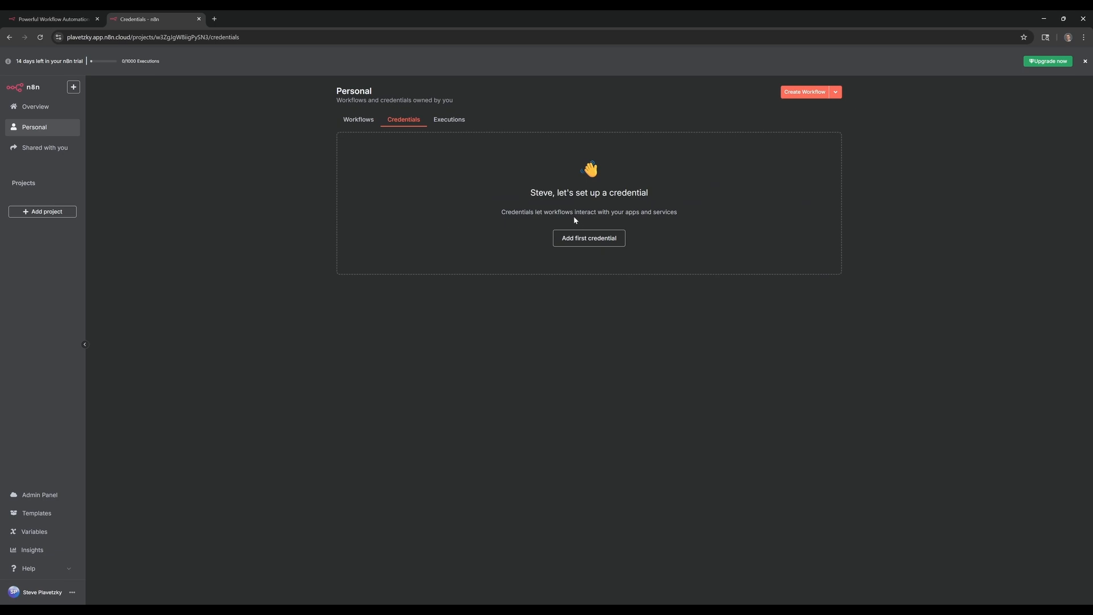
{"action": "left_click", "coordinate": [587, 238]}
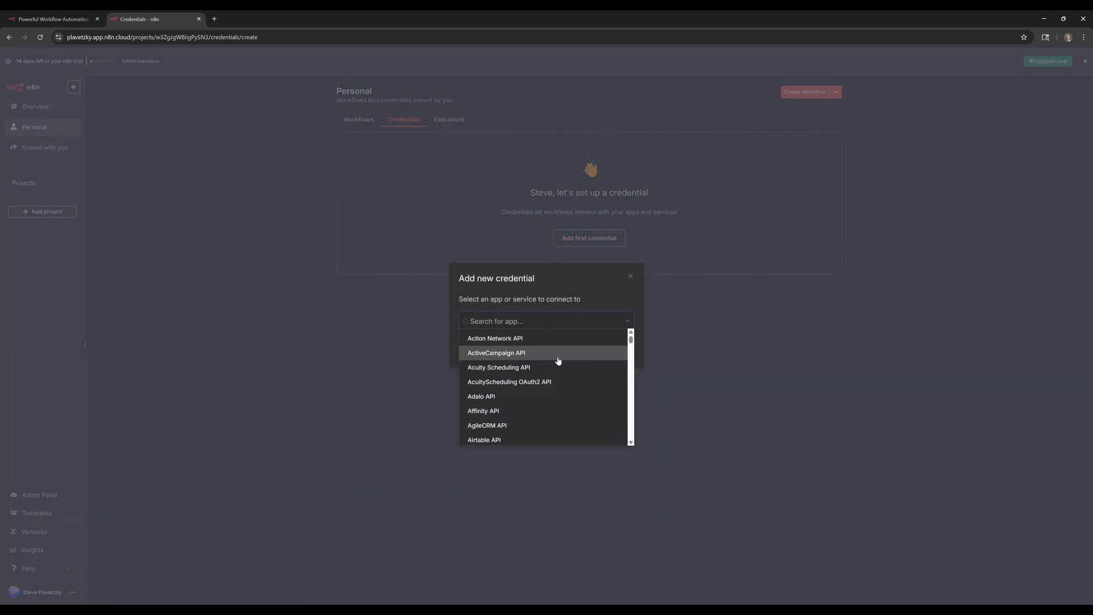
{"action": "scroll", "coordinate": [555, 376], "scroll_direction": "down", "scroll_amount": 20}
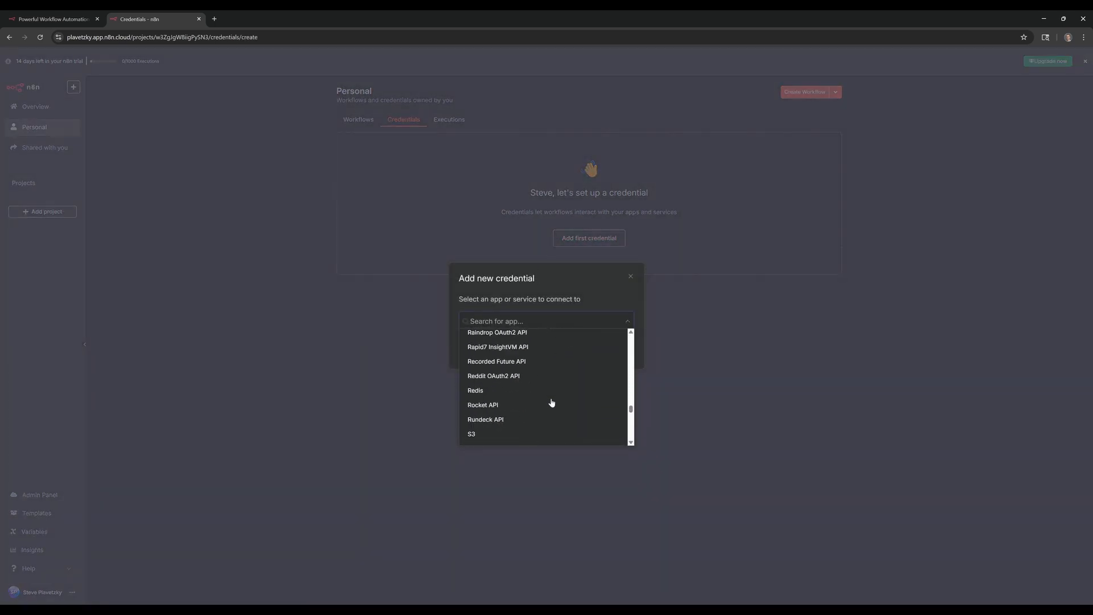
{"action": "scroll", "coordinate": [551, 402], "scroll_direction": "up", "scroll_amount": 20}
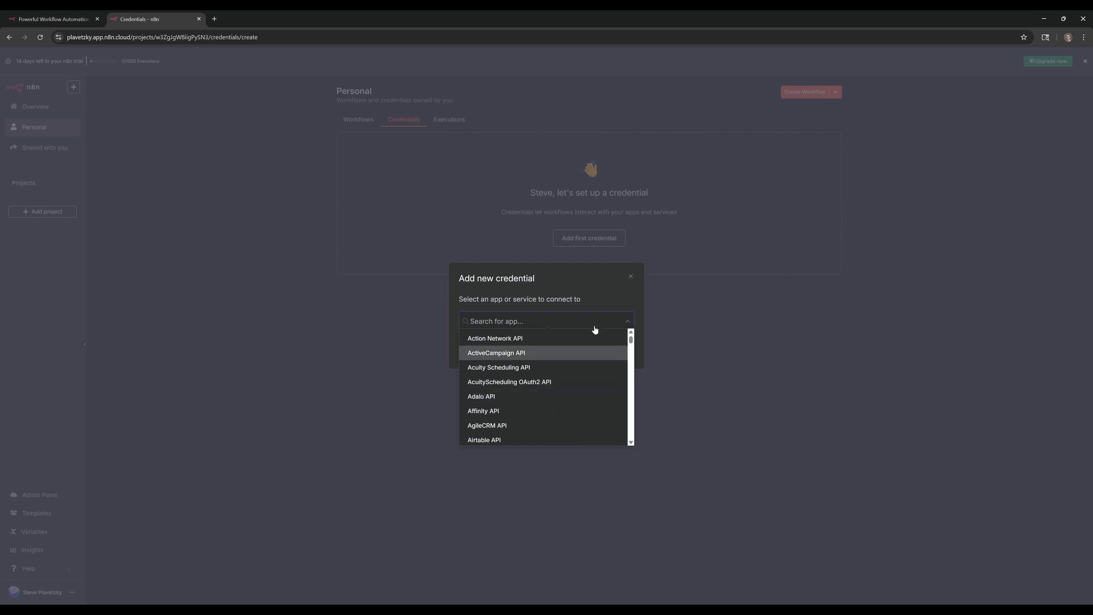
{"action": "left_click", "coordinate": [630, 277]}
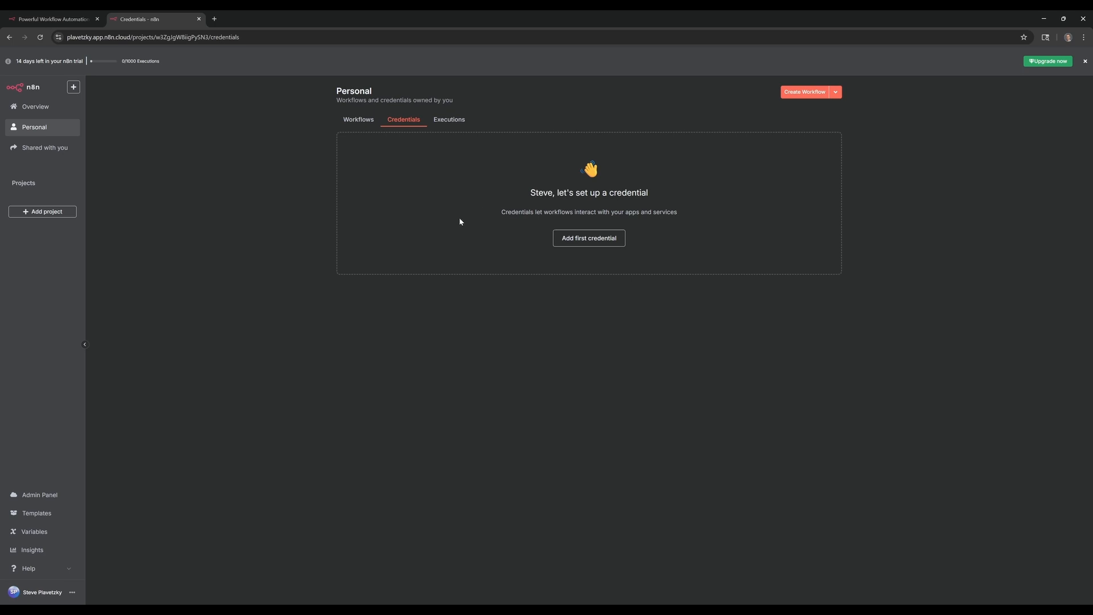
{"action": "left_click", "coordinate": [453, 119]}
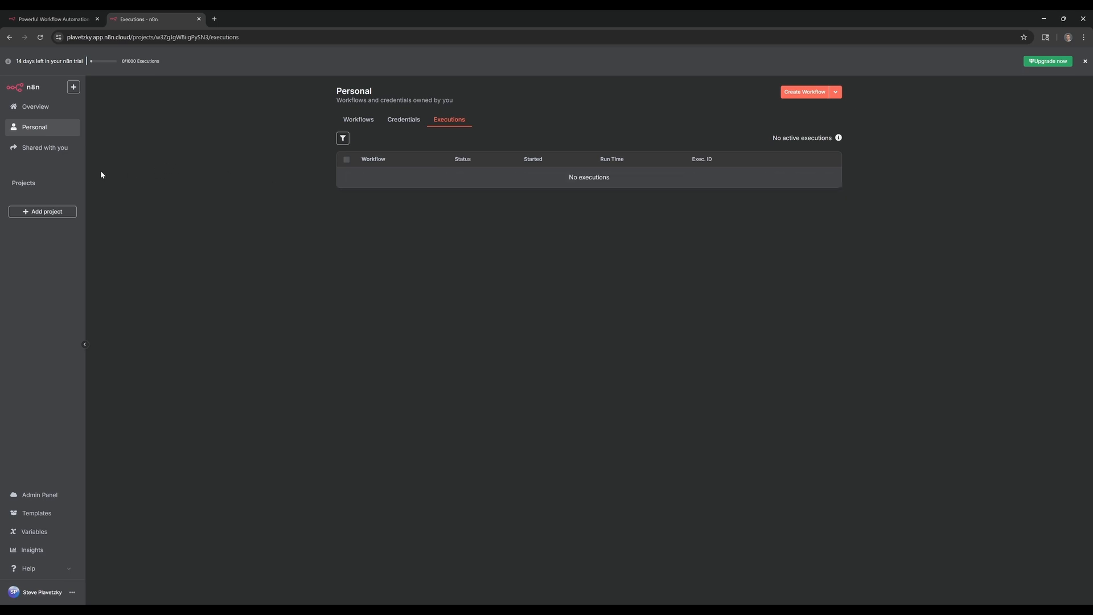
{"action": "left_click", "coordinate": [35, 151]}
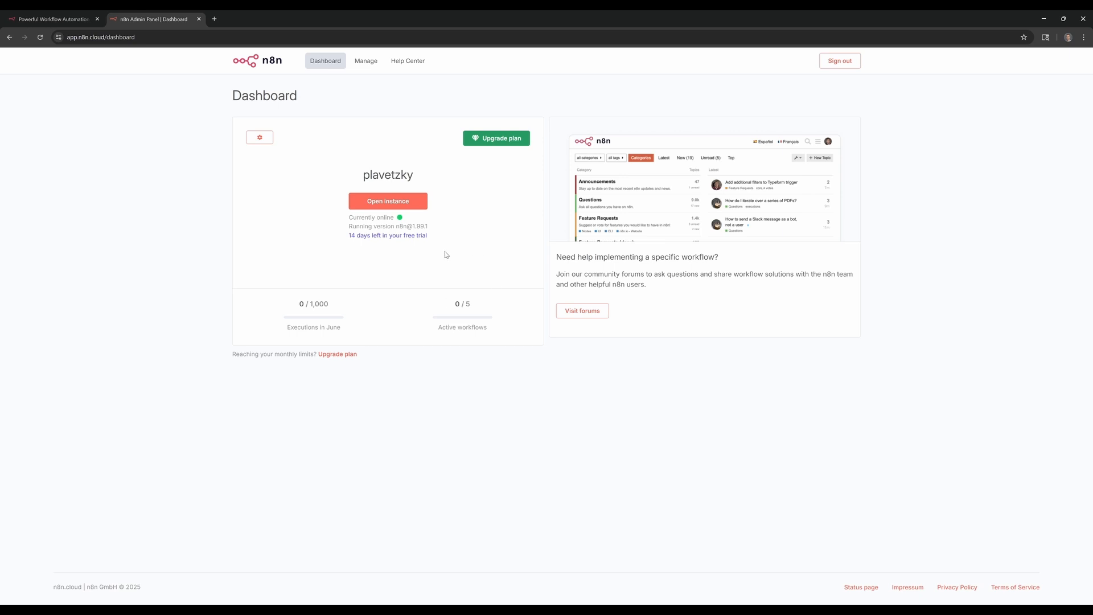
{"action": "left_click_drag", "start_coordinate": [348, 216], "coordinate": [435, 232]}
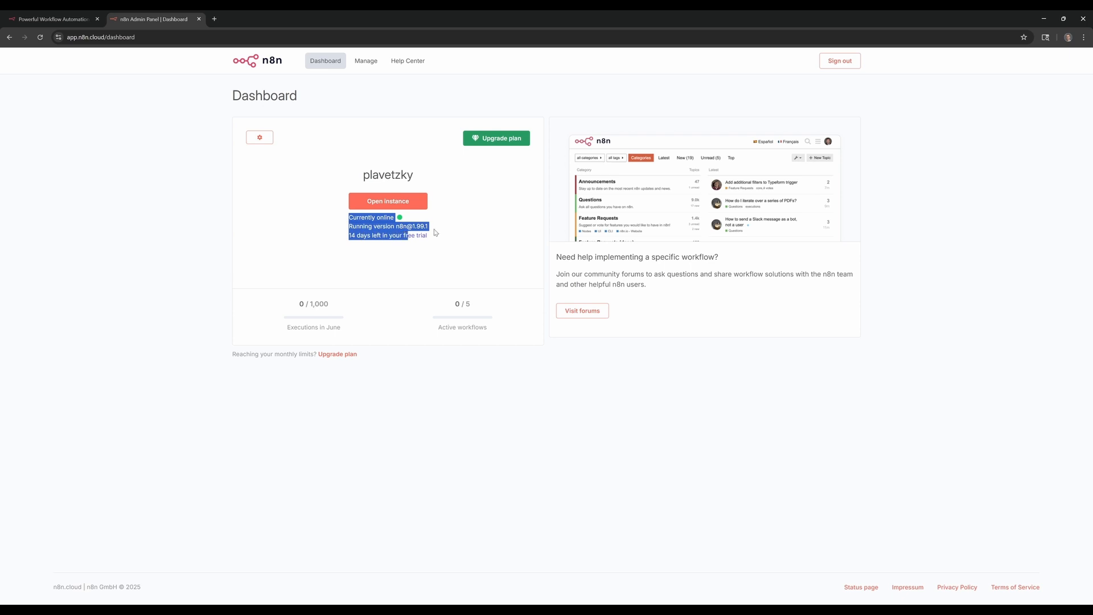
{"action": "left_click", "coordinate": [439, 233]}
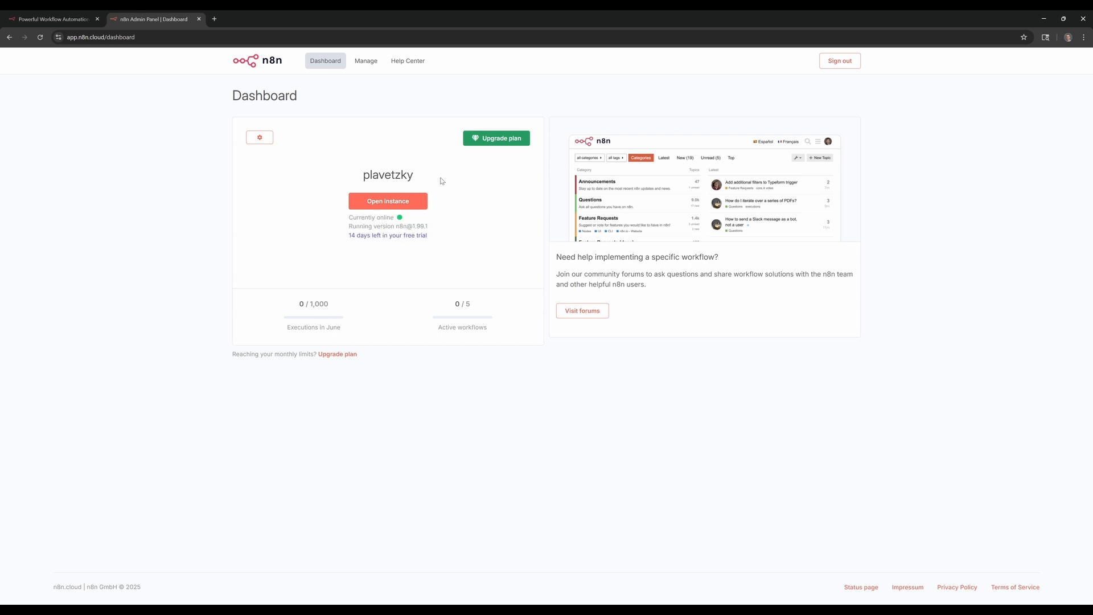
{"action": "left_click", "coordinate": [386, 203]}
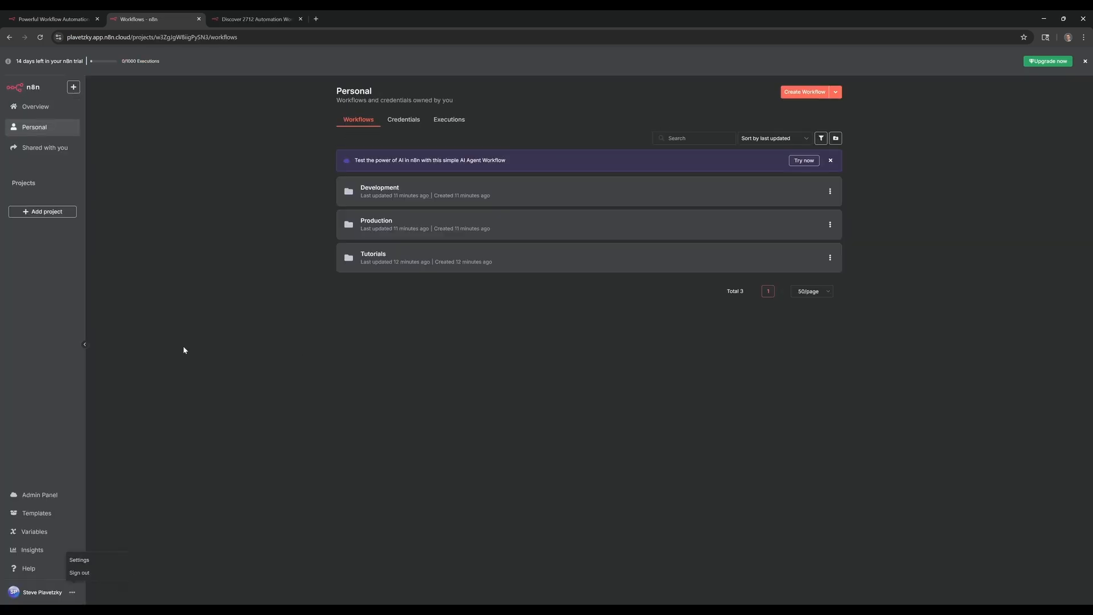
Dismiss the account menu and start a blank 'My Workflow' in the Tutorials folder.
{"action": "left_click", "coordinate": [183, 346]}
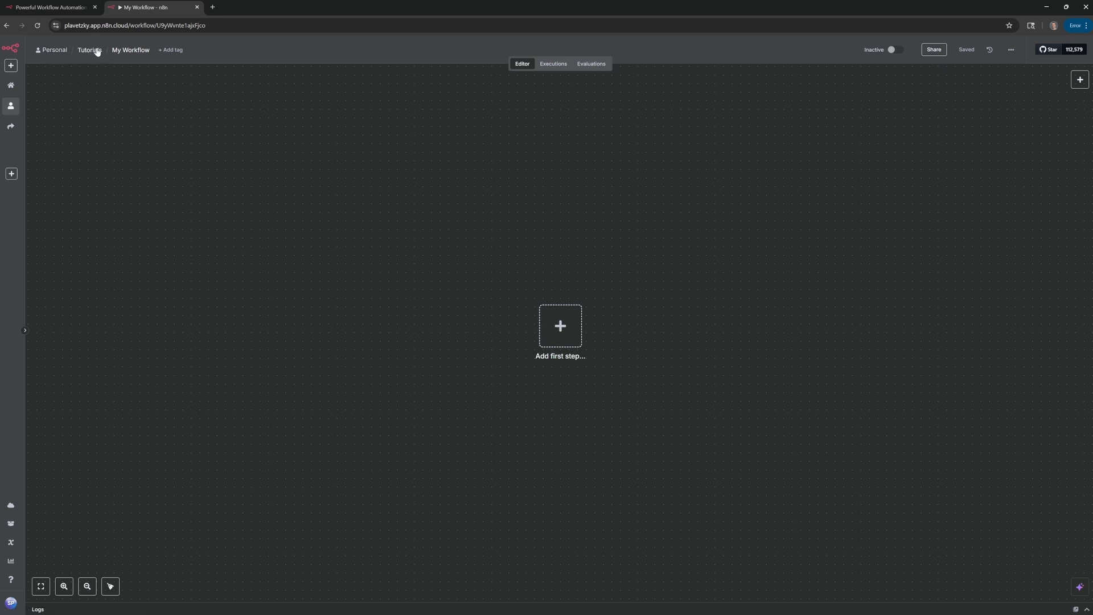
Rename the workflow from 'My Workflow' to '8am Email'.
{"action": "left_click", "coordinate": [134, 51]}
{"action": "key", "text": "BackSpace"}
{"action": "type", "text": "8am Email"}
{"action": "key", "text": "Return"}
Show the '8am Email' workflow's ... menu with duplicate, download, rename, settings and archive.
{"action": "left_click", "coordinate": [1013, 50]}
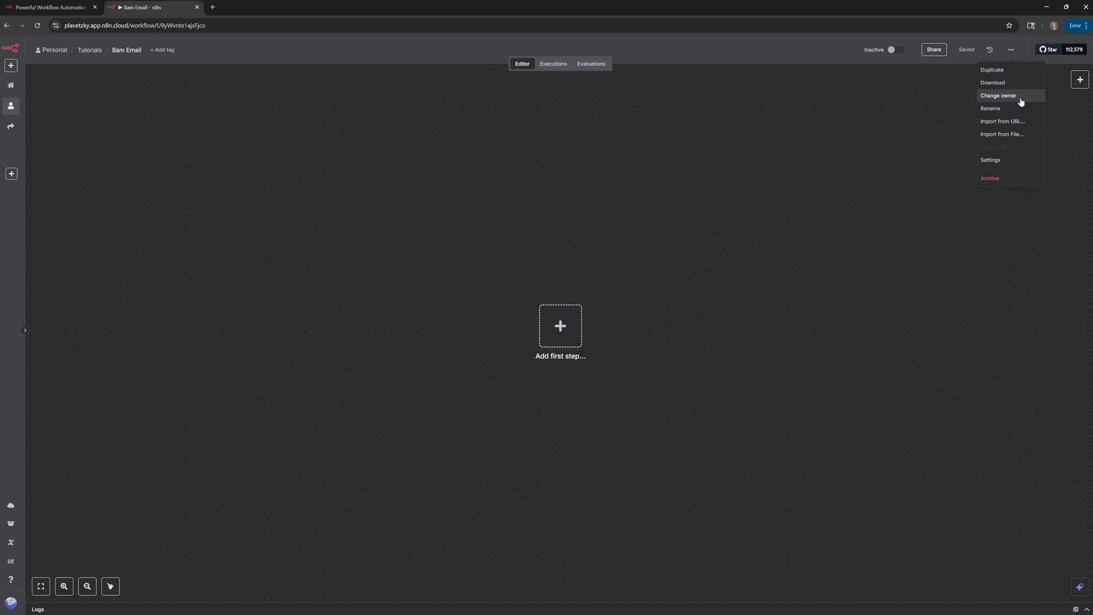
Review and close the workflow Settings dialog, then show the list of trigger types.
{"action": "left_click", "coordinate": [1023, 163]}
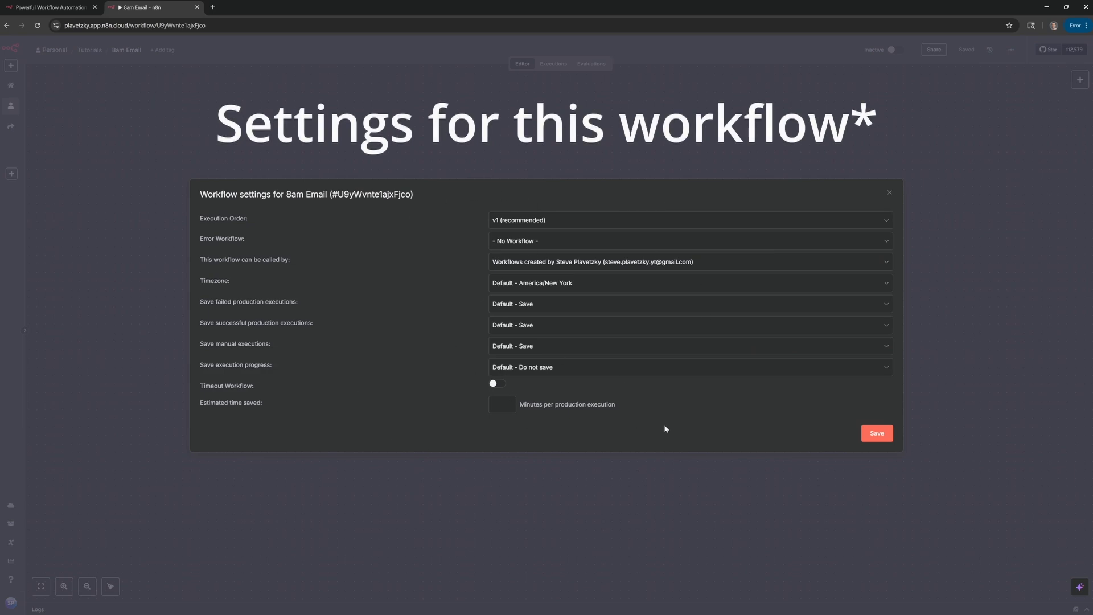
{"action": "left_click", "coordinate": [890, 195]}
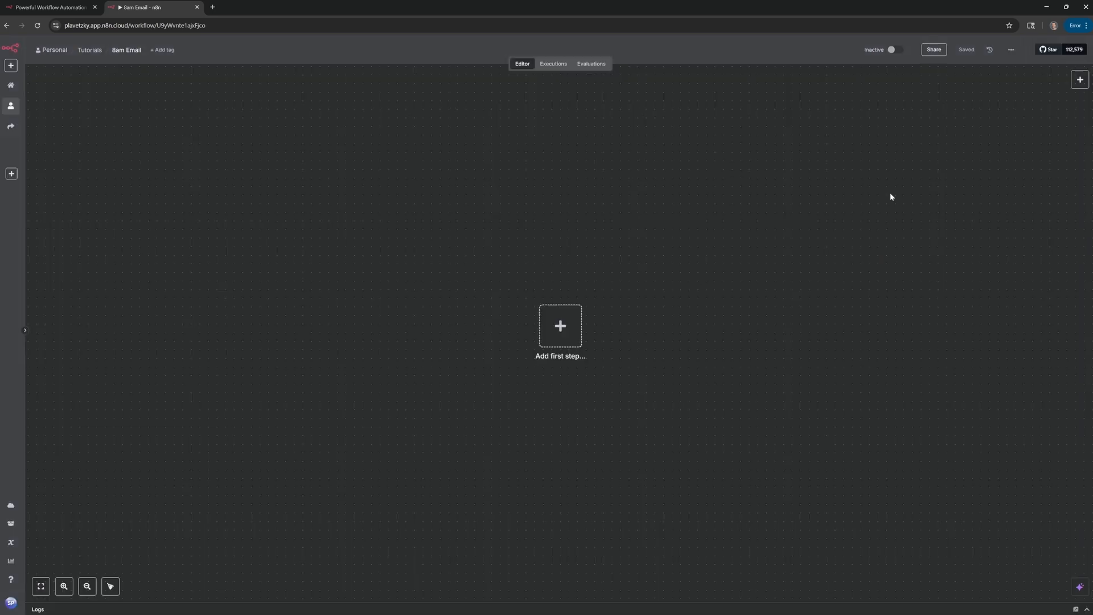
{"action": "left_click", "coordinate": [1080, 80]}
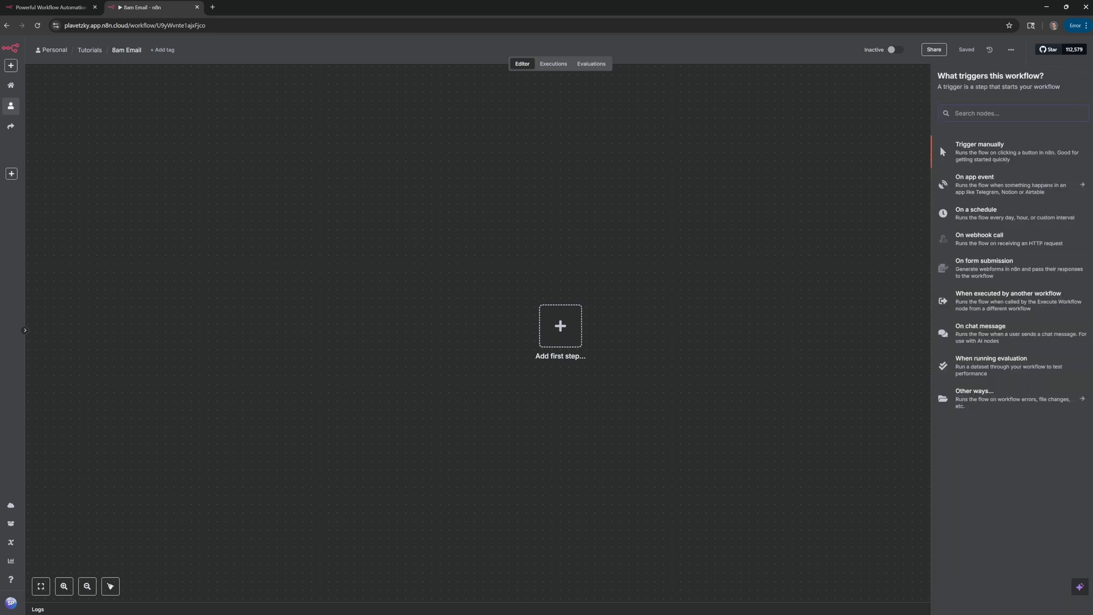
Close the trigger list, add a sticky note, delete its heading text, move it, then delete it.
{"action": "left_click", "coordinate": [850, 122]}
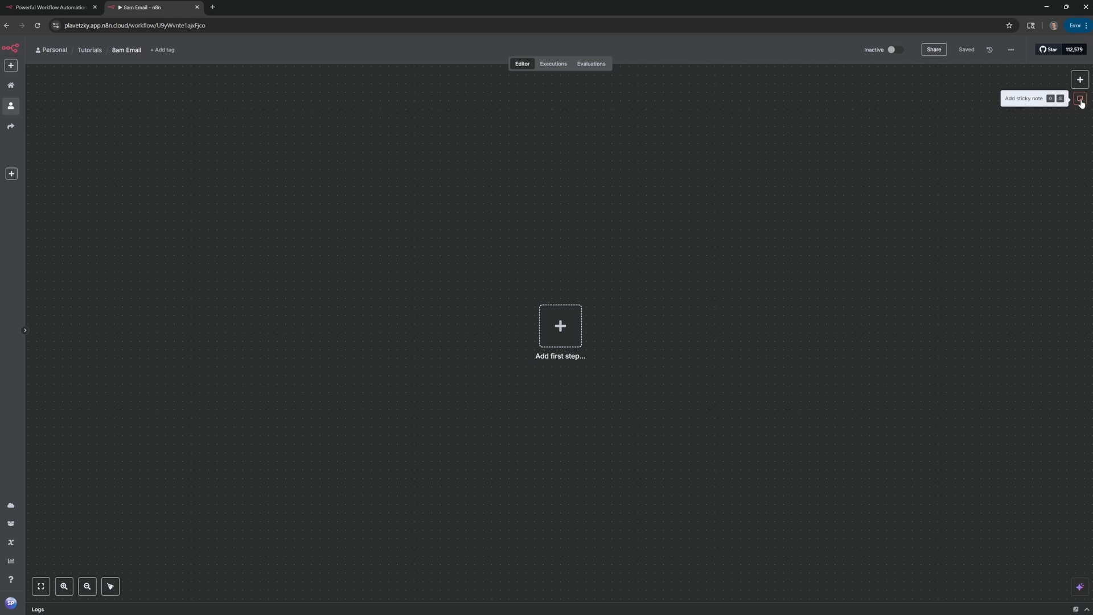
{"action": "left_click", "coordinate": [1081, 100]}
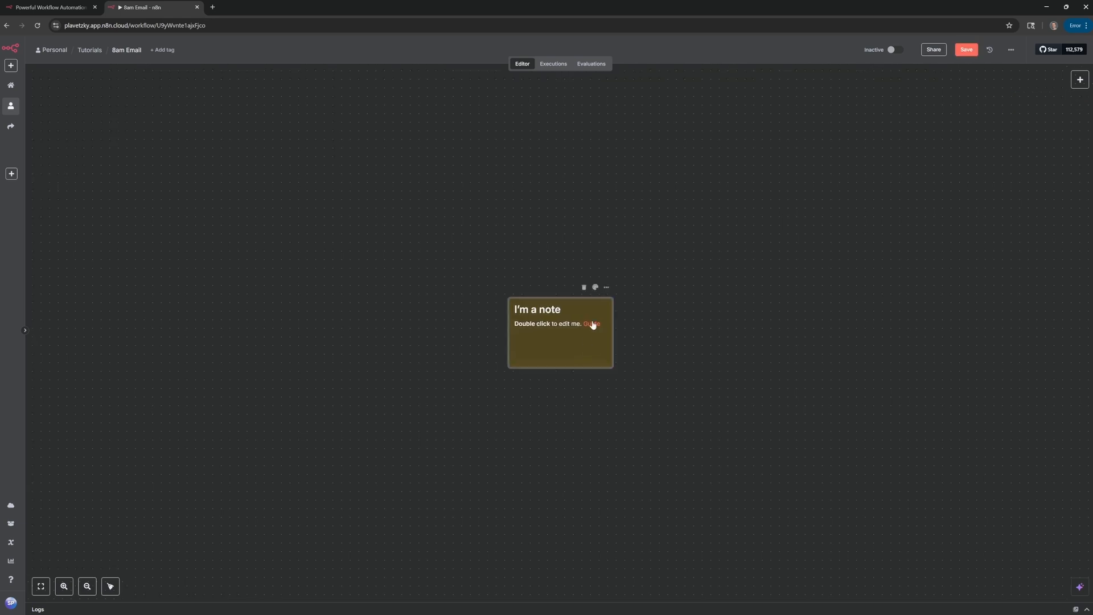
{"action": "left_click_drag", "start_coordinate": [591, 325], "coordinate": [623, 323]}
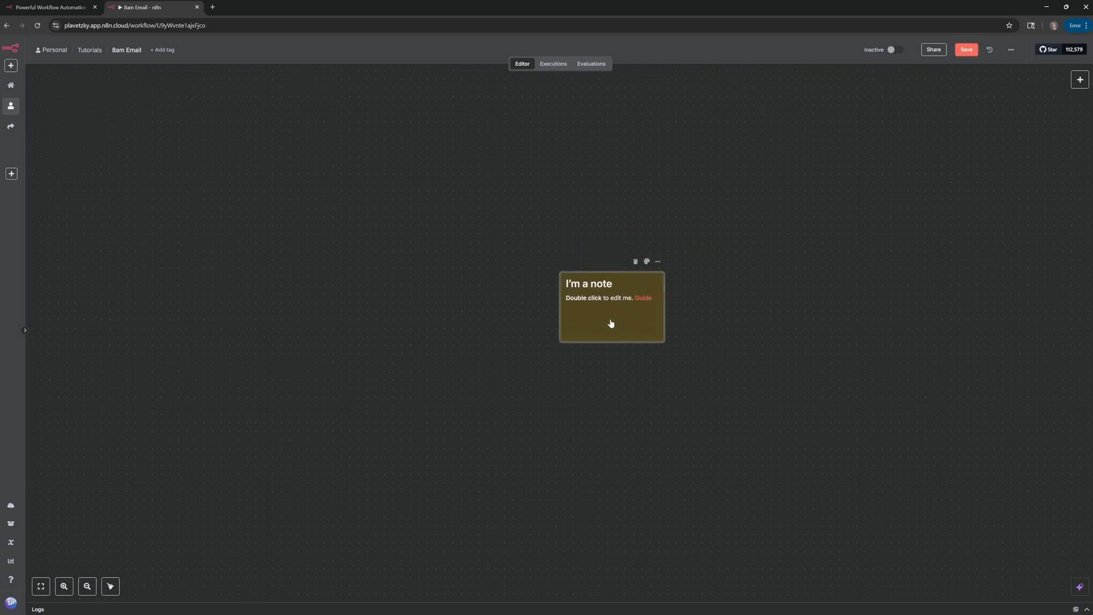
{"action": "double_click", "coordinate": [594, 291]}
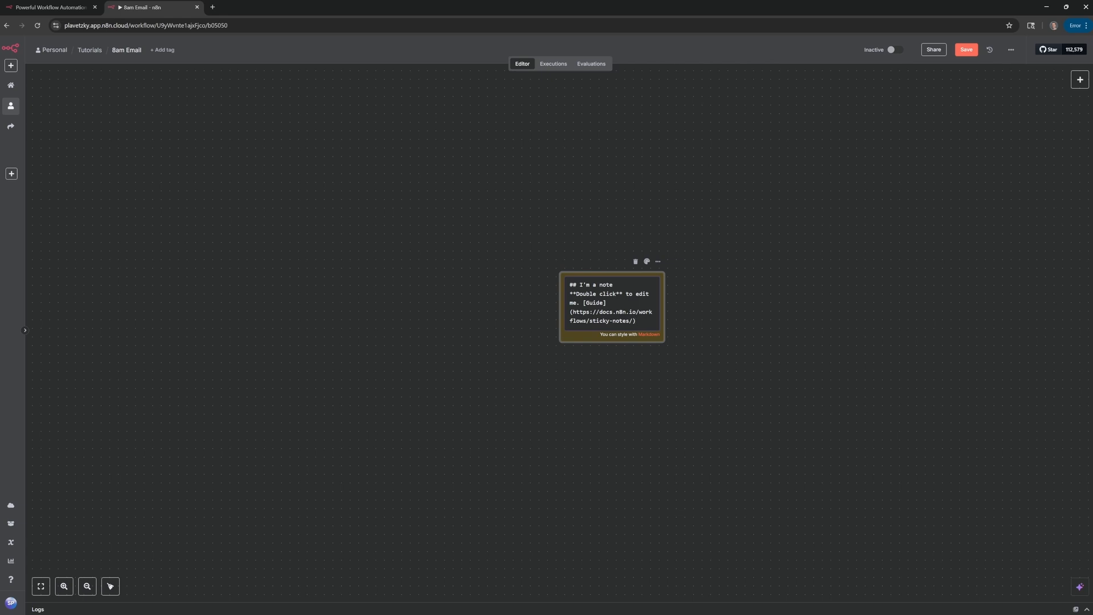
{"action": "left_click_drag", "start_coordinate": [616, 285], "coordinate": [586, 285]}
{"action": "key", "text": "BackSpace"}
{"action": "left_click", "coordinate": [576, 235]}
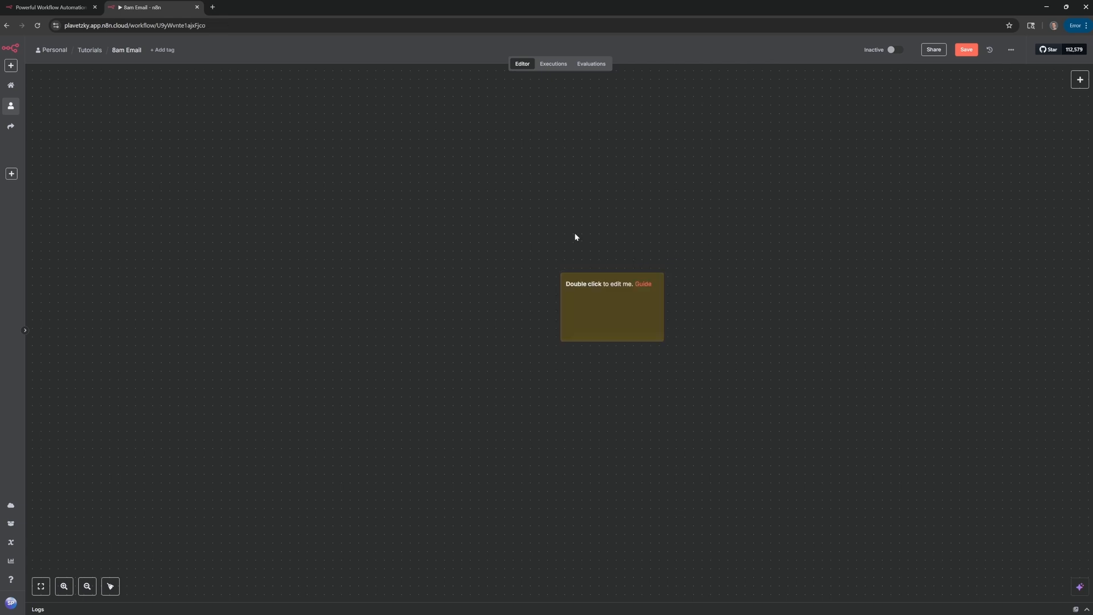
{"action": "left_click_drag", "start_coordinate": [600, 320], "coordinate": [732, 277]}
{"action": "key", "text": "Delete"}
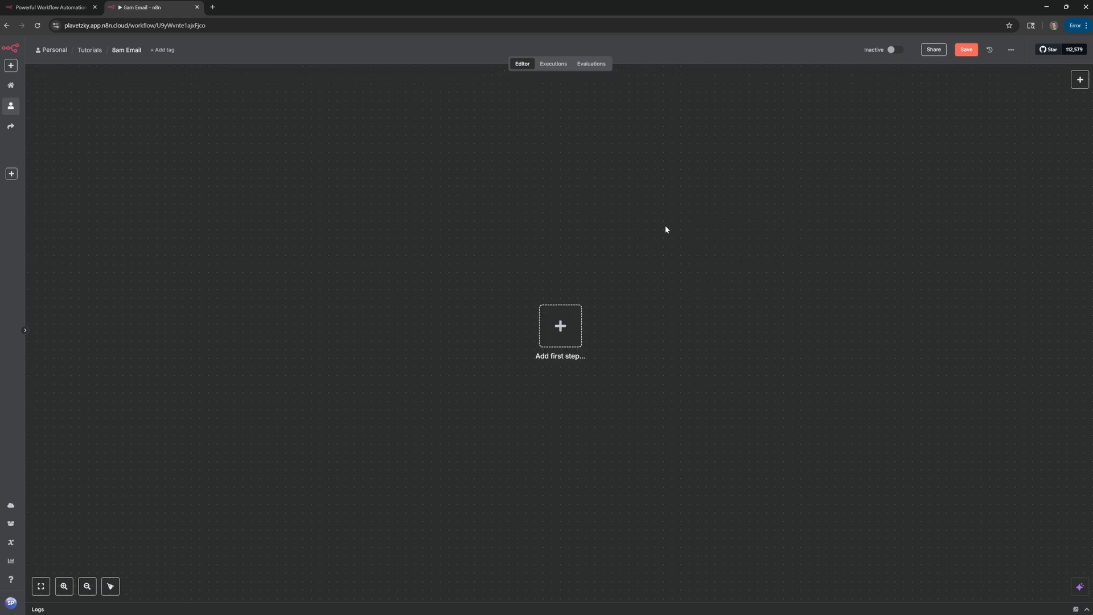
Add a second sticky note from the canvas right-click menu, move it, and delete it.
{"action": "right_click", "coordinate": [614, 245]}
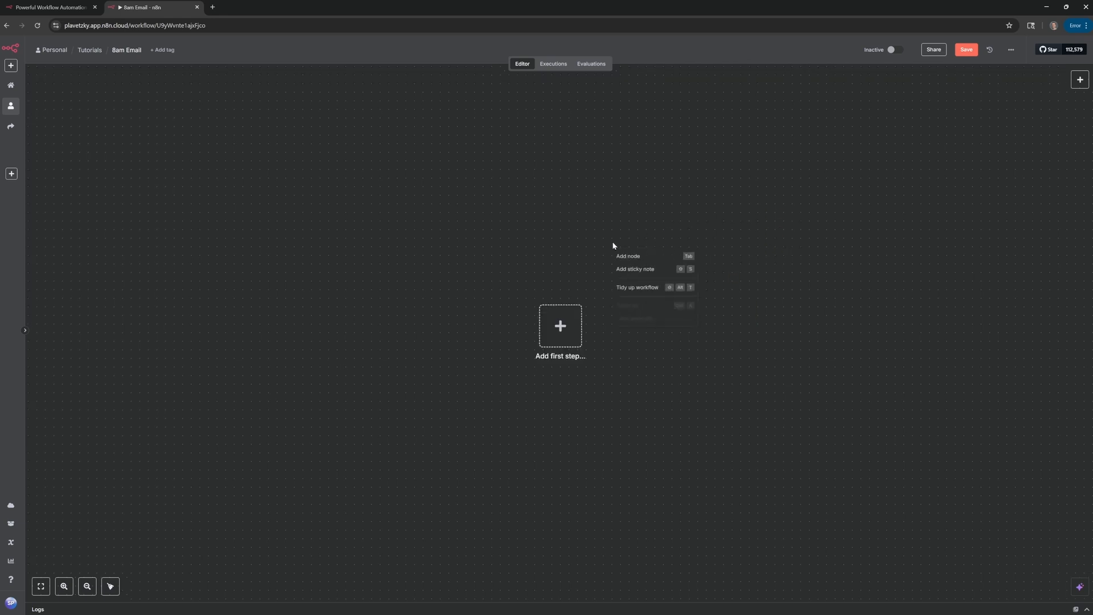
{"action": "left_click", "coordinate": [646, 271]}
{"action": "left_click_drag", "start_coordinate": [577, 309], "coordinate": [705, 283]}
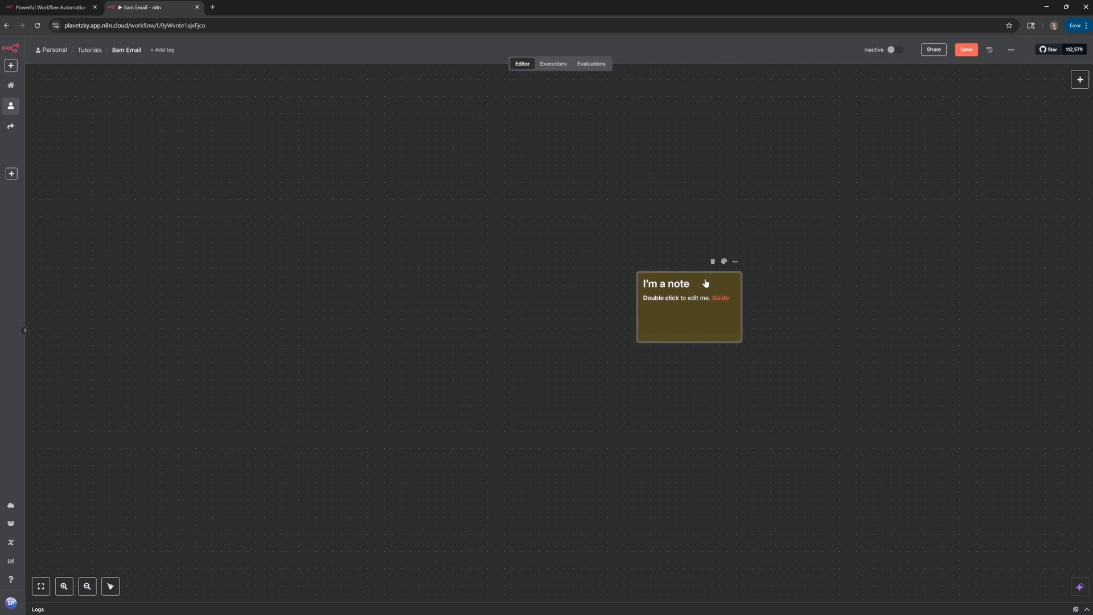
{"action": "key", "text": "Delete"}
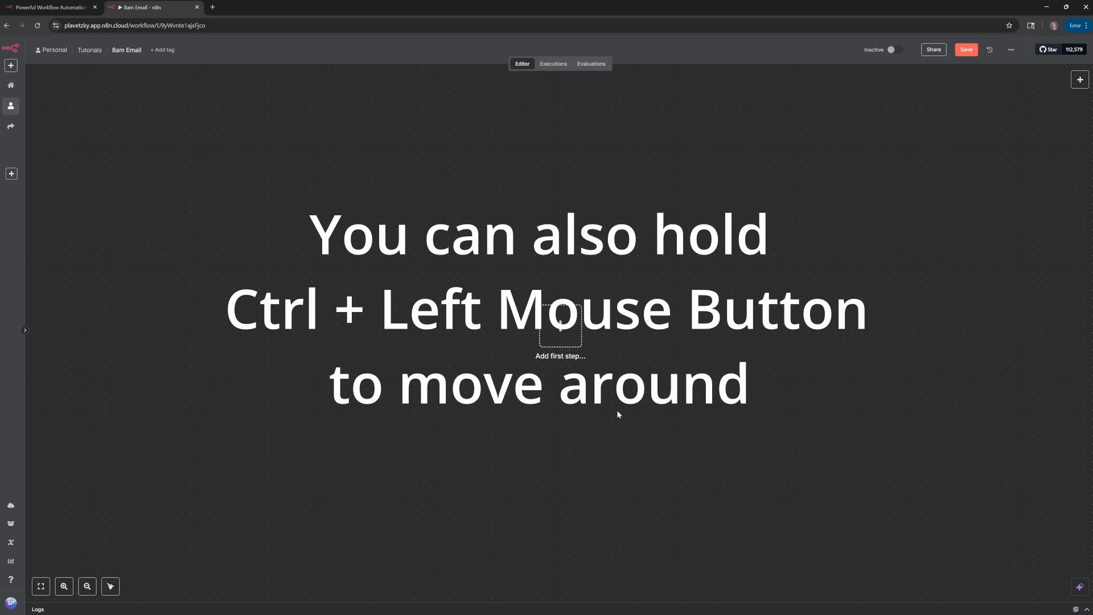
Recentre the empty 8am Email canvas with Zoom to Fit and bring up the trigger list.
{"action": "left_click_drag", "start_coordinate": [643, 394], "coordinate": [478, 392]}
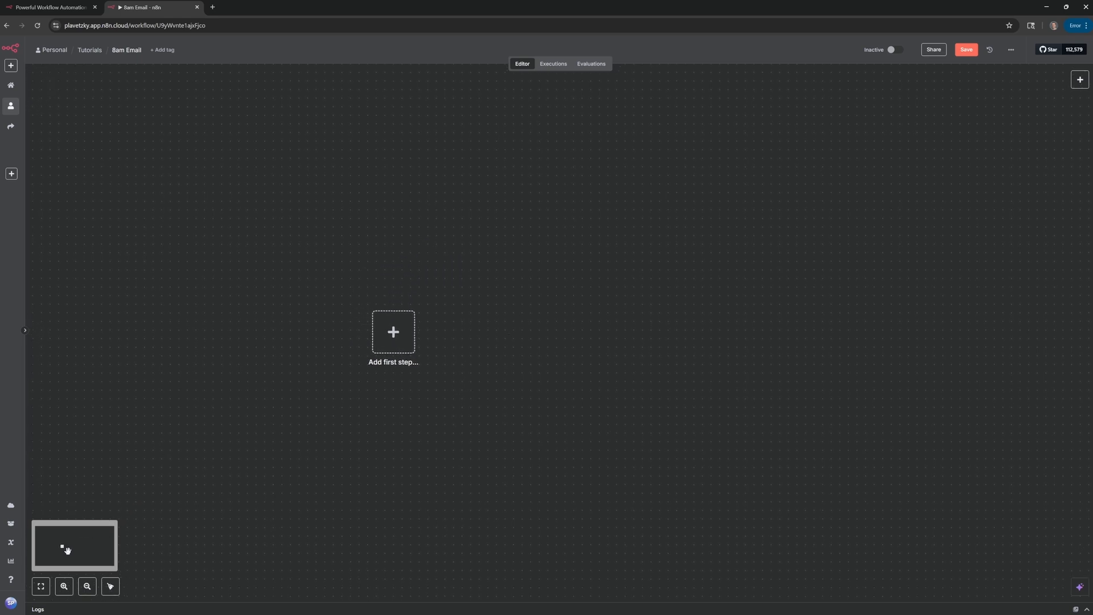
{"action": "mouse_move", "coordinate": [67, 550]}
{"action": "left_mouse_down"}
{"action": "mouse_move", "coordinate": [44, 562]}
{"action": "mouse_move", "coordinate": [63, 546]}
{"action": "left_mouse_up"}
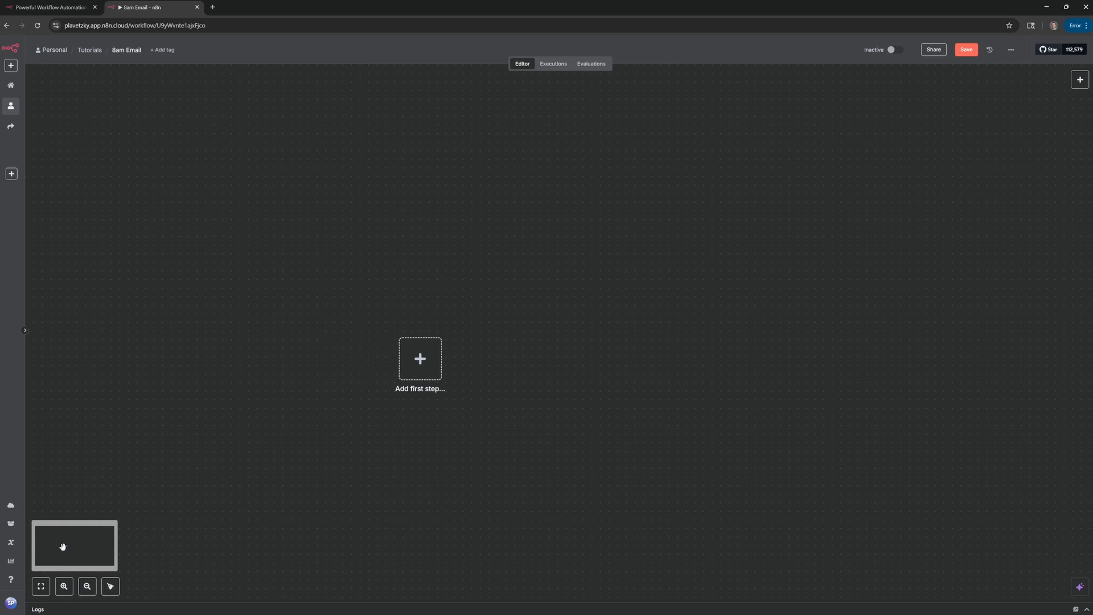
{"action": "left_click", "coordinate": [40, 586]}
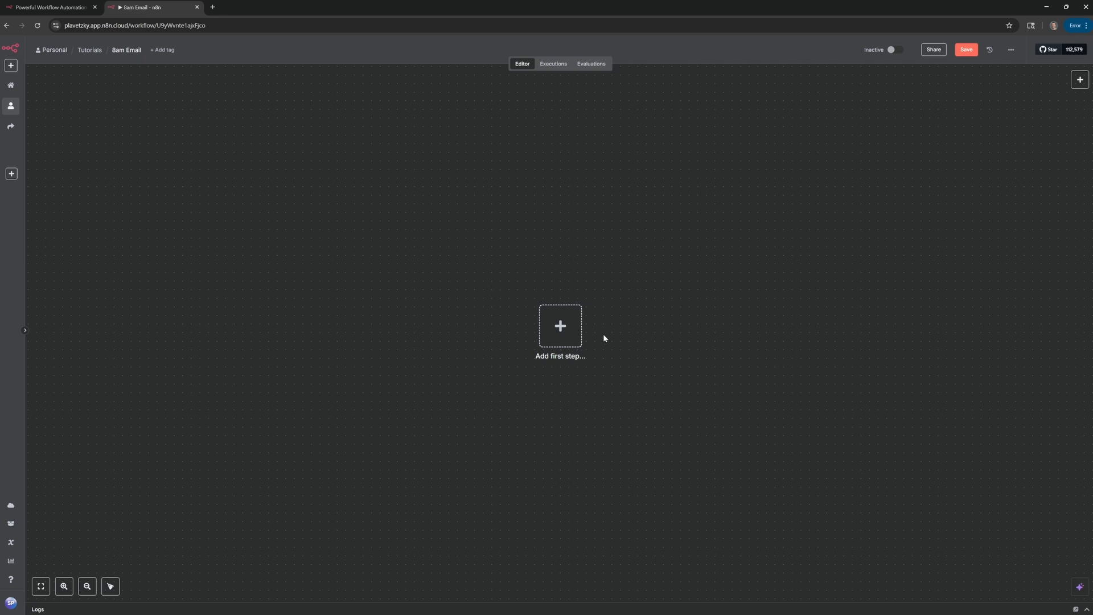
{"action": "left_click", "coordinate": [562, 328]}
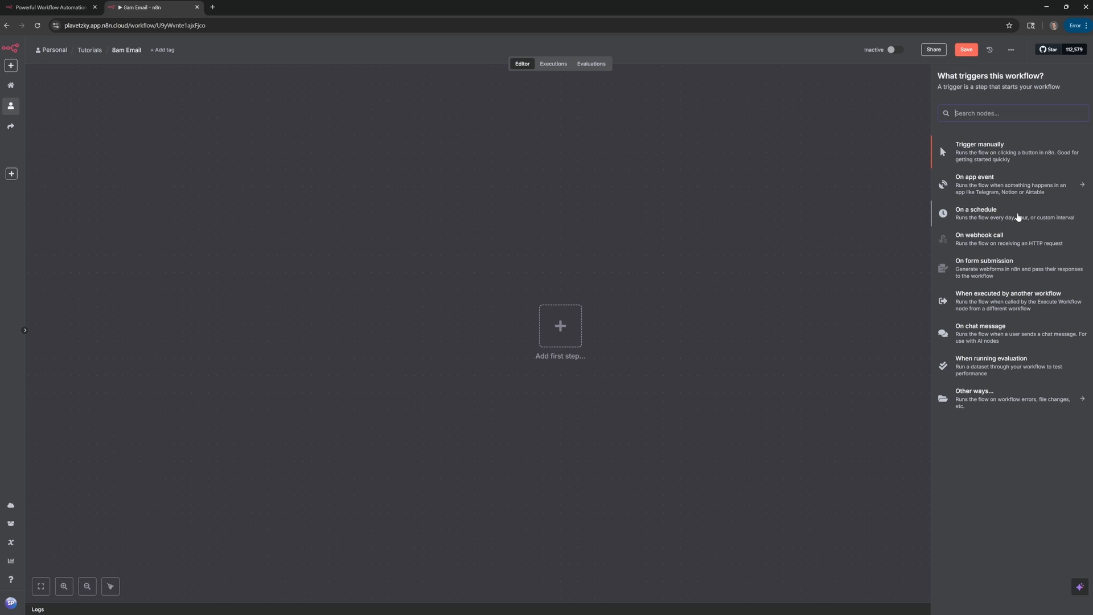
Start the workflow On a schedule and rename the Schedule Trigger step to 8am.
{"action": "left_click", "coordinate": [1018, 216]}
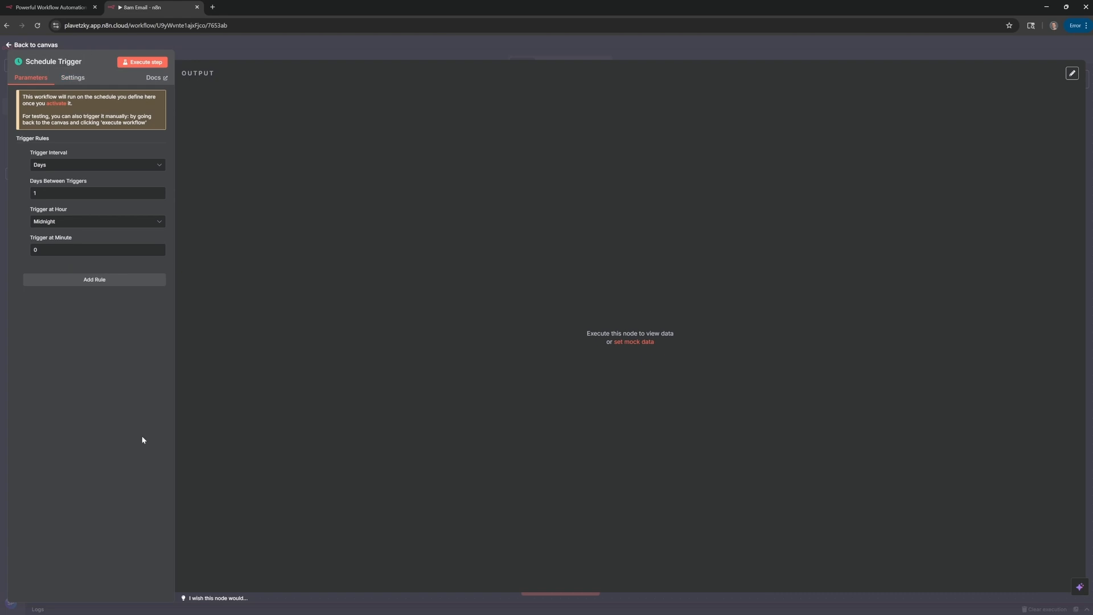
{"action": "left_click", "coordinate": [58, 63]}
{"action": "key", "text": "Return"}
Set the 8am trigger to fire every 1 day at hour 8am, interval kept at Days.
{"action": "left_click", "coordinate": [74, 167]}
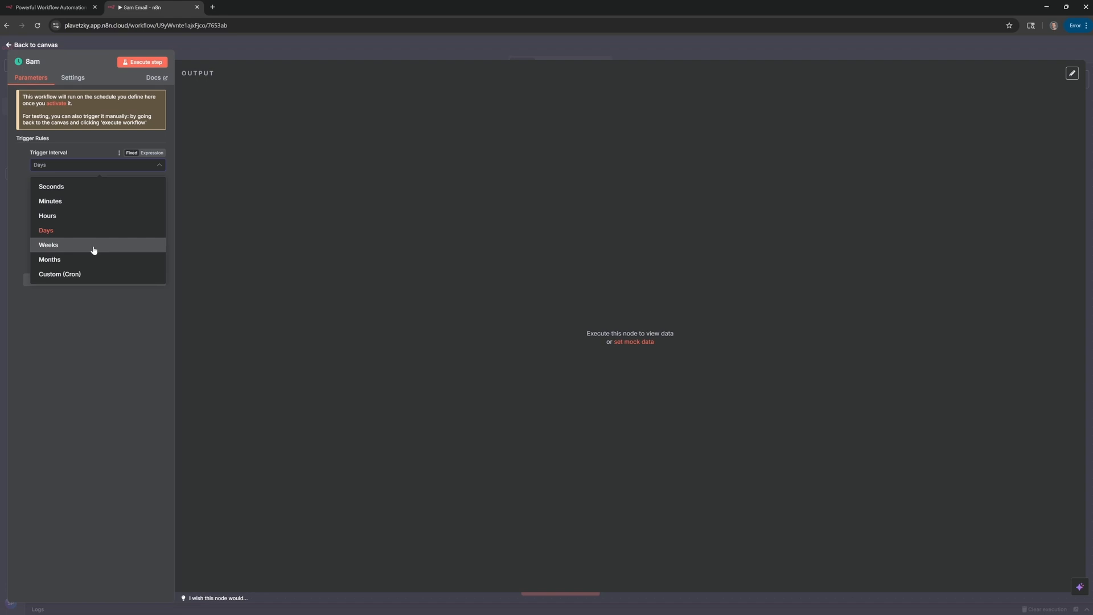
{"action": "left_click", "coordinate": [110, 373]}
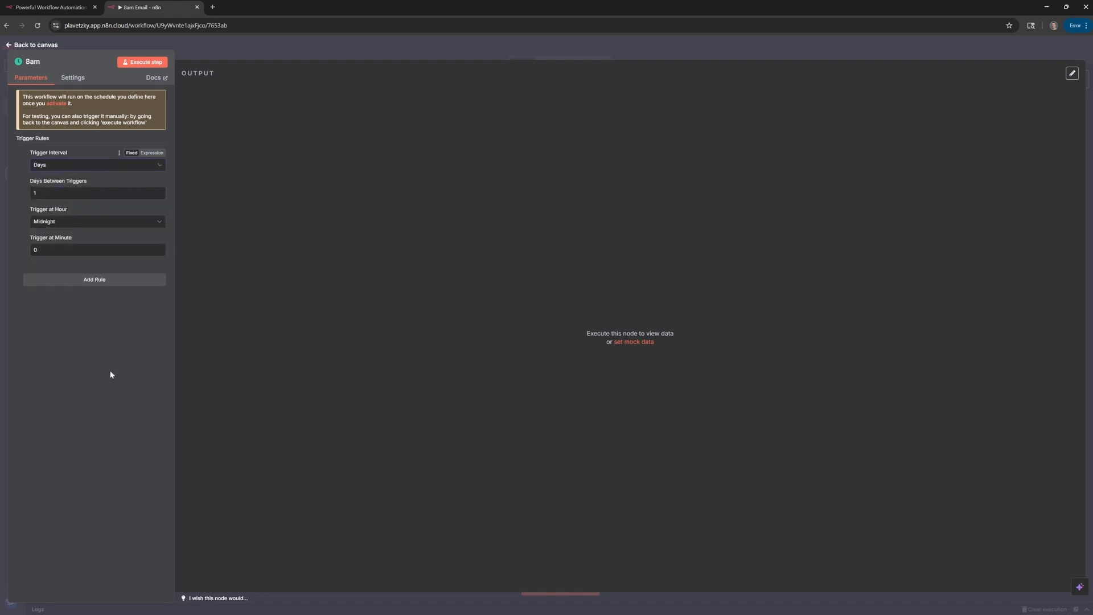
{"action": "left_click", "coordinate": [84, 226]}
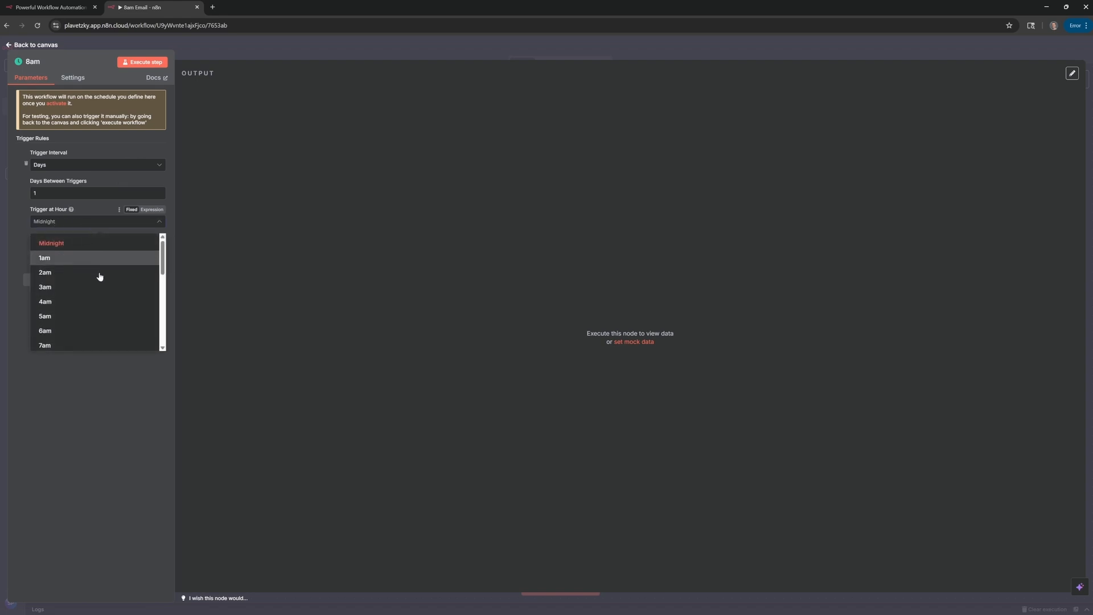
{"action": "scroll", "coordinate": [101, 290], "scroll_direction": "down", "scroll_amount": 1}
{"action": "left_click", "coordinate": [88, 317]}
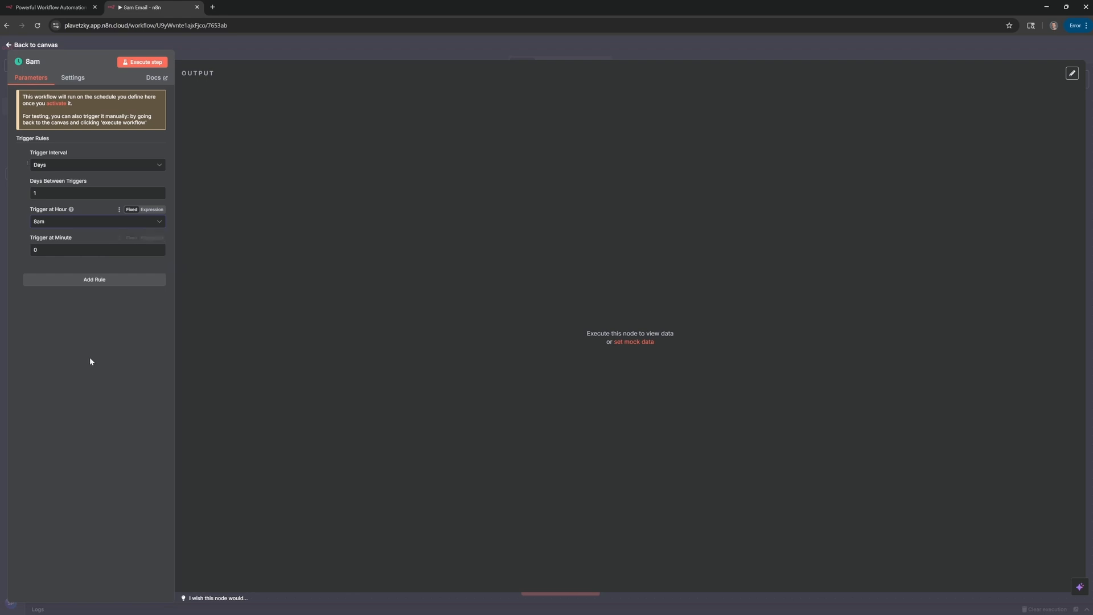
Execute the 8am step and view its output as Schema, Table, then JSON.
{"action": "left_click", "coordinate": [138, 64]}
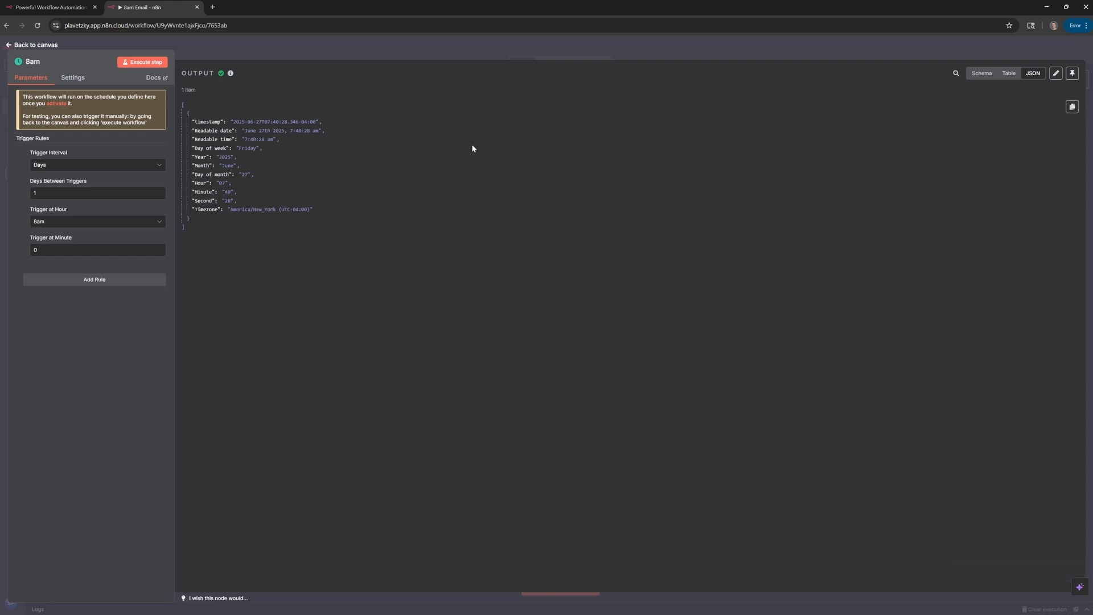
{"action": "left_click", "coordinate": [983, 74]}
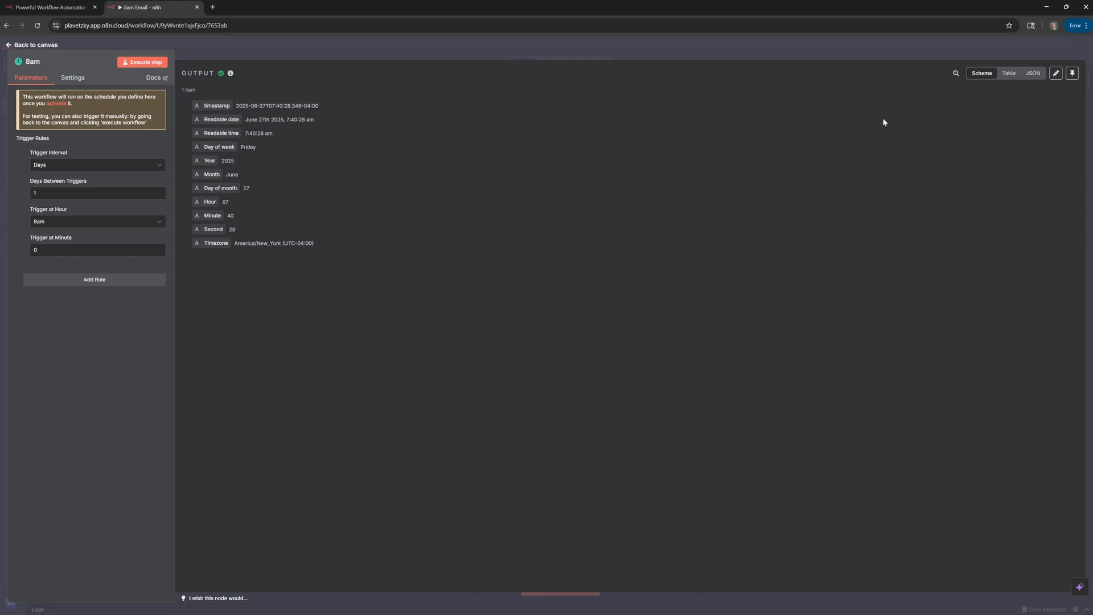
{"action": "left_click", "coordinate": [1002, 74]}
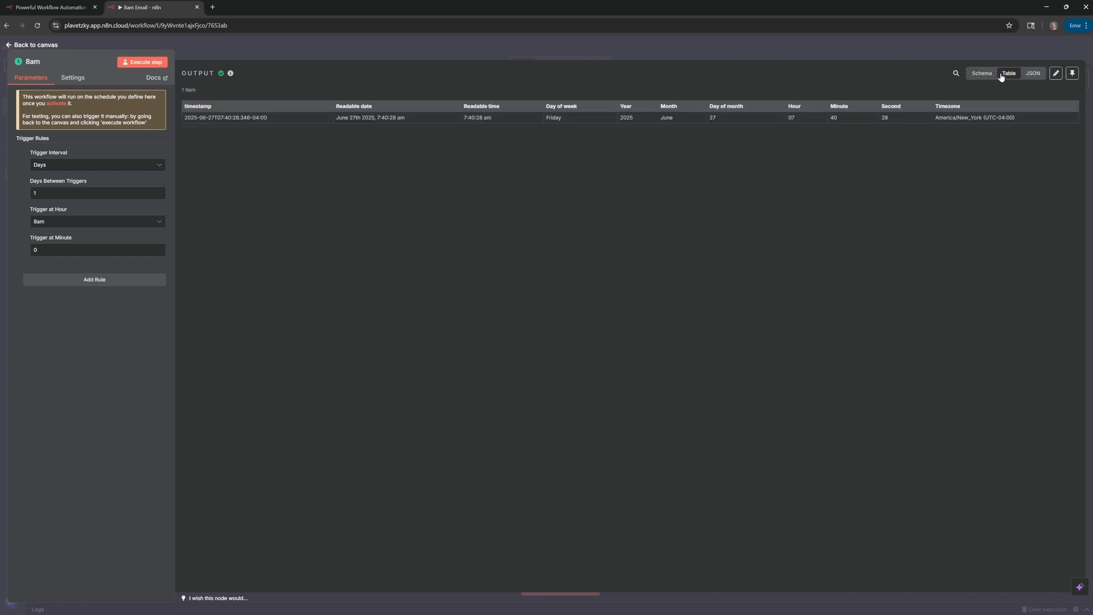
{"action": "left_click", "coordinate": [1032, 75]}
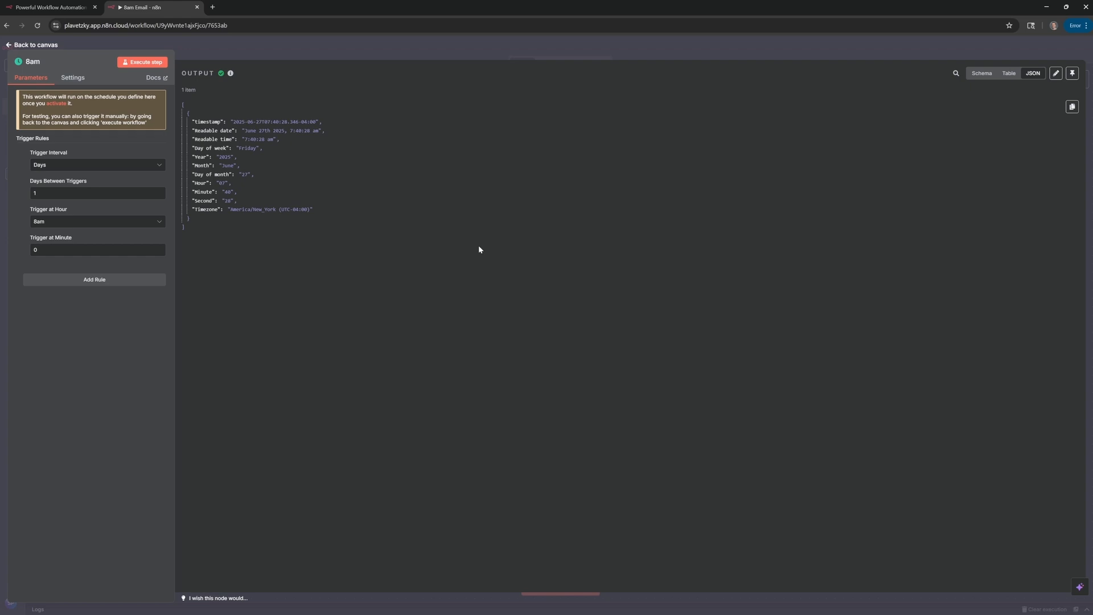
{"action": "left_click", "coordinate": [1072, 74]}
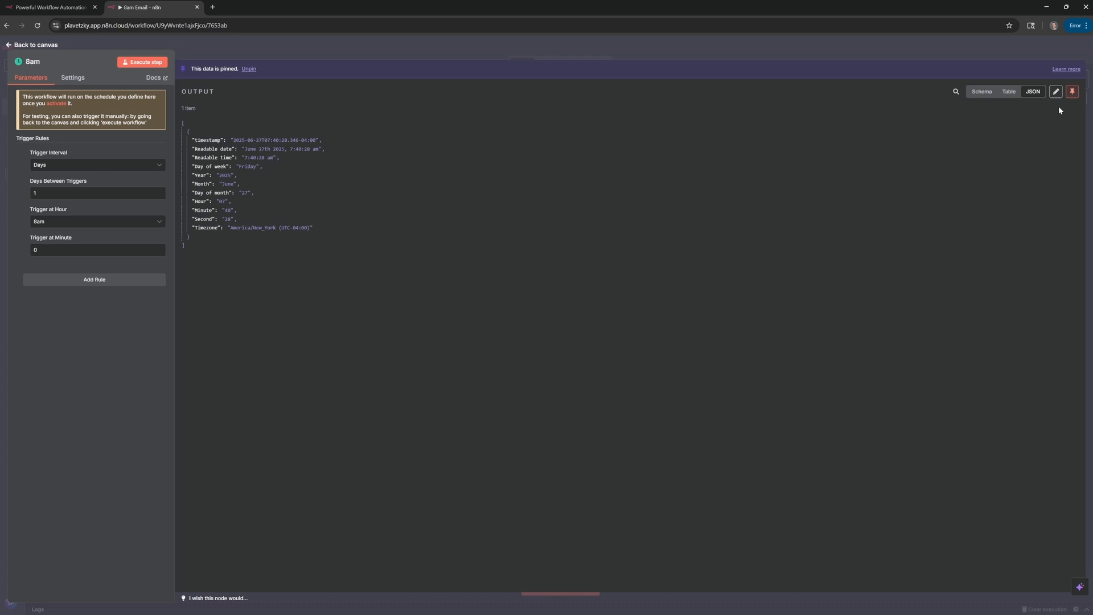
{"action": "left_click", "coordinate": [1073, 91]}
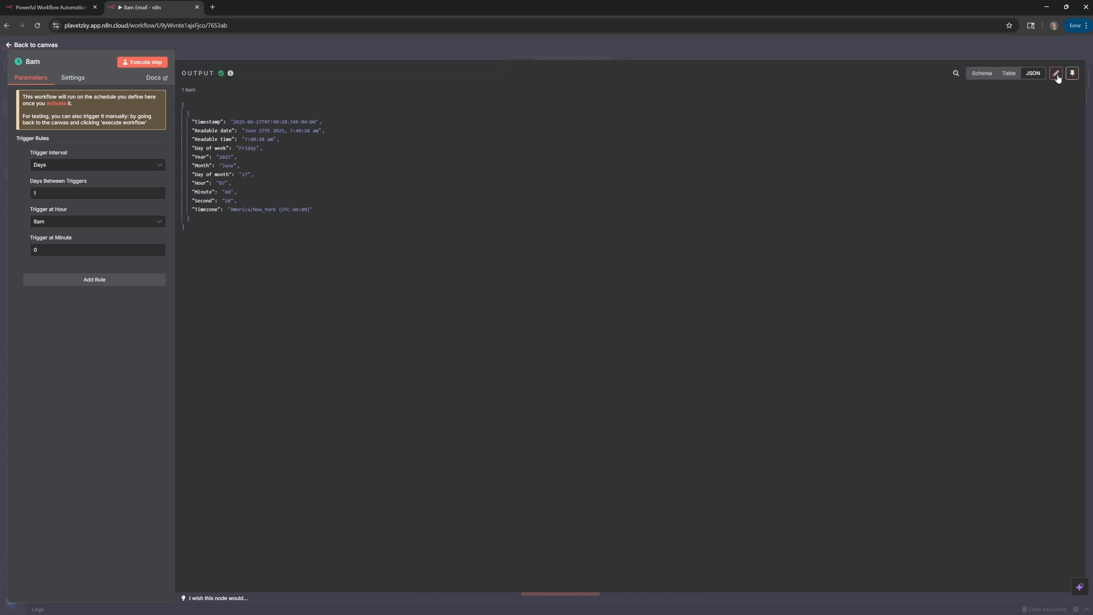
{"action": "left_click", "coordinate": [1056, 75]}
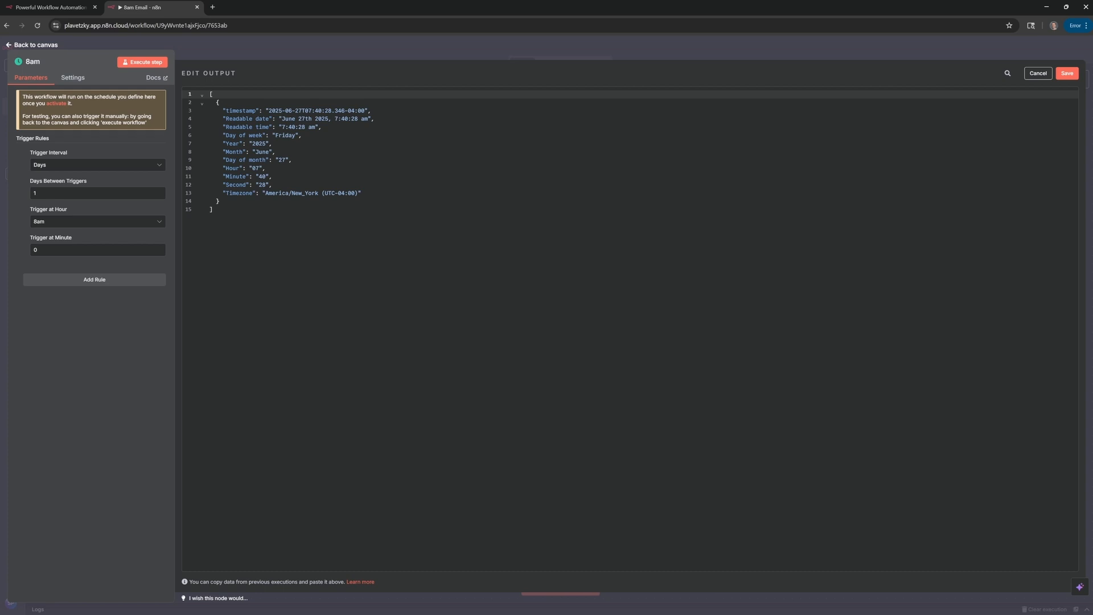
{"action": "double_click", "coordinate": [286, 136]}
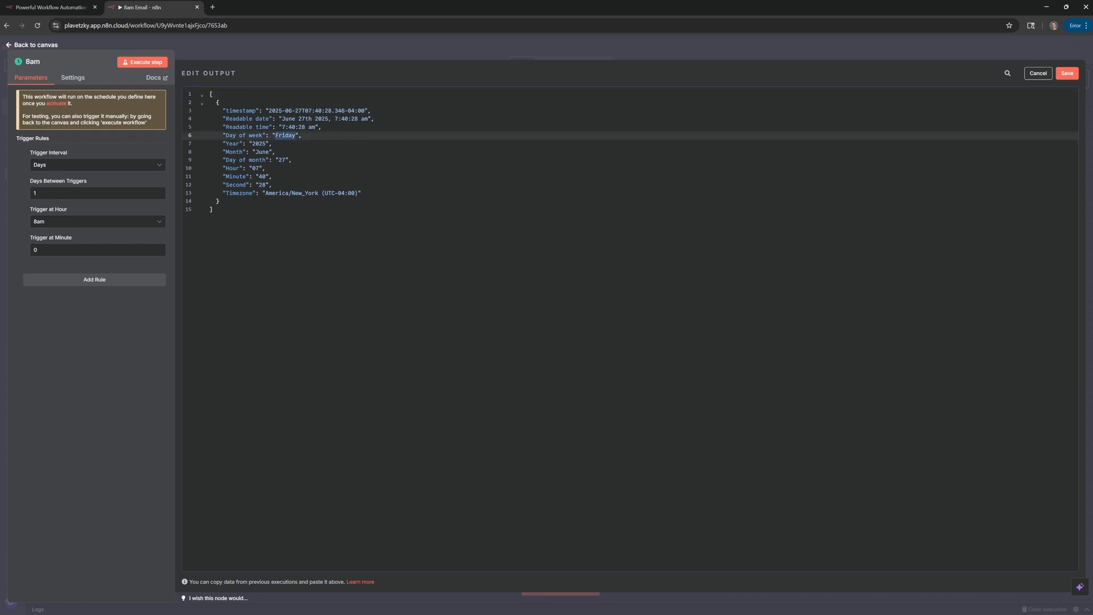
{"action": "type", "text": "Monday"}
{"action": "left_click", "coordinate": [1067, 75]}
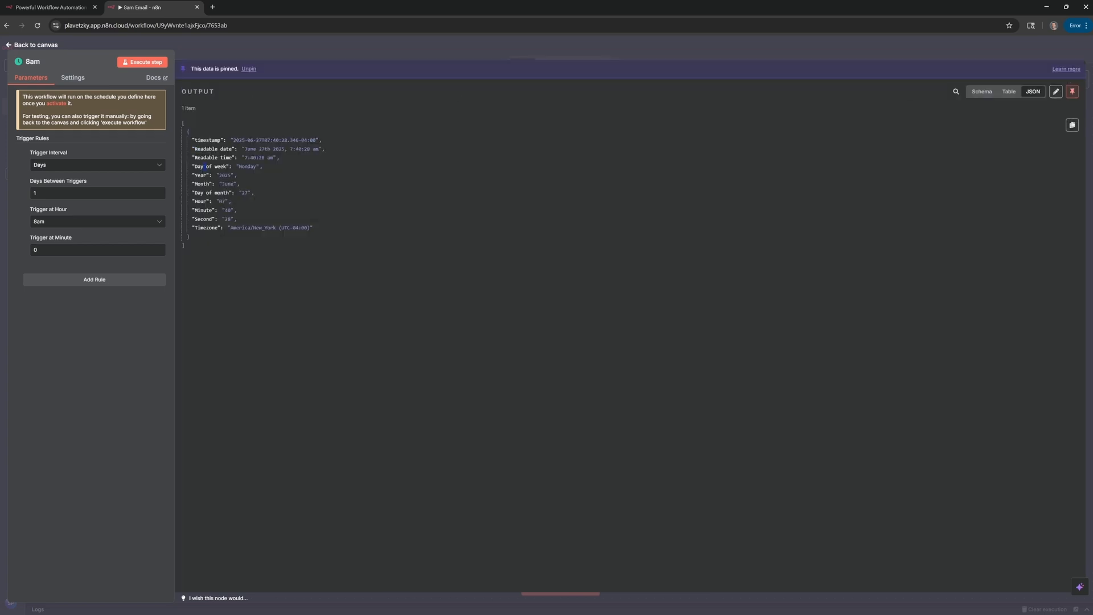
{"action": "left_click_drag", "start_coordinate": [203, 166], "coordinate": [273, 166]}
{"action": "left_click", "coordinate": [284, 165]}
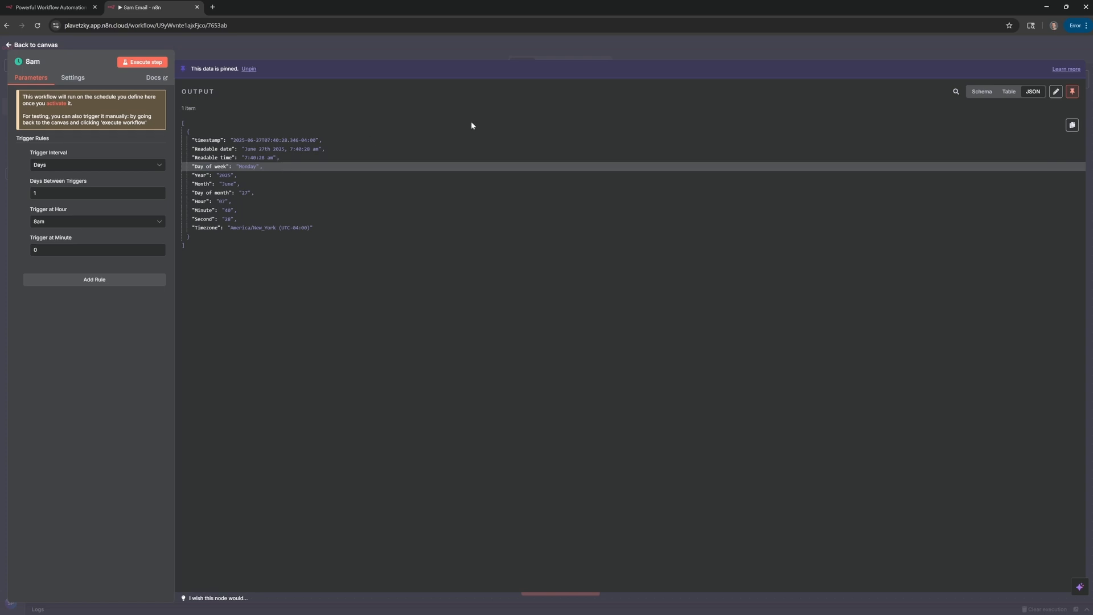
{"action": "left_click", "coordinate": [1073, 92]}
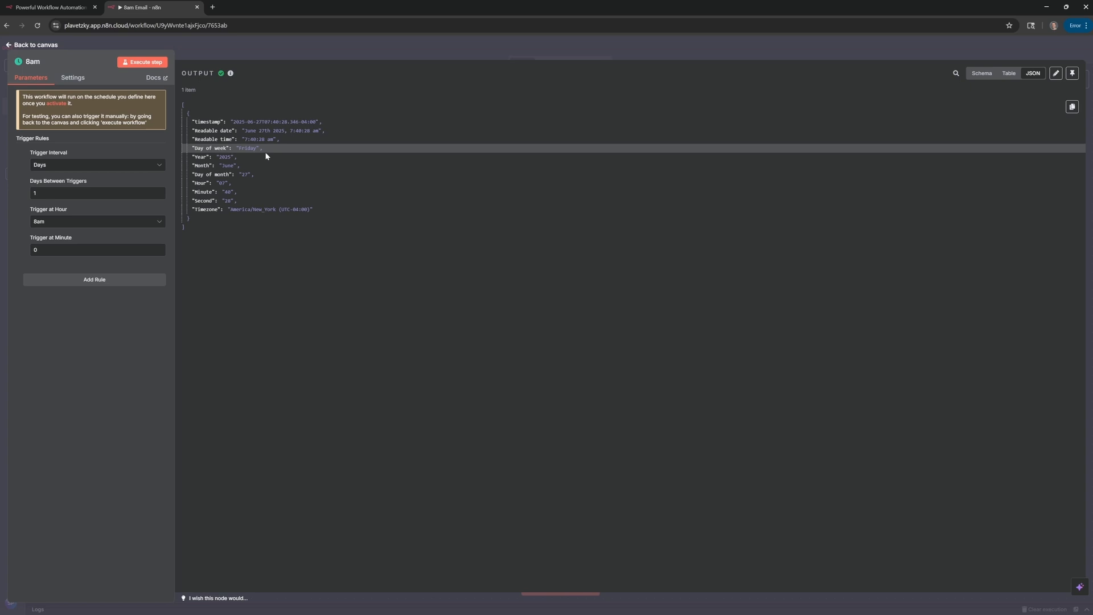
Go back to the canvas and execute the whole workflow once.
{"action": "left_click", "coordinate": [39, 45]}
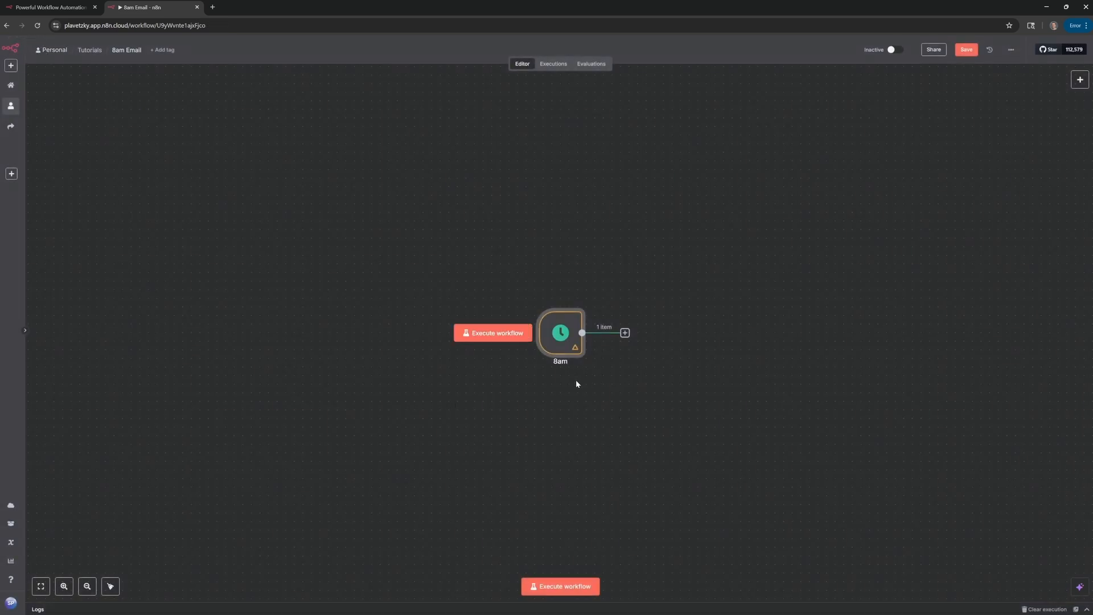
{"action": "mouse_move", "coordinate": [564, 345]}
{"action": "left_click", "coordinate": [497, 335]}
Add a Gmail 'Send a message' action after the 8am trigger node.
{"action": "mouse_move", "coordinate": [560, 356]}
{"action": "left_click", "coordinate": [624, 333]}
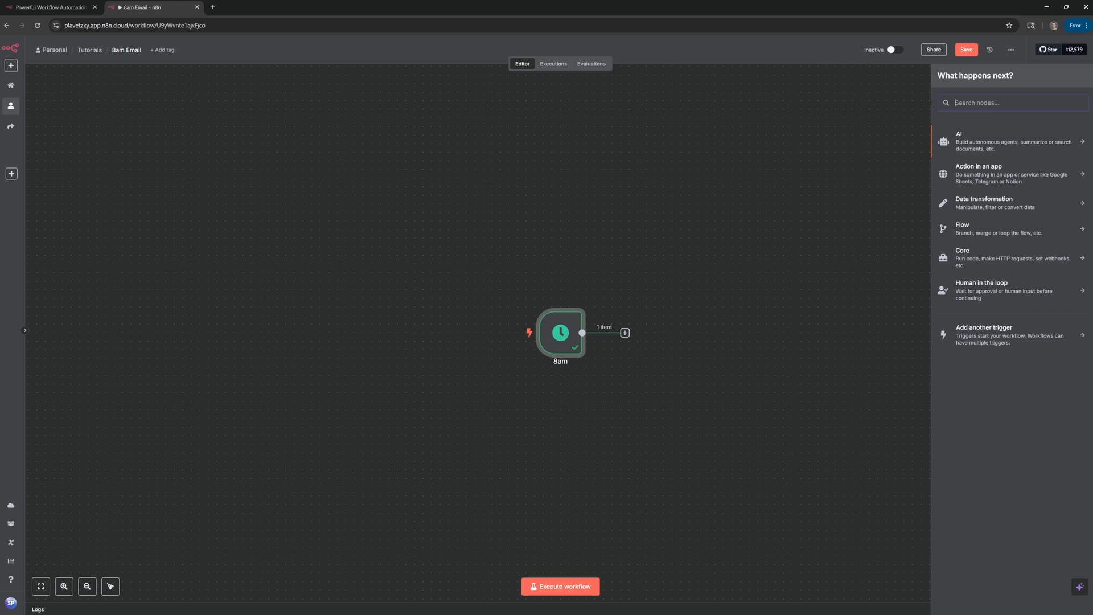
{"action": "type", "text": "gmail"}
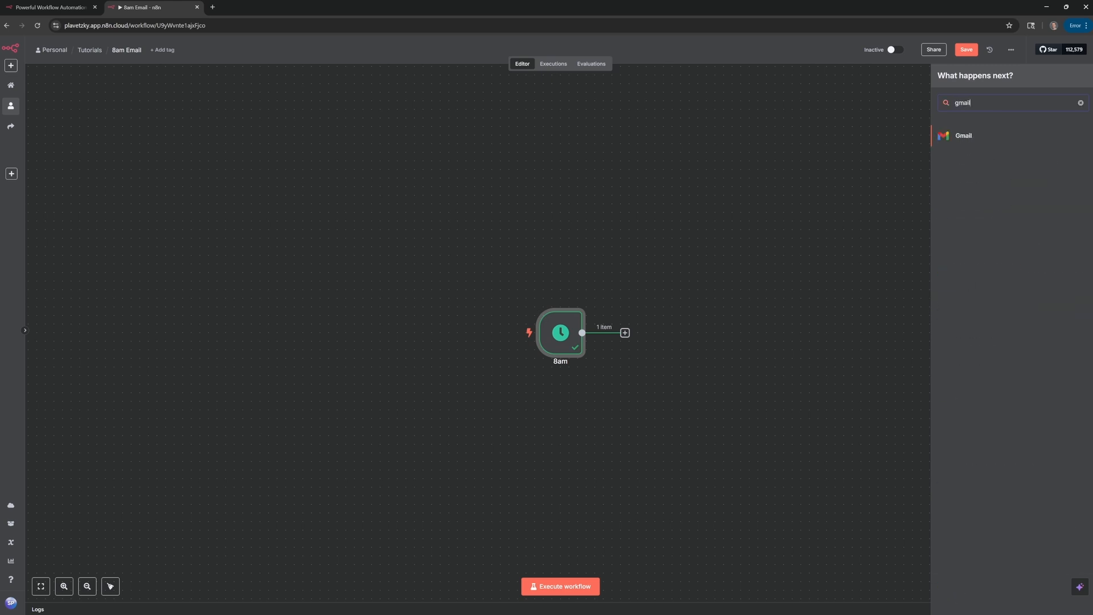
{"action": "left_click", "coordinate": [983, 137]}
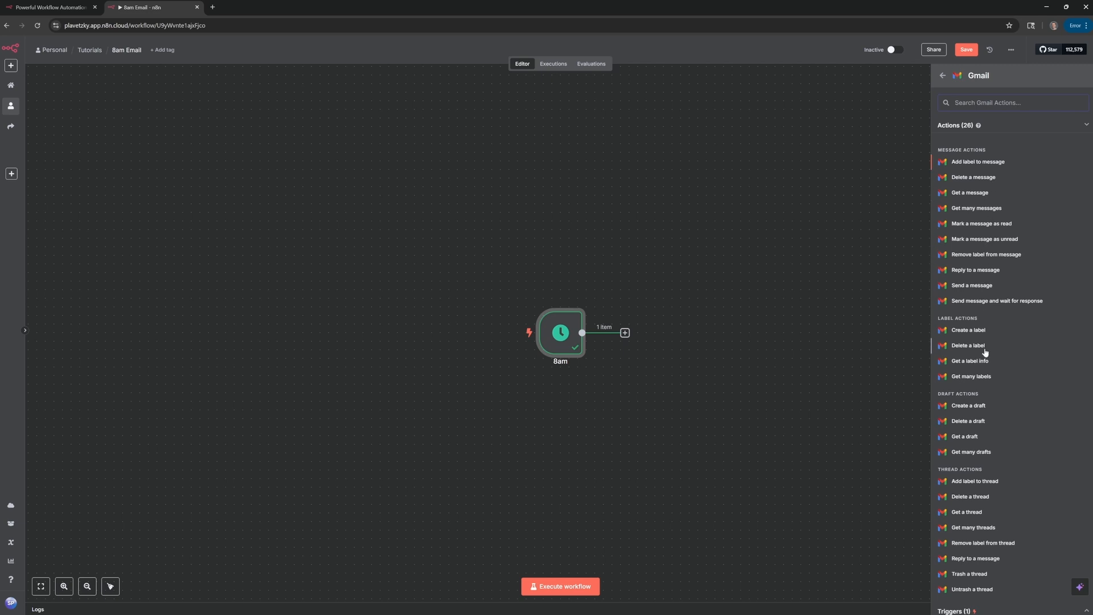
{"action": "left_click", "coordinate": [1005, 289]}
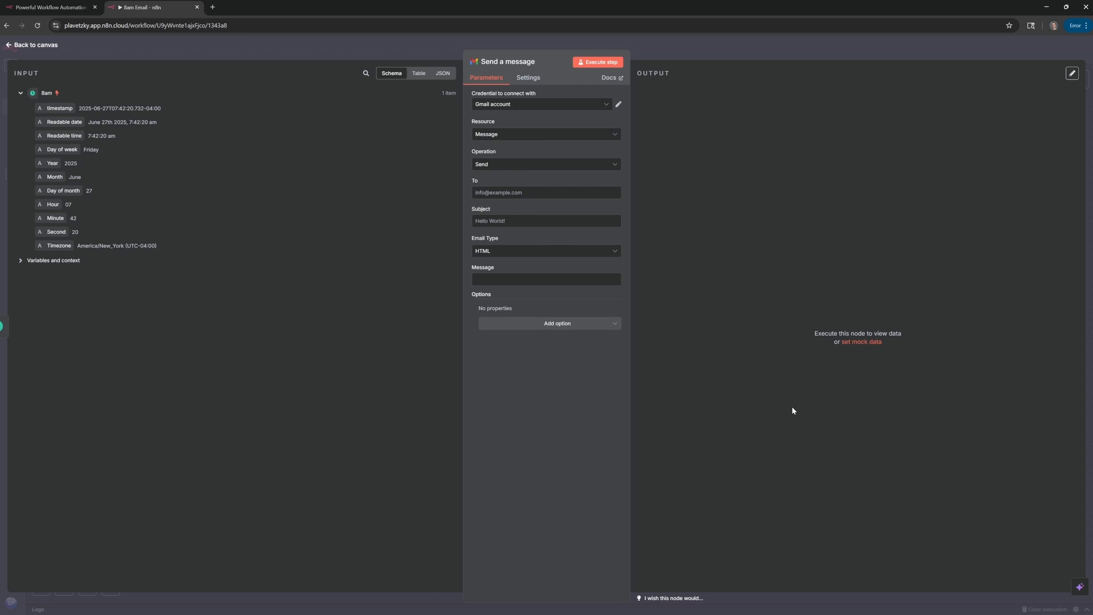
{"action": "left_click", "coordinate": [20, 94]}
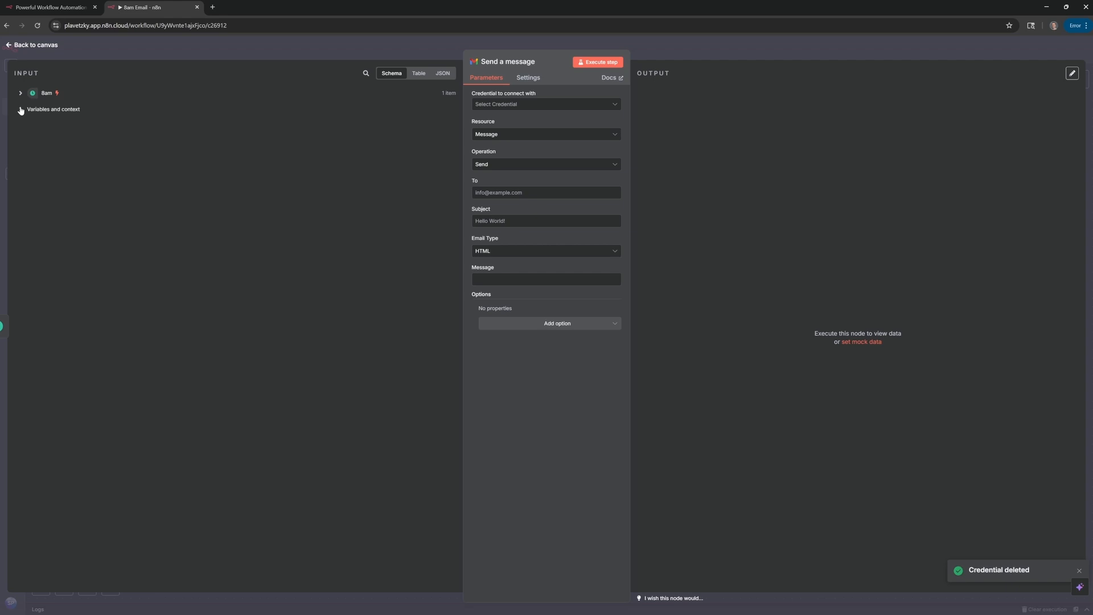
{"action": "left_click", "coordinate": [21, 94]}
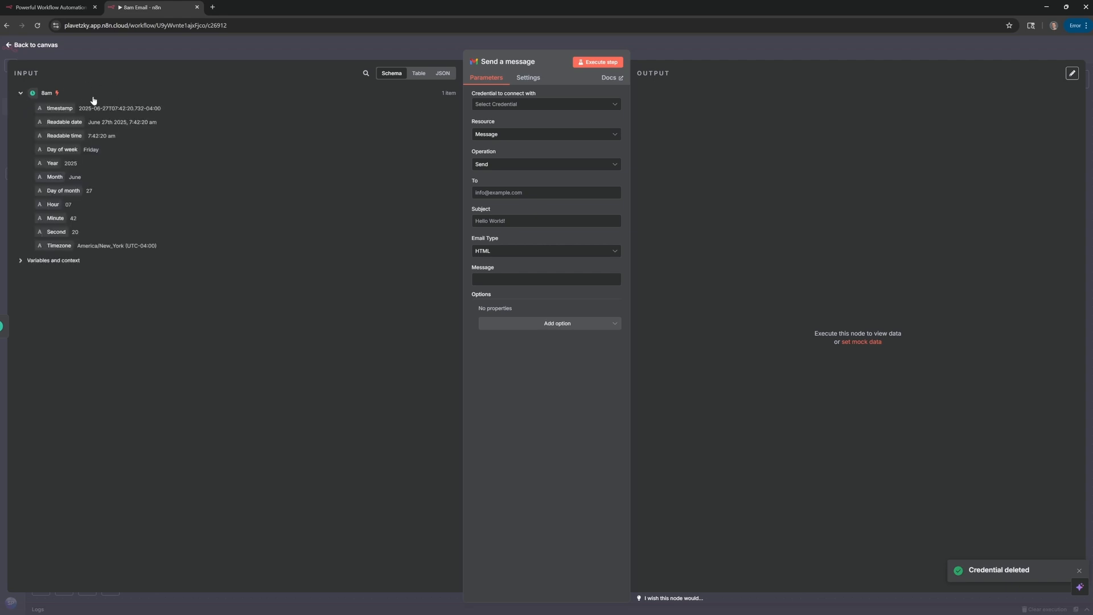
{"action": "left_click", "coordinate": [22, 94]}
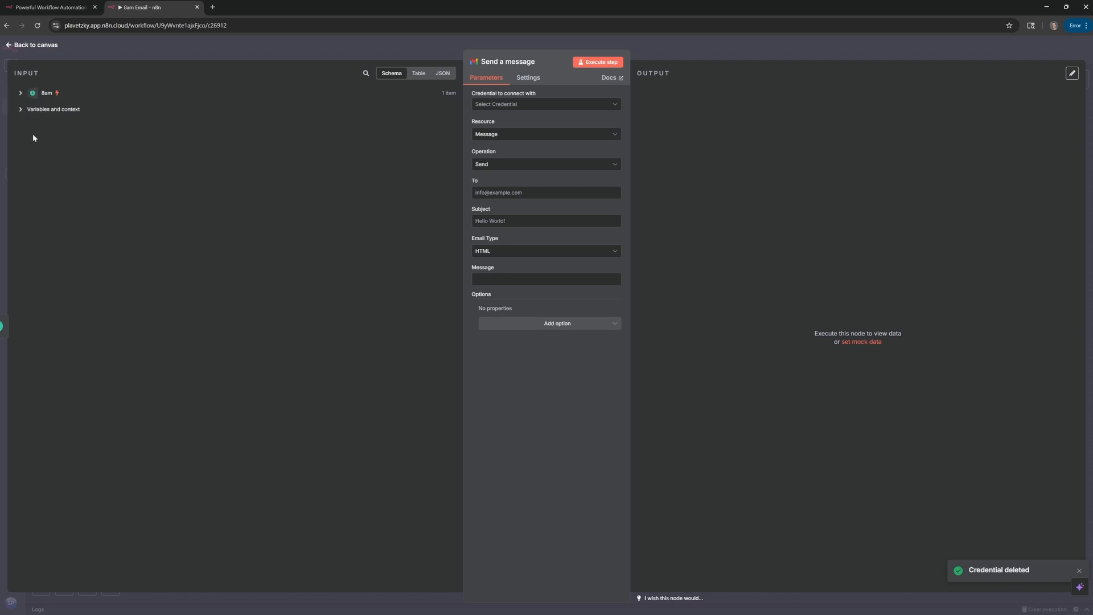
{"action": "left_click", "coordinate": [21, 93]}
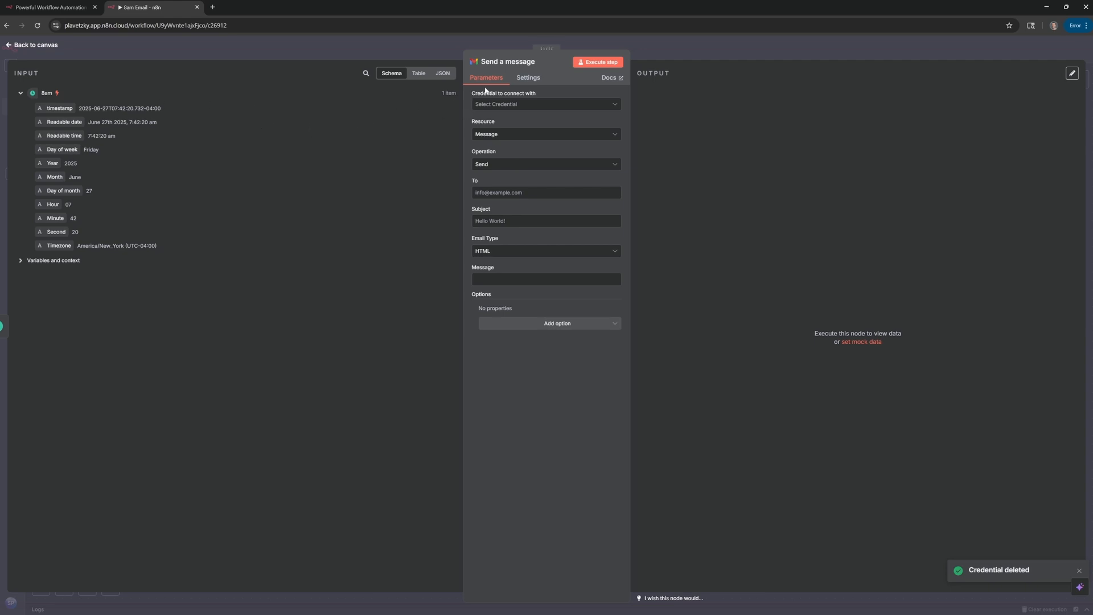
Create a new Gmail account credential and start Sign in with Google.
{"action": "left_click", "coordinate": [540, 106]}
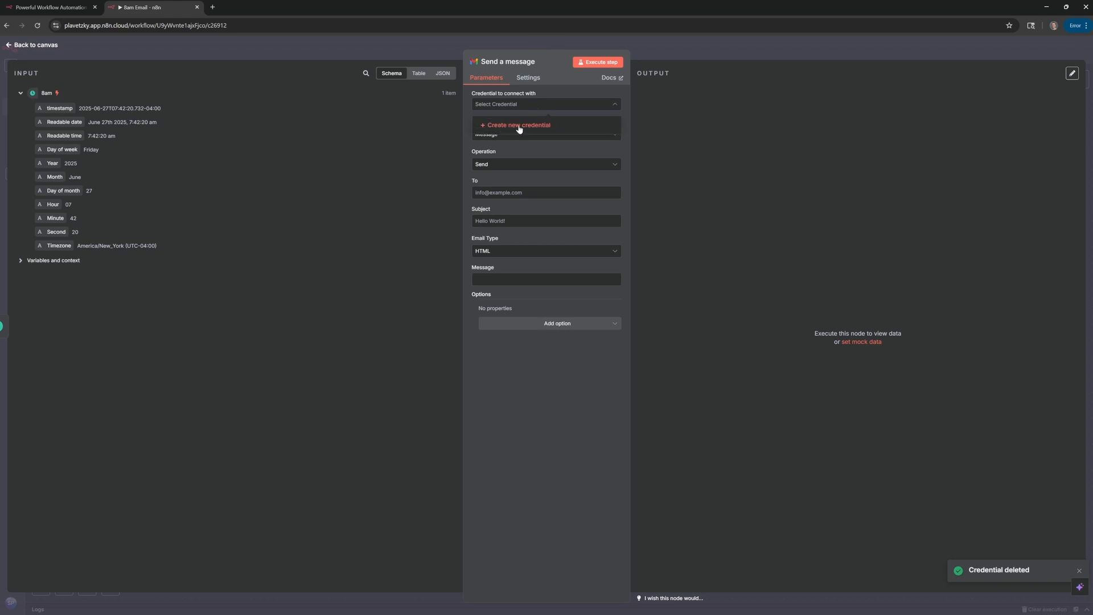
{"action": "left_click", "coordinate": [545, 126]}
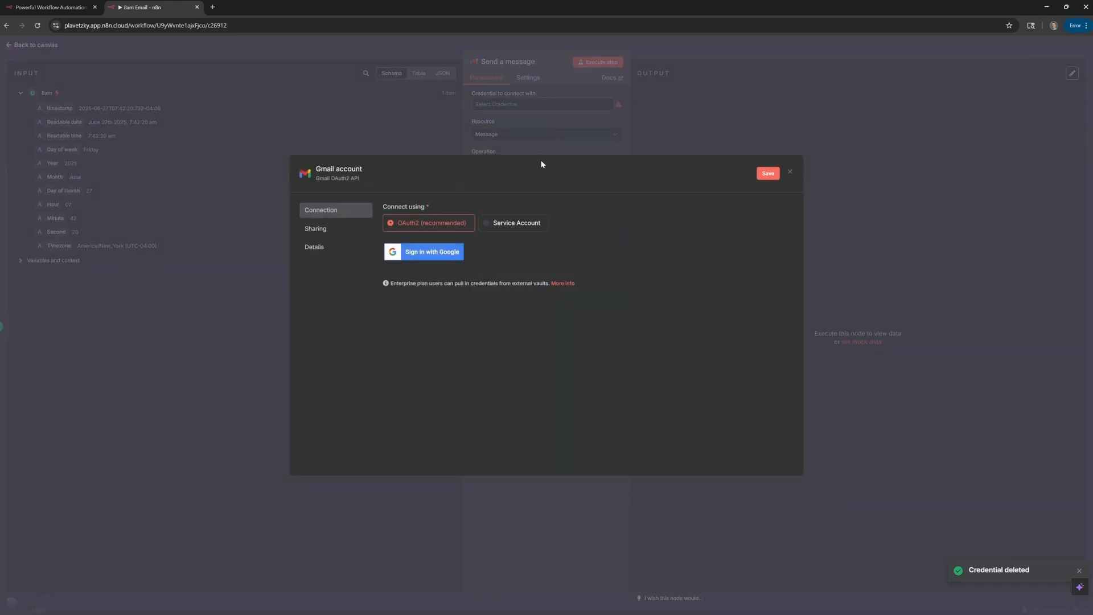
{"action": "left_click", "coordinate": [425, 254]}
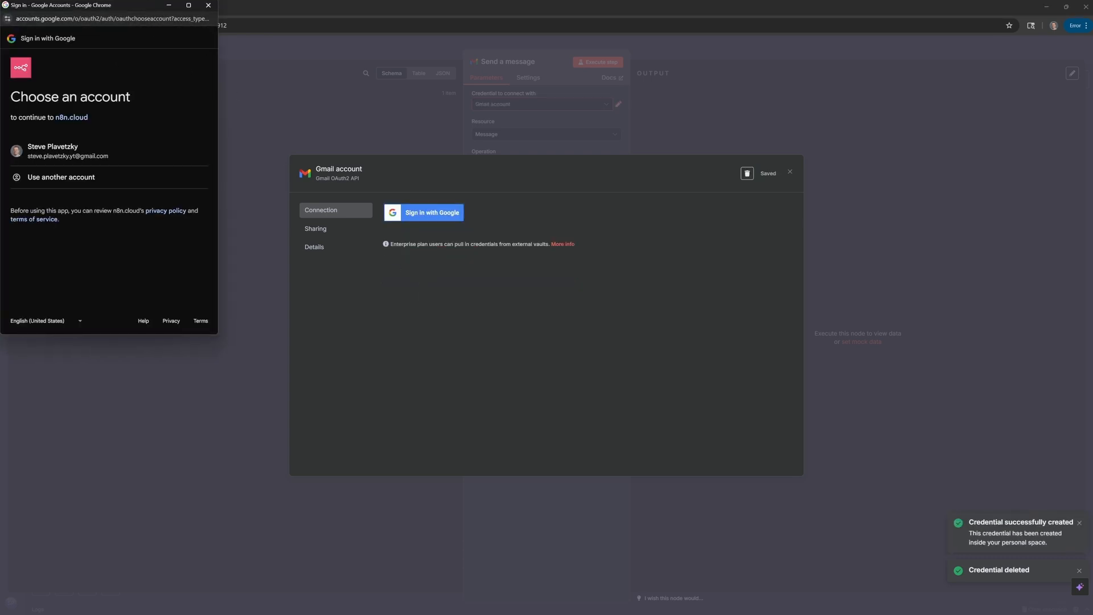
Choose the Google account, allow n8n.cloud ongoing access and all Gmail permissions, then continue.
{"action": "left_click", "coordinate": [67, 159]}
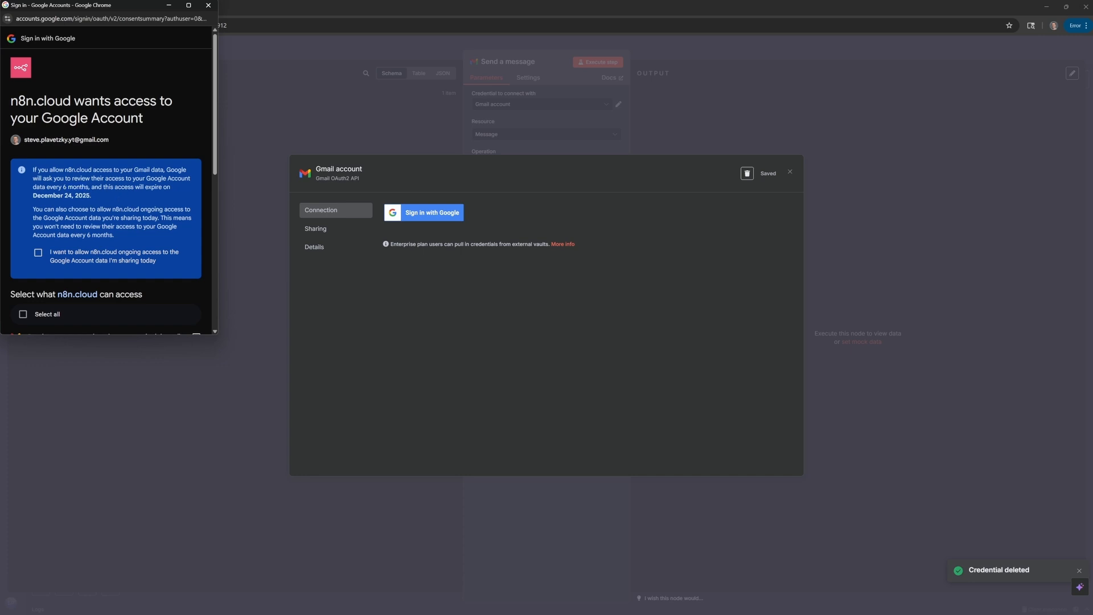
{"action": "left_click", "coordinate": [39, 254]}
{"action": "scroll", "coordinate": [114, 217], "scroll_direction": "down", "scroll_amount": 3}
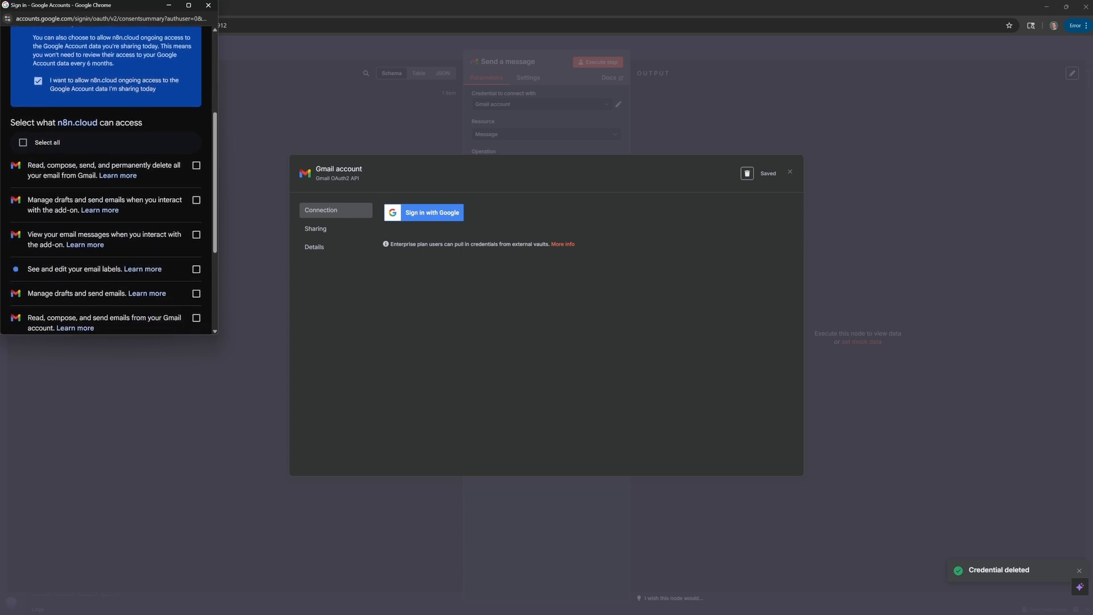
{"action": "left_click", "coordinate": [23, 143]}
{"action": "scroll", "coordinate": [114, 188], "scroll_direction": "down", "scroll_amount": 2}
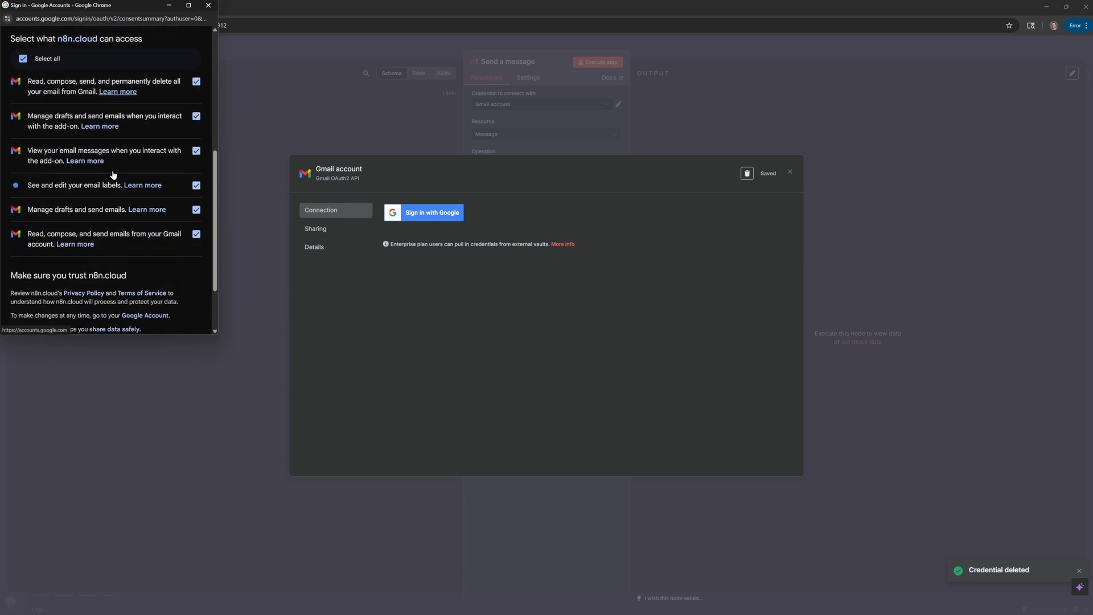
{"action": "scroll", "coordinate": [150, 202], "scroll_direction": "down", "scroll_amount": 1}
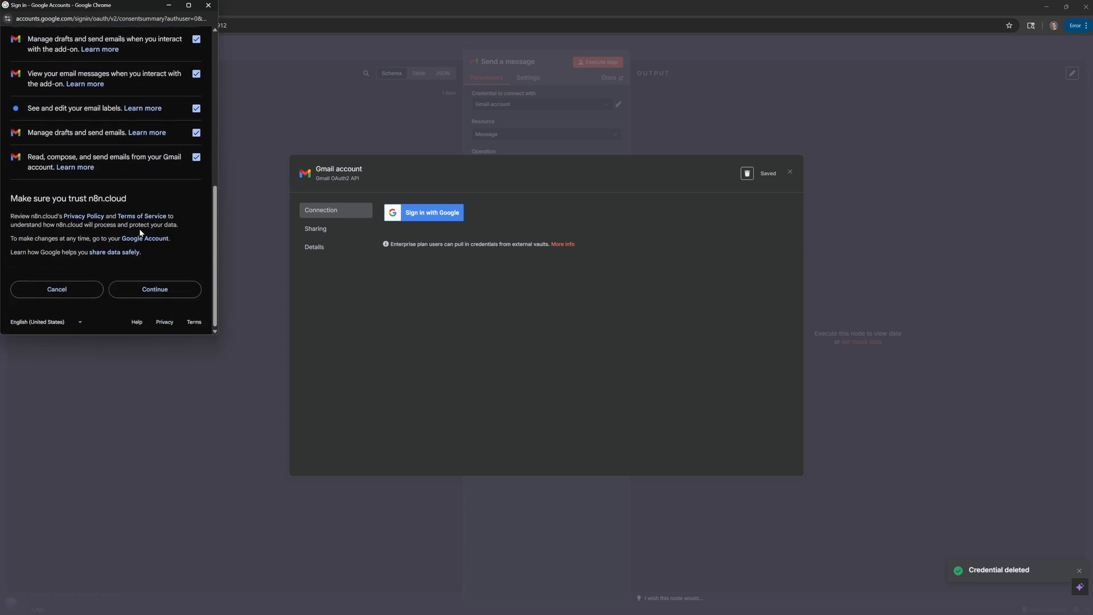
{"action": "left_click", "coordinate": [161, 293]}
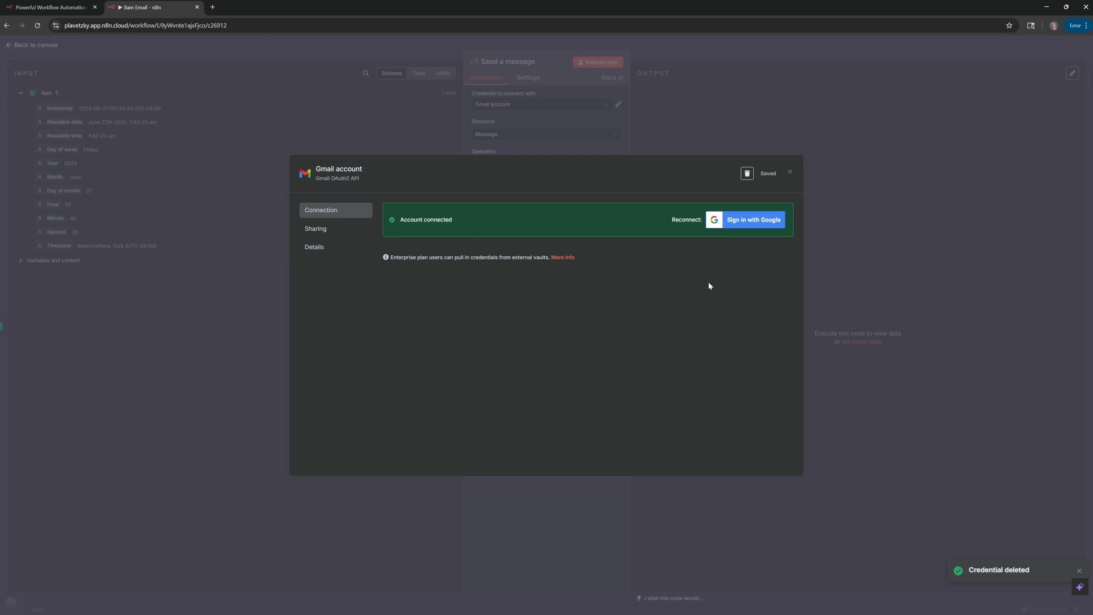
Rename the Gmail credential to 'Personal Gmail', save it, and close the credential dialog.
{"action": "left_click", "coordinate": [791, 172]}
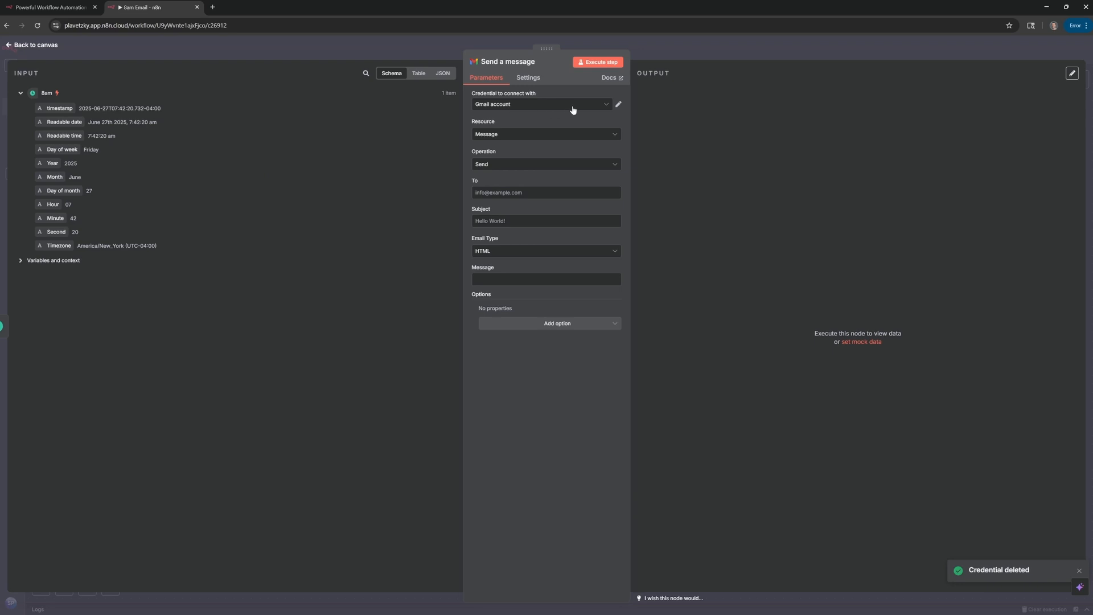
{"action": "left_click", "coordinate": [619, 105]}
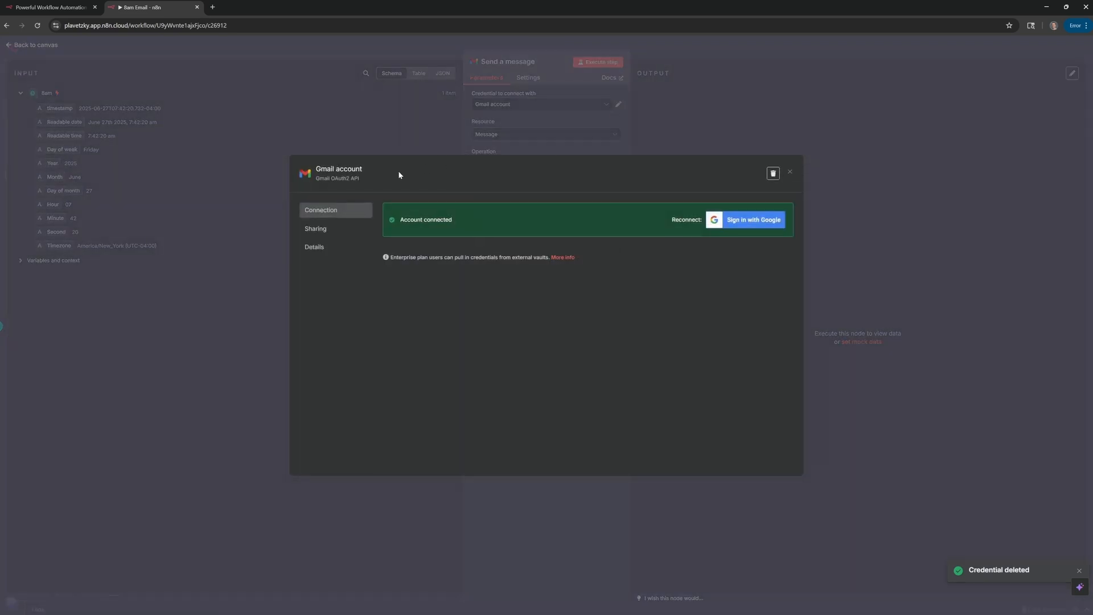
{"action": "left_click", "coordinate": [363, 172]}
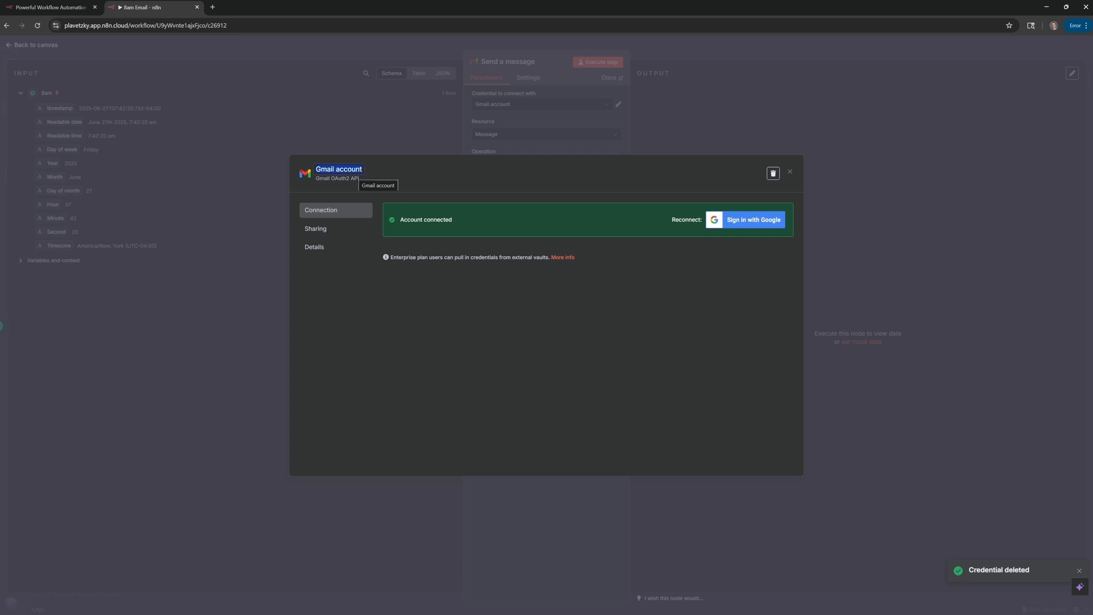
{"action": "type", "text": "Personal Gmail"}
{"action": "key", "text": "Return"}
{"action": "left_click", "coordinate": [769, 173]}
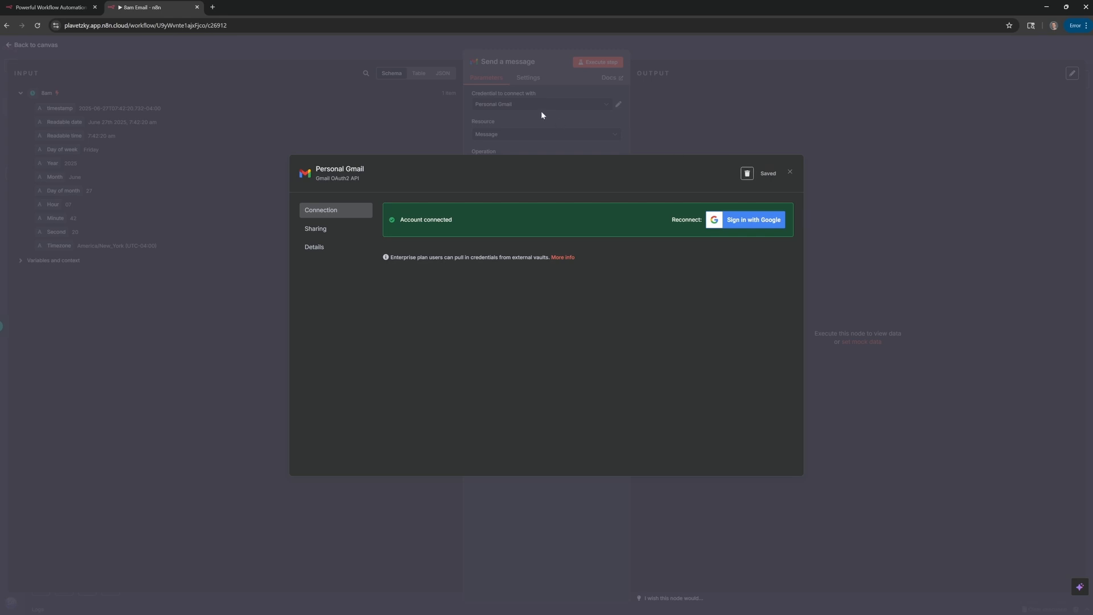
{"action": "left_click", "coordinate": [790, 172]}
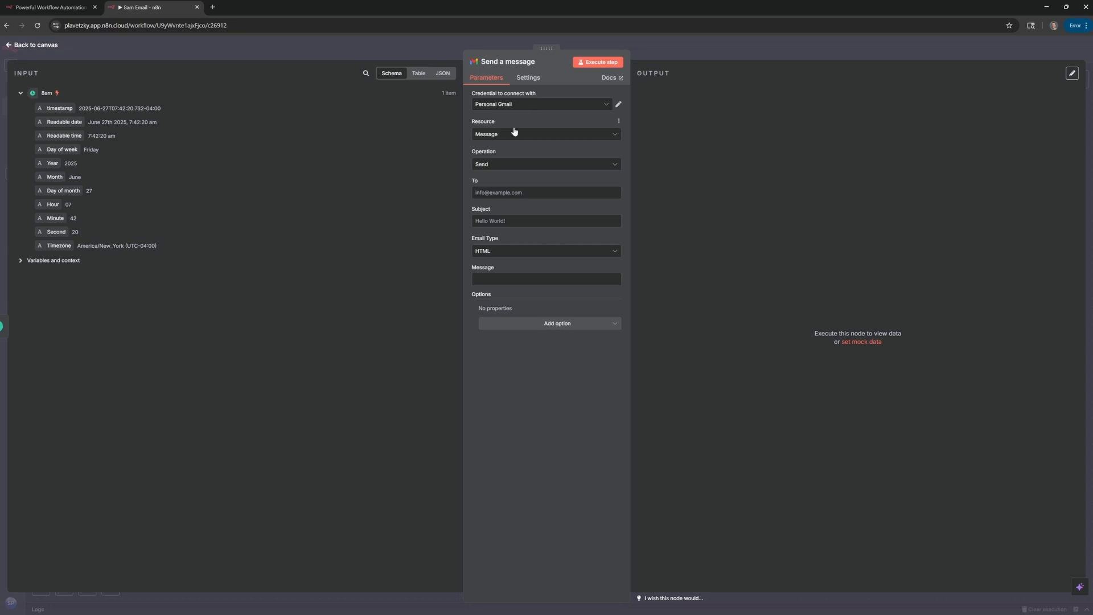
Keep Resource as Message and choose Send as the operation.
{"action": "left_click", "coordinate": [550, 136]}
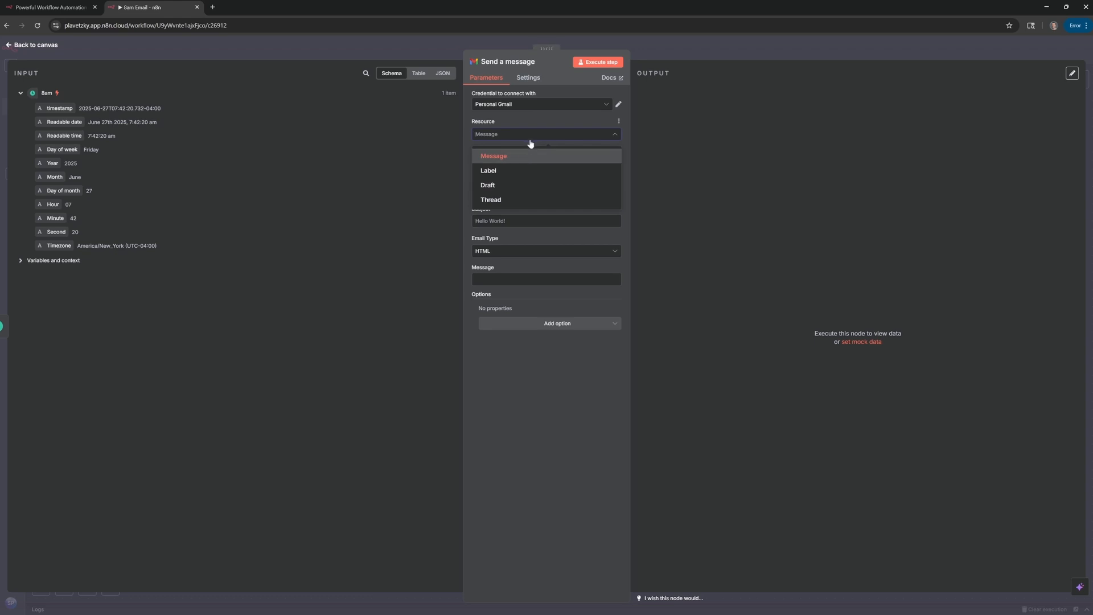
{"action": "left_click", "coordinate": [530, 137]}
{"action": "left_click", "coordinate": [543, 165]}
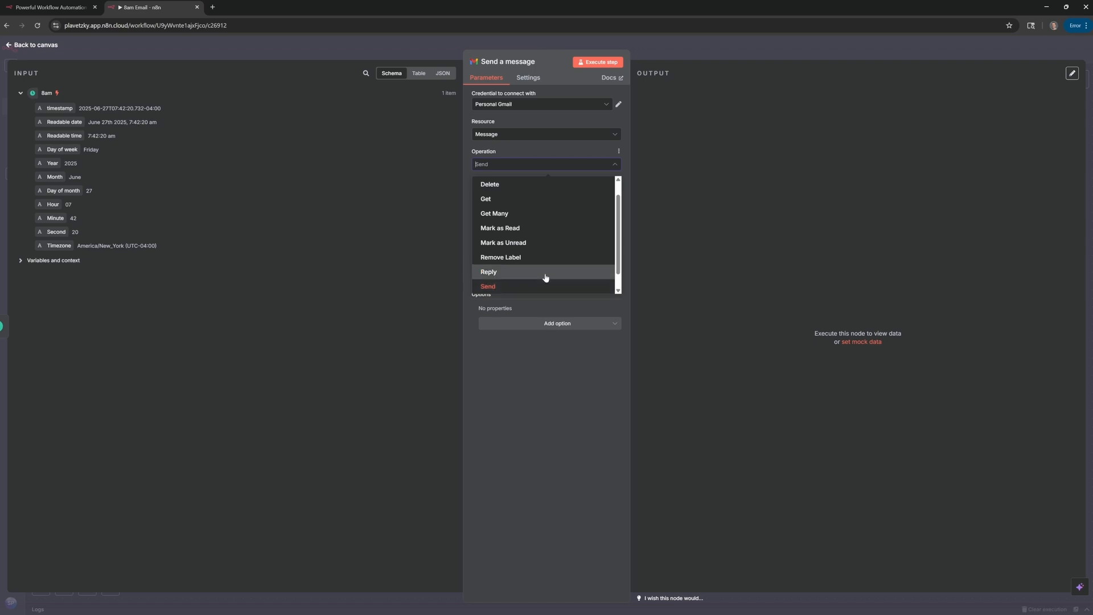
{"action": "scroll", "coordinate": [544, 233], "scroll_direction": "up", "scroll_amount": 1}
{"action": "scroll", "coordinate": [535, 188], "scroll_direction": "down", "scroll_amount": 2}
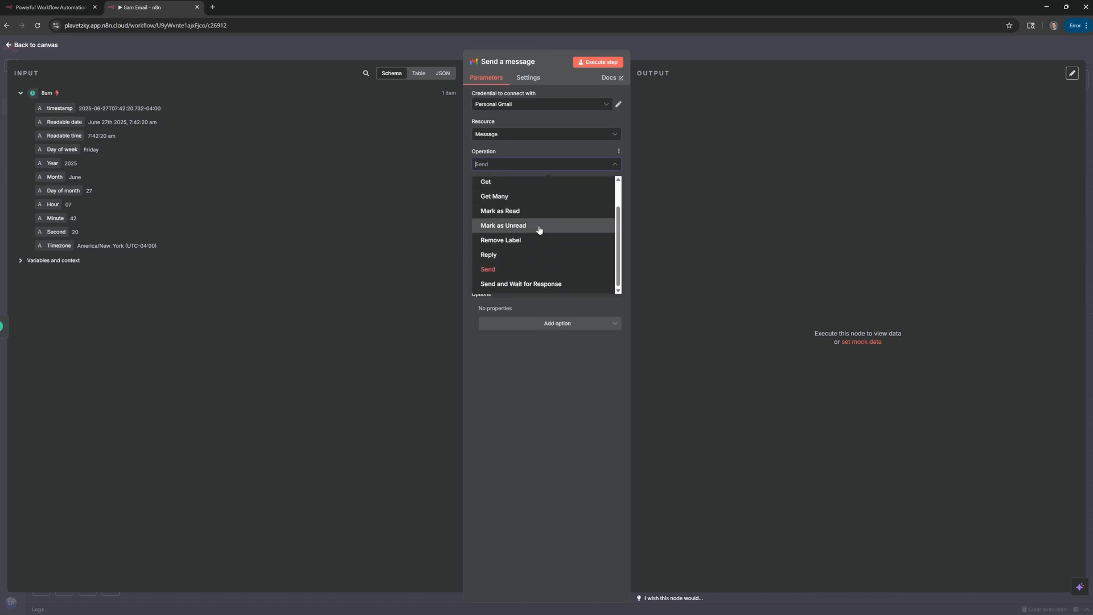
{"action": "left_click", "coordinate": [541, 271]}
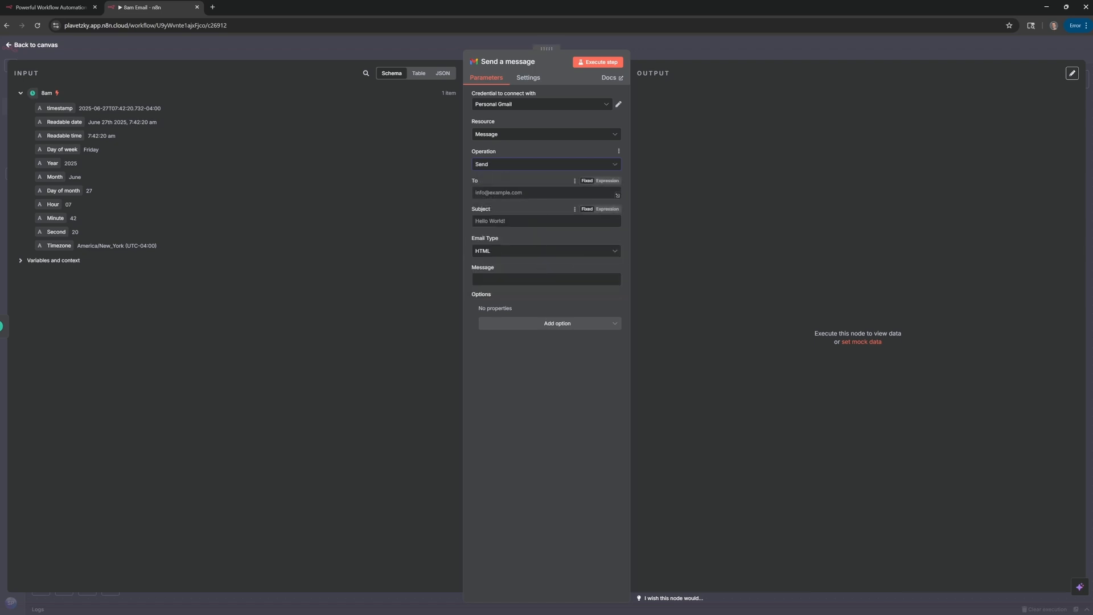
Enter the recipient's e-mail address, subject '8am Reminder', and set Email Type to Text.
{"action": "left_click", "coordinate": [536, 192]}
{"action": "type", "text": "8am Reminder"}
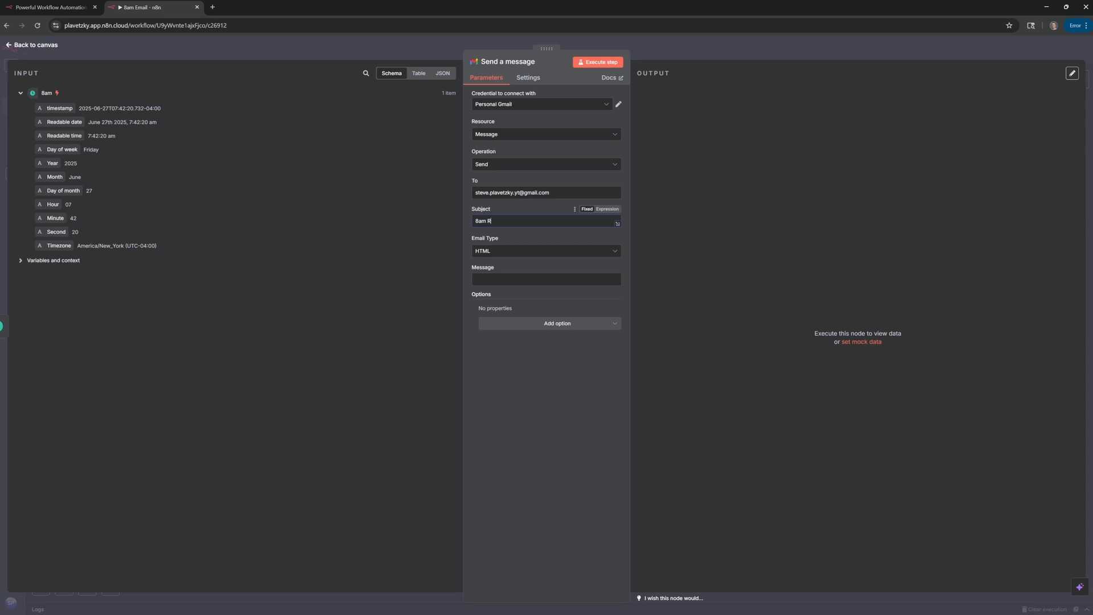
{"action": "left_click", "coordinate": [510, 252]}
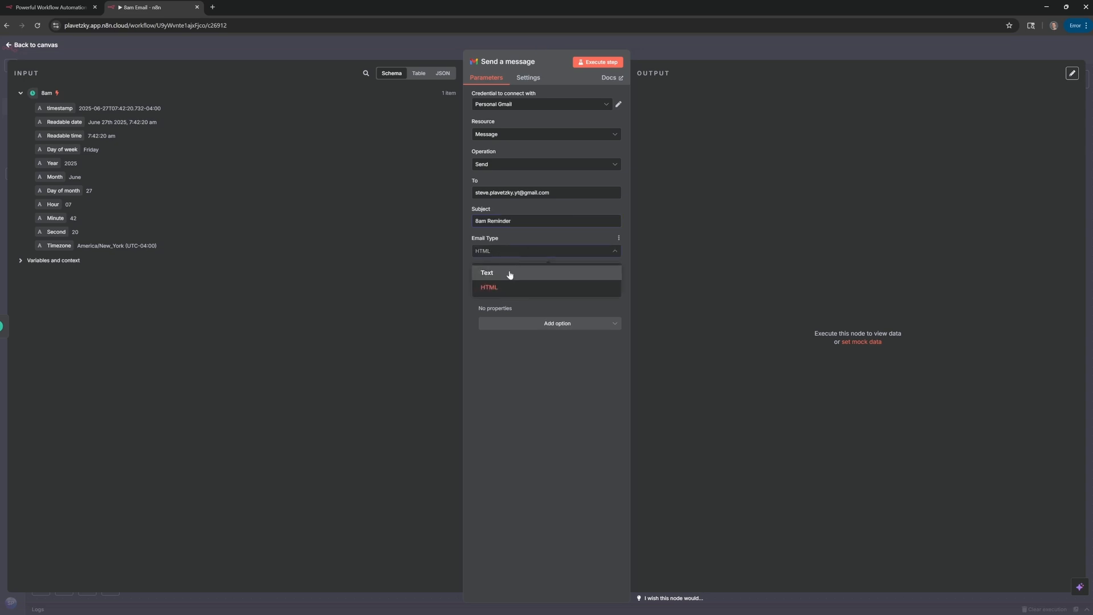
{"action": "left_click", "coordinate": [510, 274]}
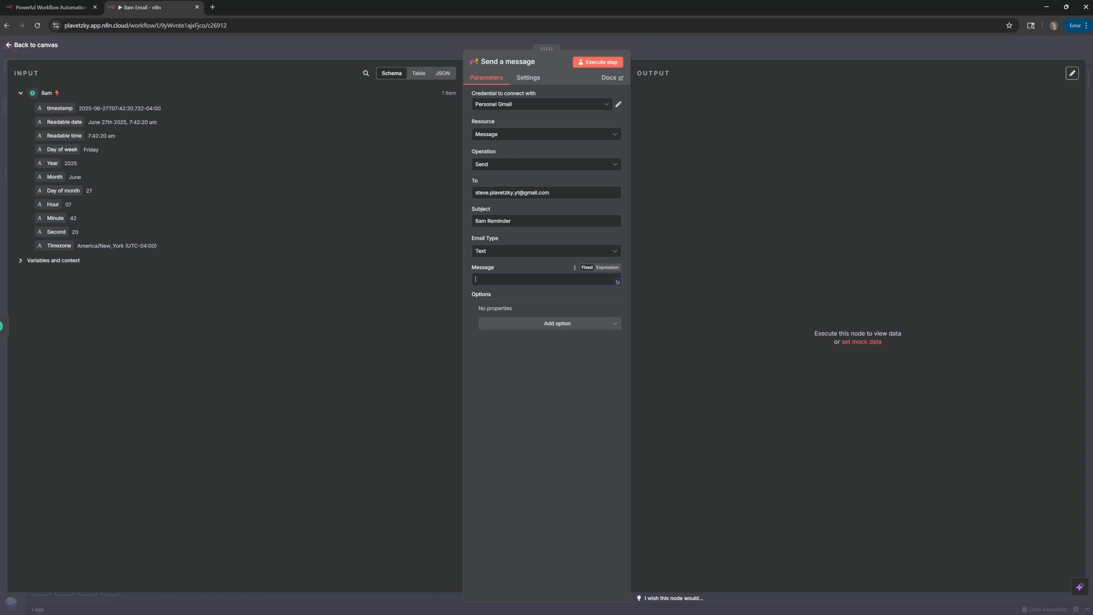
Make the message body 'It is now: {{ $json['Readable date'] }}' using the trigger's Readable date field.
{"action": "type", "text": "It is now:"}
{"action": "left_click_drag", "start_coordinate": [40, 124], "coordinate": [547, 282]}
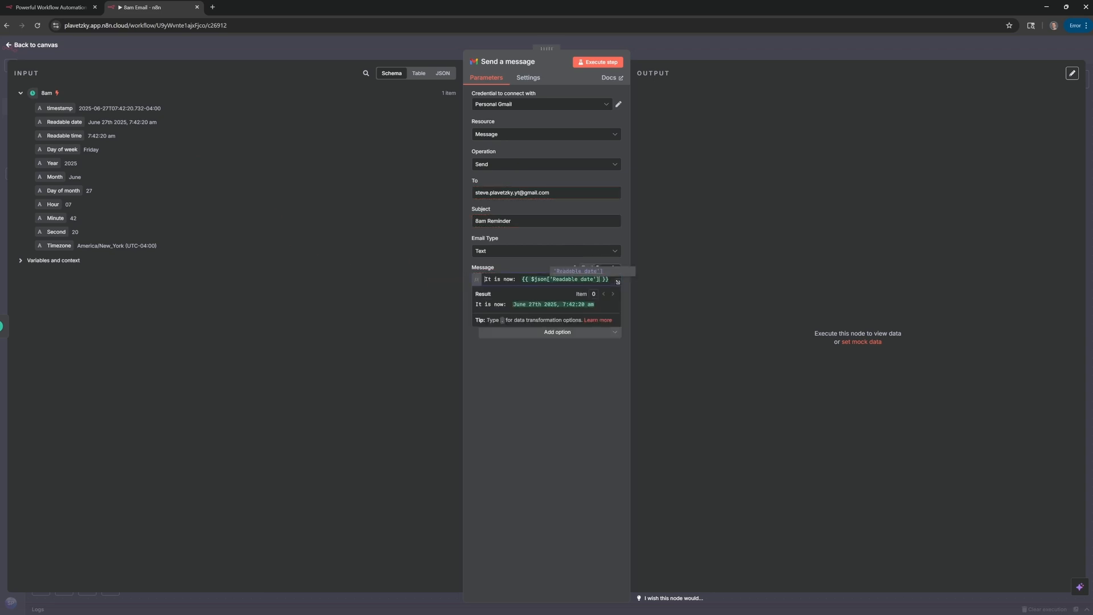
{"action": "left_click", "coordinate": [510, 274]}
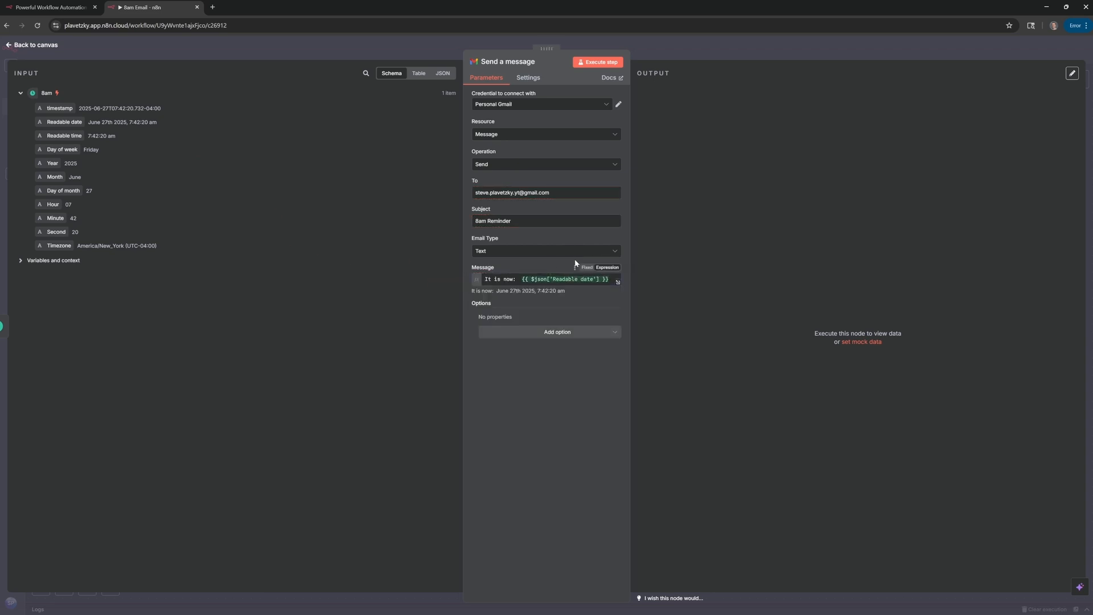
{"action": "left_click", "coordinate": [510, 278]}
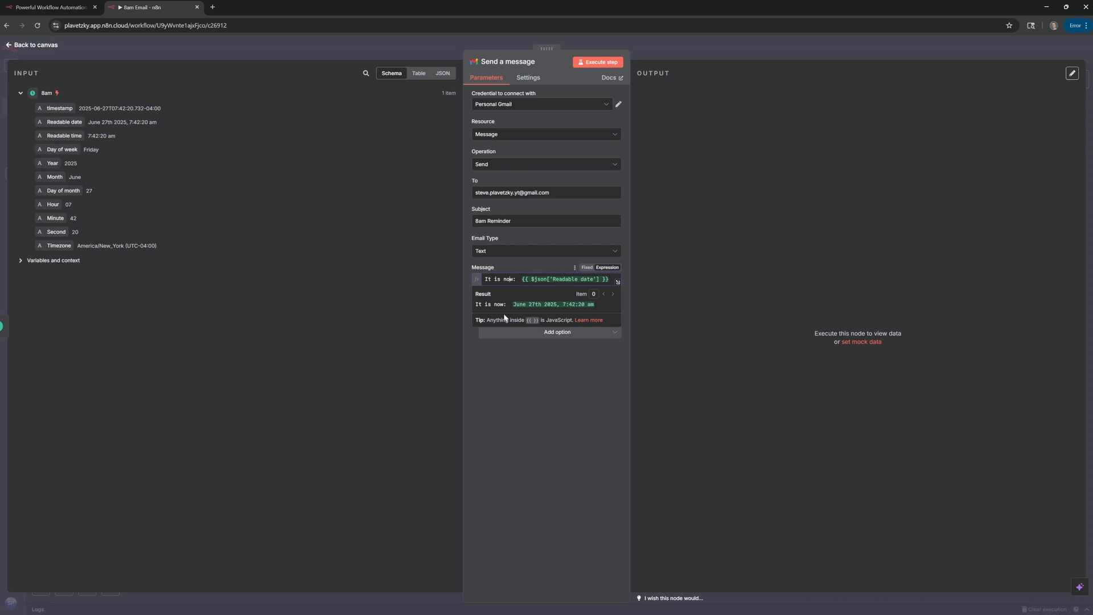
{"action": "left_click", "coordinate": [522, 373]}
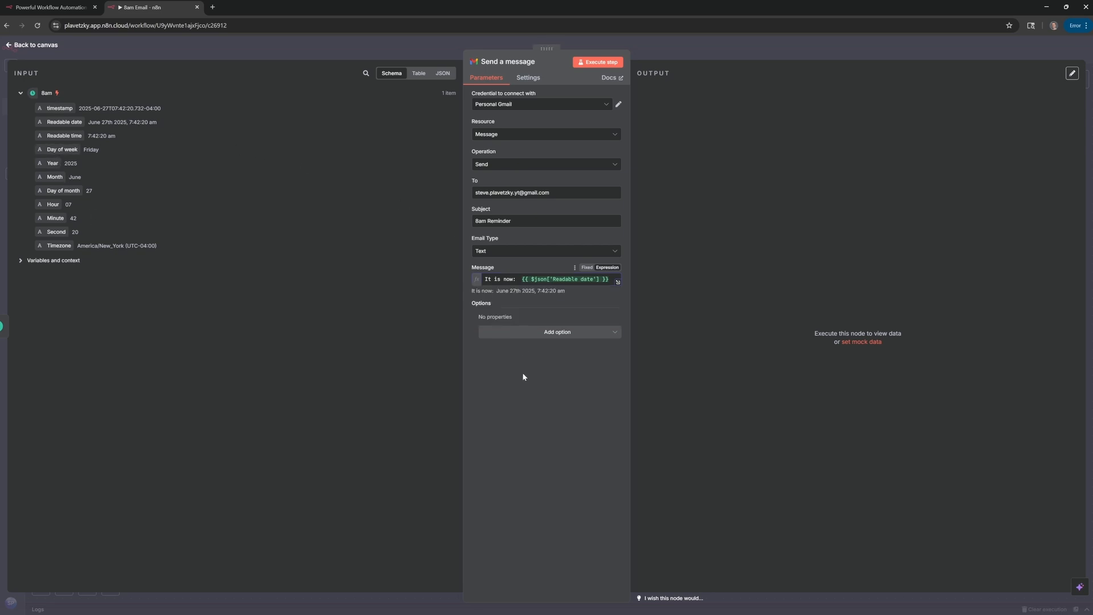
Review the message expression in the large editor and check its computed result.
{"action": "left_click", "coordinate": [619, 283]}
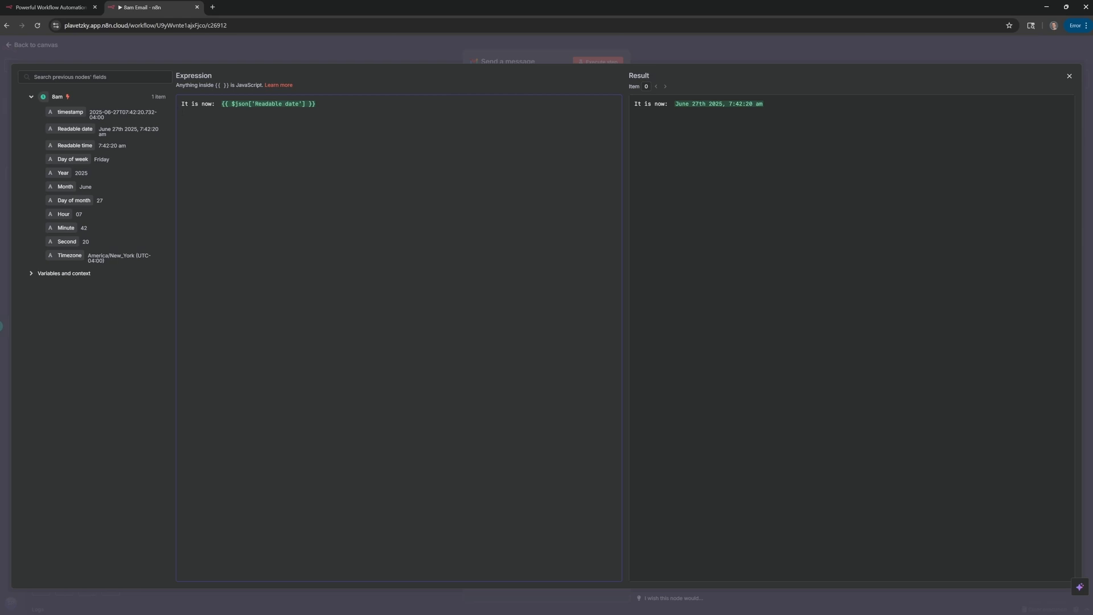
{"action": "left_click", "coordinate": [1069, 77]}
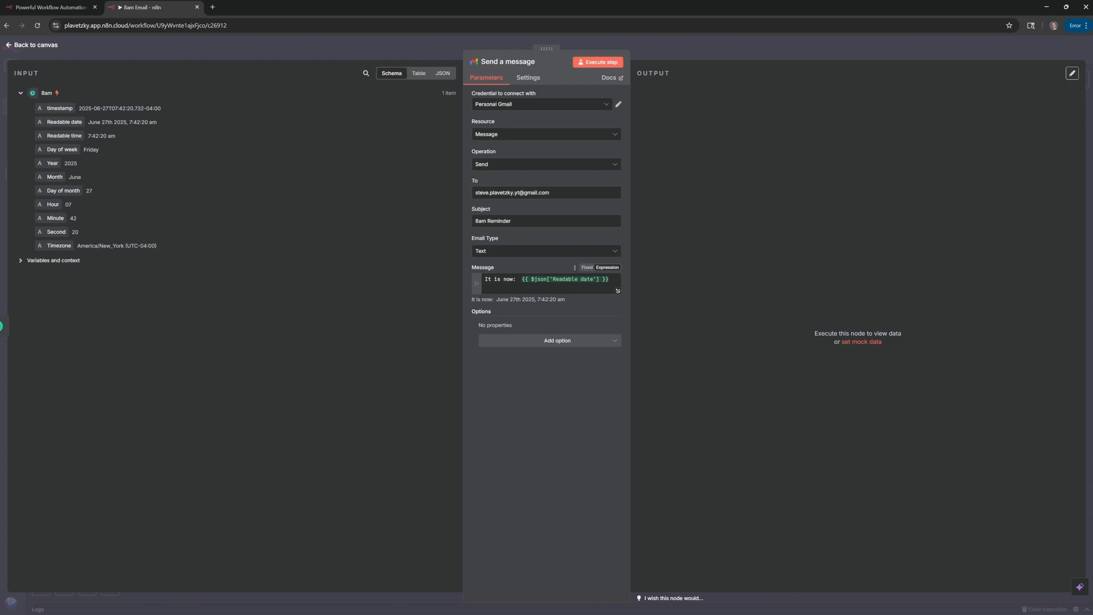
{"action": "left_click", "coordinate": [521, 285]}
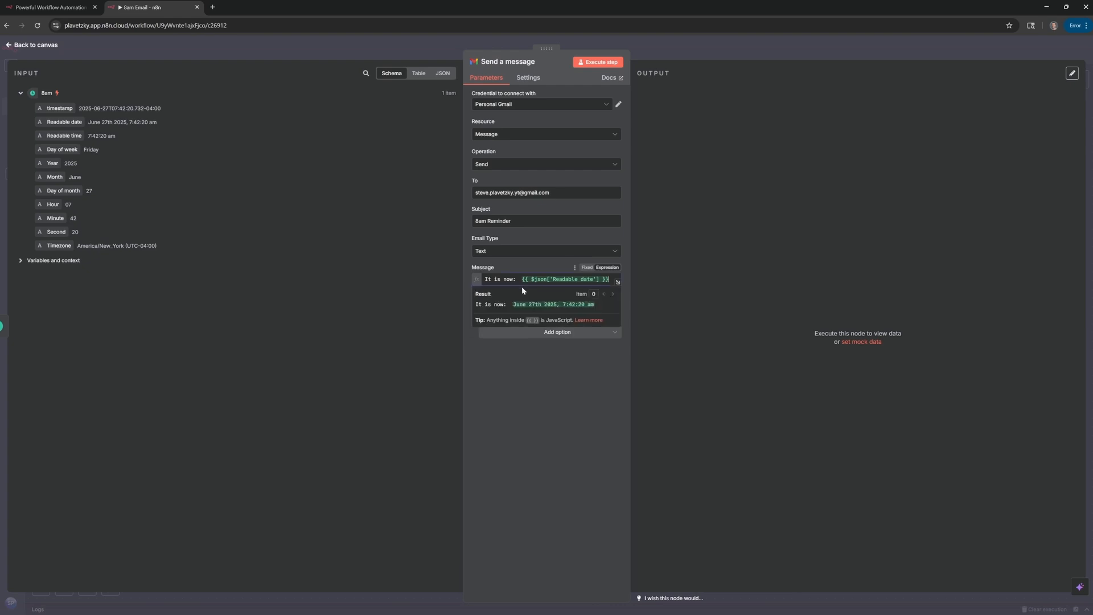
{"action": "left_click", "coordinate": [492, 268]}
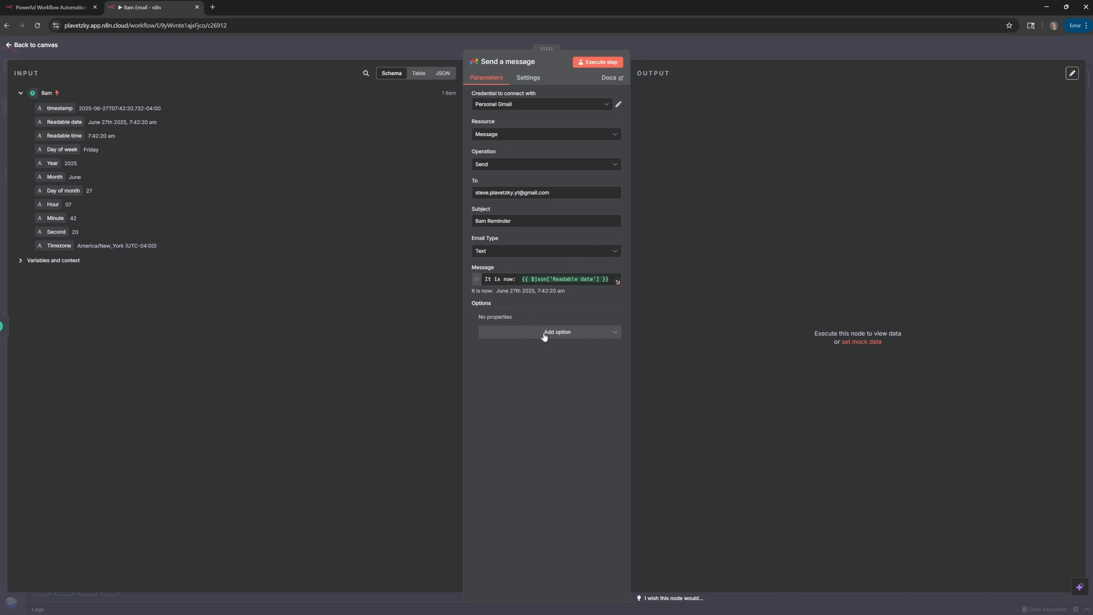
Add the Append n8n Attribution option, left on, and execute the step to send the email.
{"action": "left_click", "coordinate": [579, 337]}
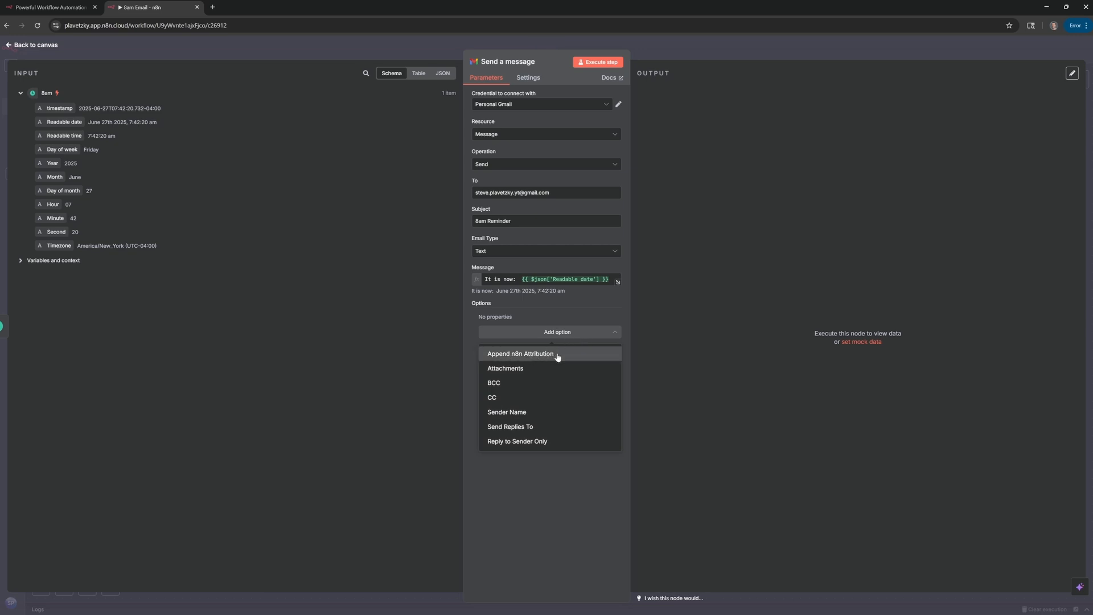
{"action": "left_click", "coordinate": [553, 355]}
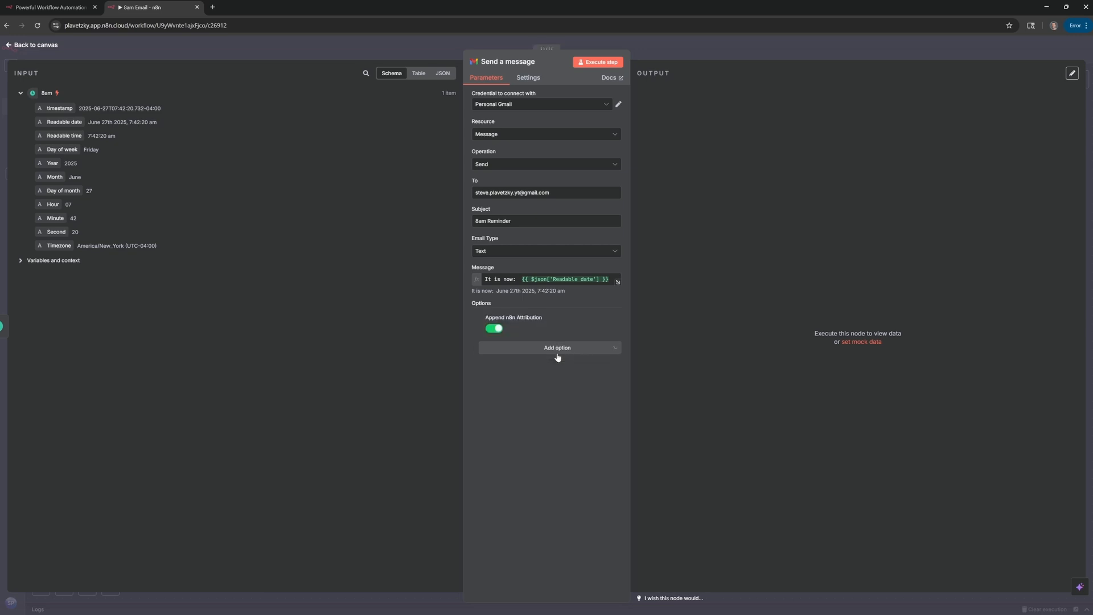
{"action": "left_click", "coordinate": [495, 331]}
{"action": "left_click", "coordinate": [491, 329]}
{"action": "left_click", "coordinate": [604, 64]}
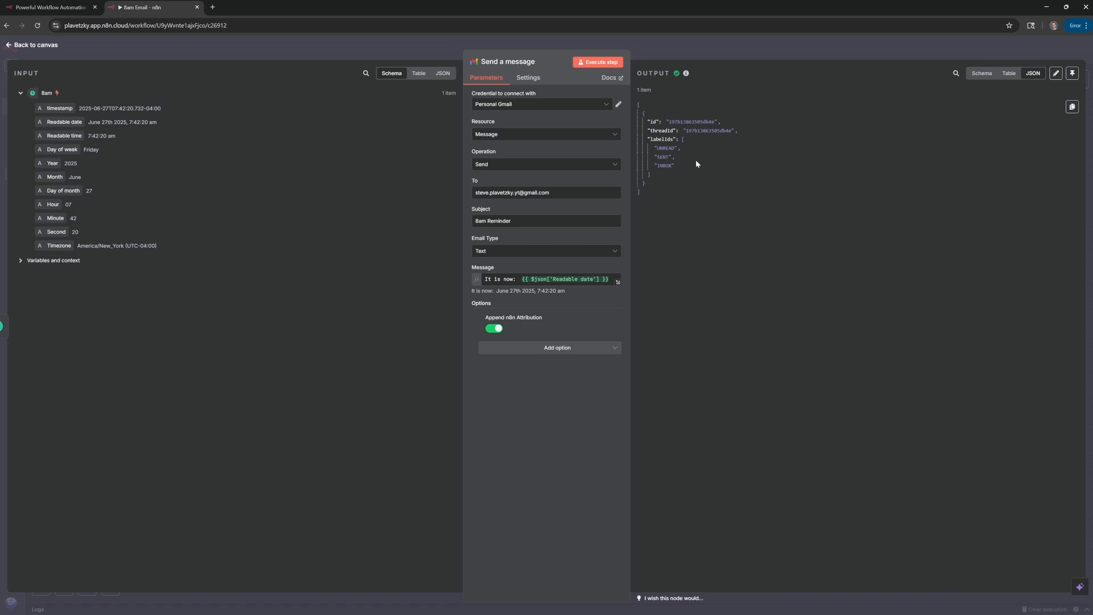
{"action": "left_click", "coordinate": [663, 164]}
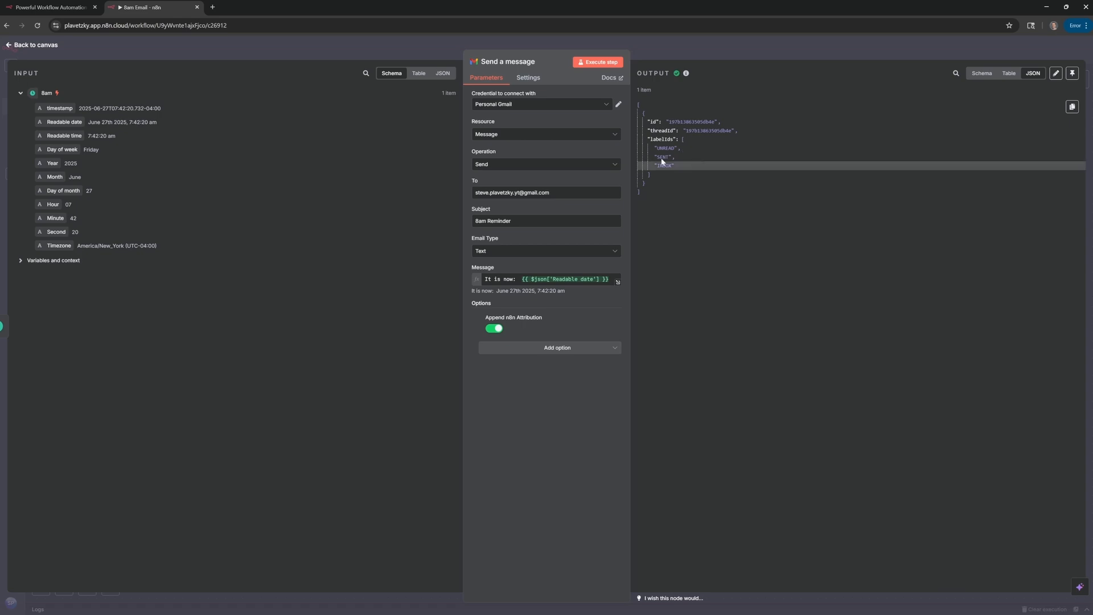
In Gmail, open the 8am Reminder email and inspect its automatic n8n footer lines.
{"action": "left_click", "coordinate": [213, 7]}
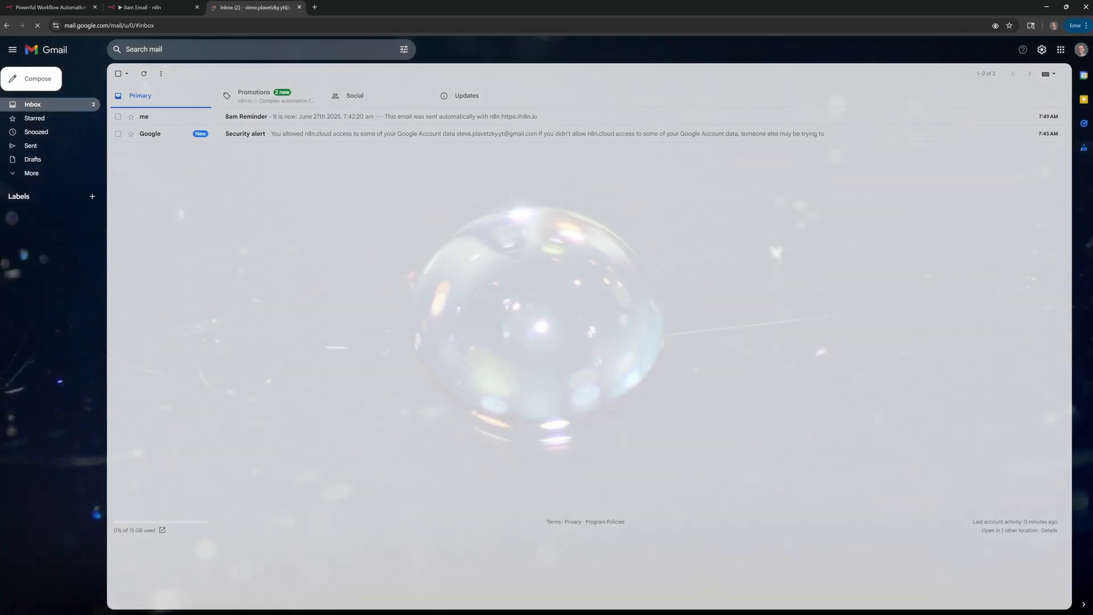
{"action": "left_click", "coordinate": [291, 118]}
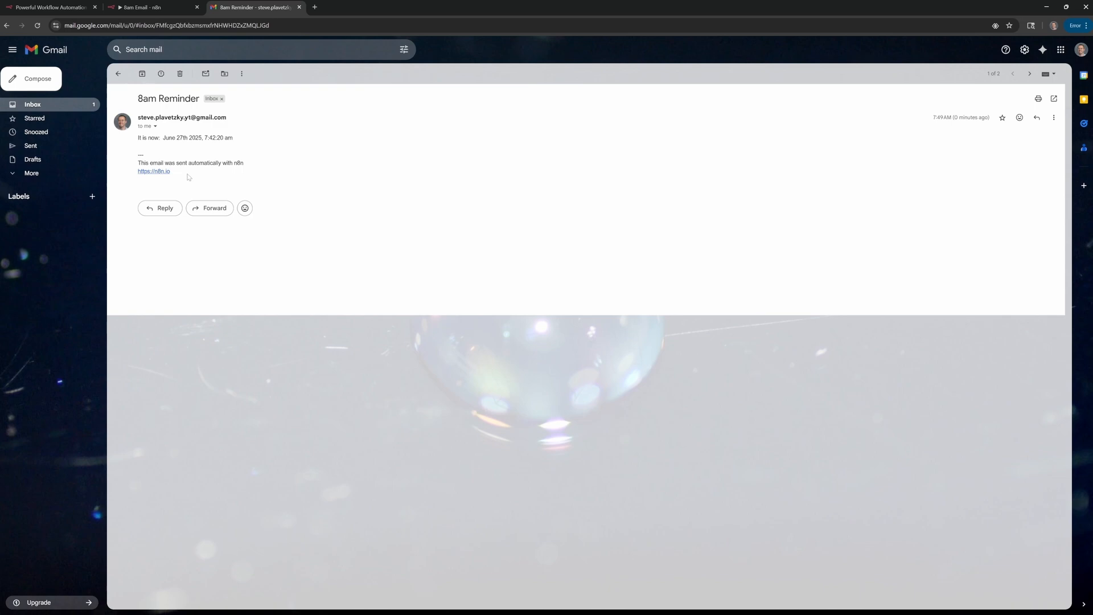
{"action": "left_click_drag", "start_coordinate": [189, 177], "coordinate": [137, 152]}
{"action": "left_click", "coordinate": [288, 172]}
Turn off the n8n attribution footer and execute the step again to resend the email.
{"action": "left_click", "coordinate": [168, 3]}
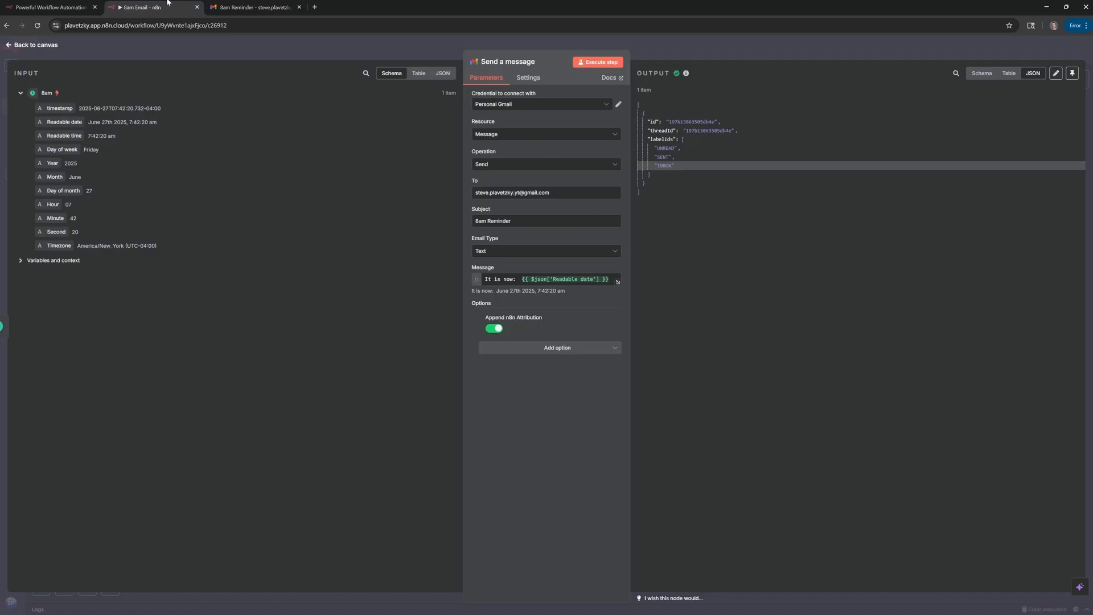
{"action": "left_click", "coordinate": [494, 329]}
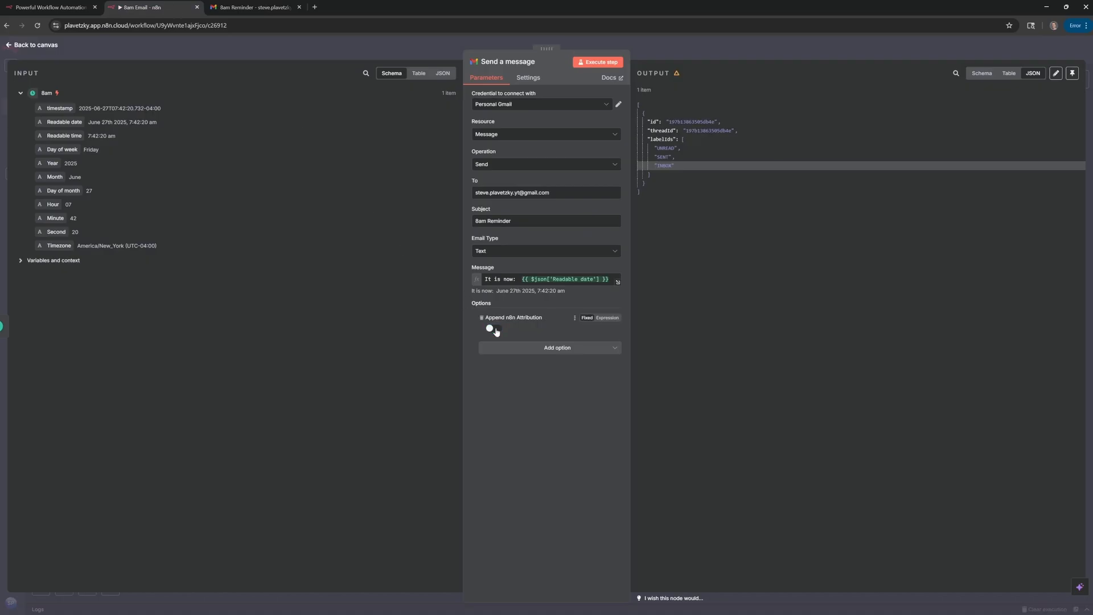
{"action": "left_click", "coordinate": [603, 64]}
{"action": "left_click", "coordinate": [685, 164]}
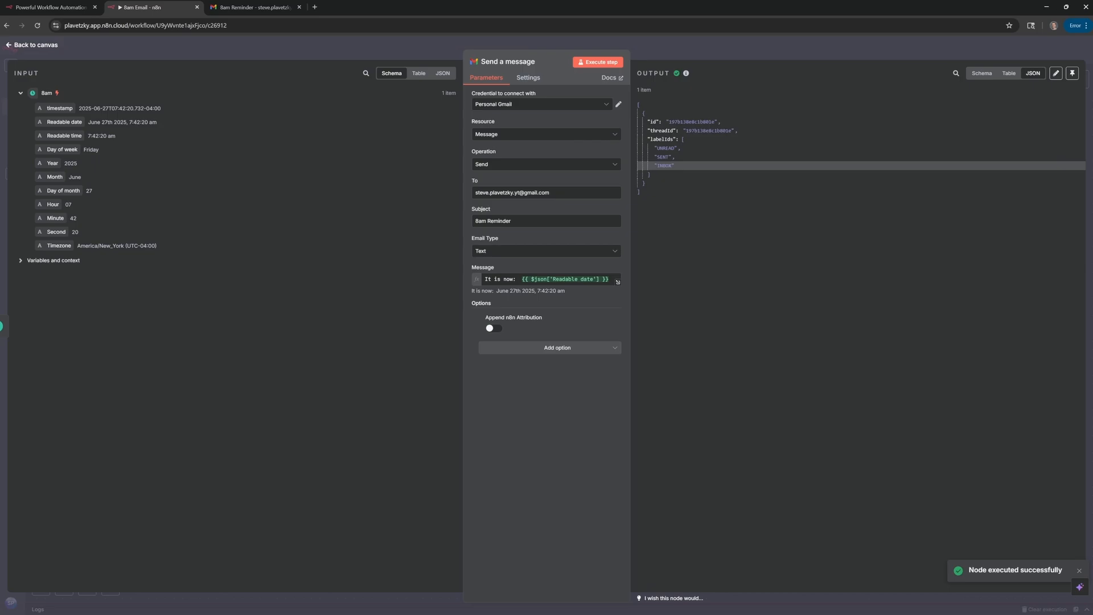
Open the newest 8am Reminder in the Gmail inbox to confirm no footer, then return to n8n.
{"action": "left_click", "coordinate": [215, 5]}
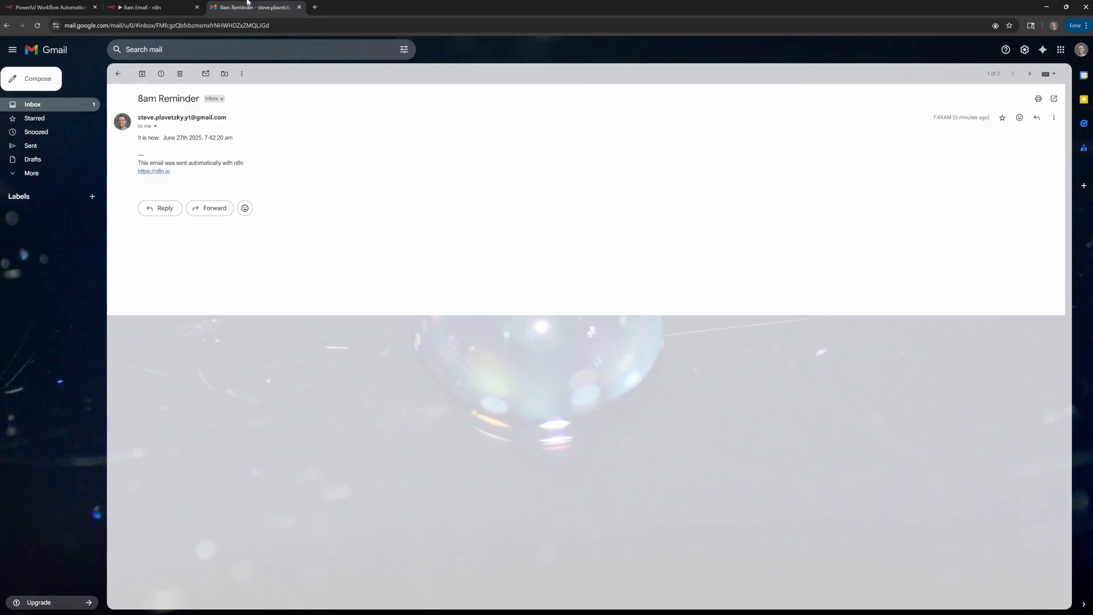
{"action": "left_click", "coordinate": [42, 105]}
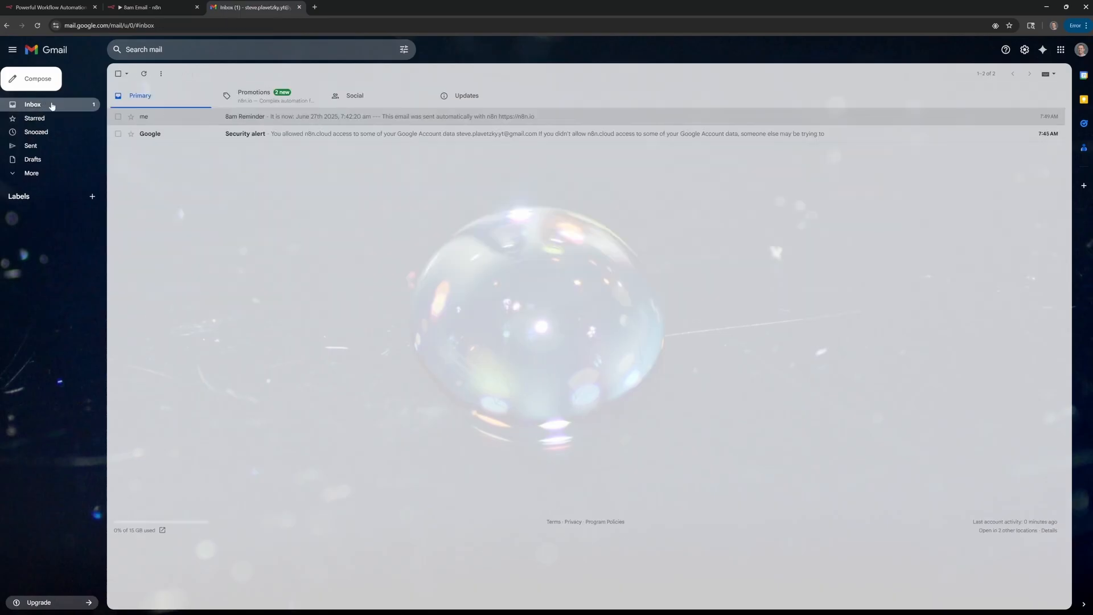
{"action": "left_click", "coordinate": [283, 117]}
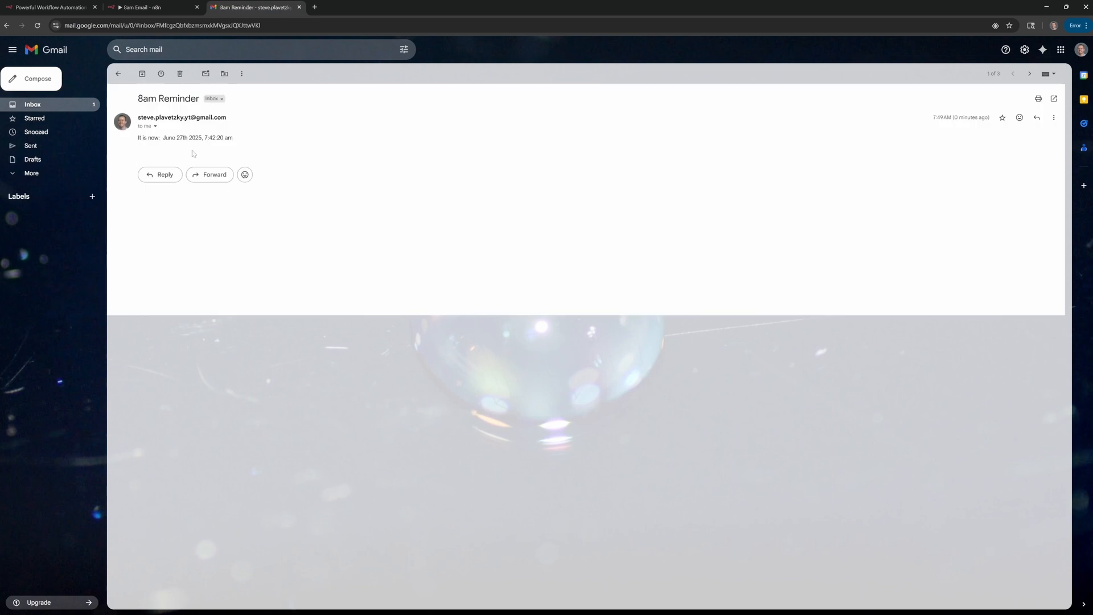
{"action": "left_click", "coordinate": [157, 7]}
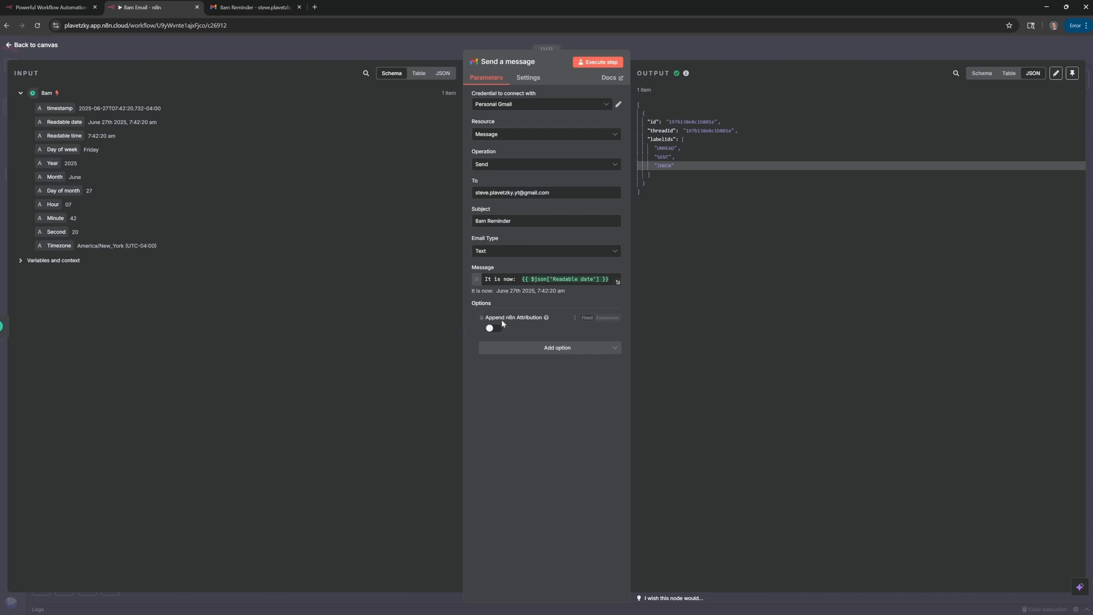
Execute the whole 8am Email workflow and confirm the 7:50:12 am reminder arrived in Gmail.
{"action": "left_click", "coordinate": [35, 45]}
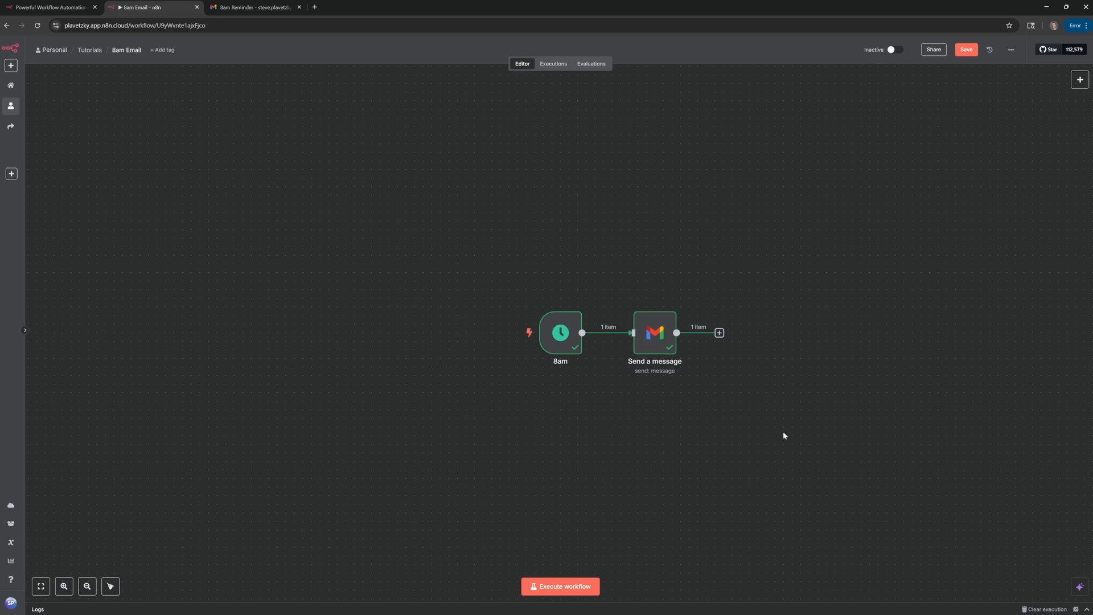
{"action": "left_click", "coordinate": [574, 586]}
{"action": "mouse_move", "coordinate": [566, 350]}
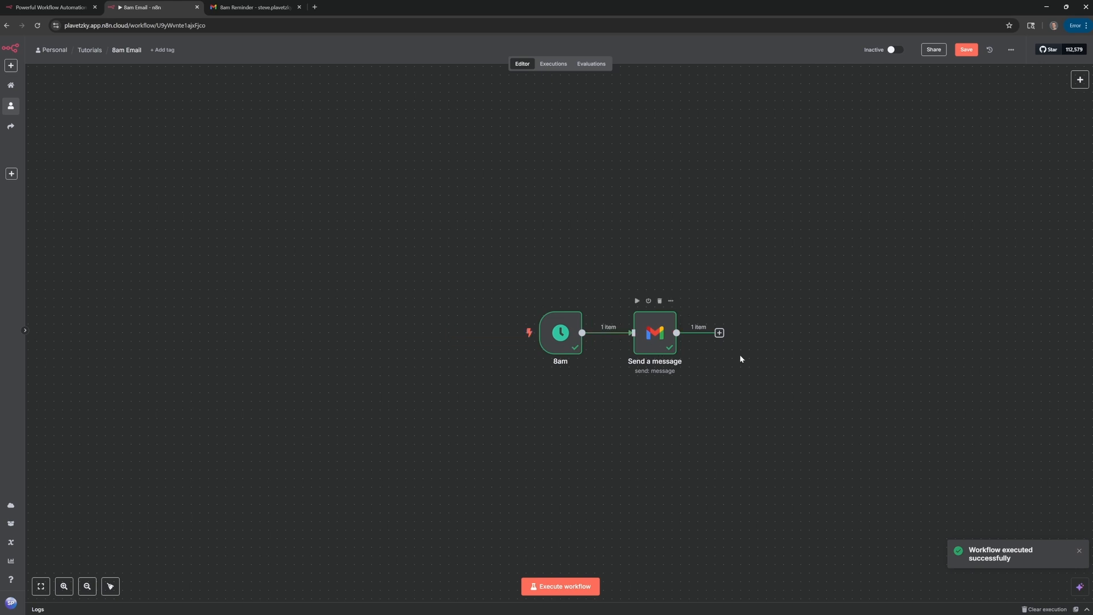
{"action": "left_click", "coordinate": [254, 8]}
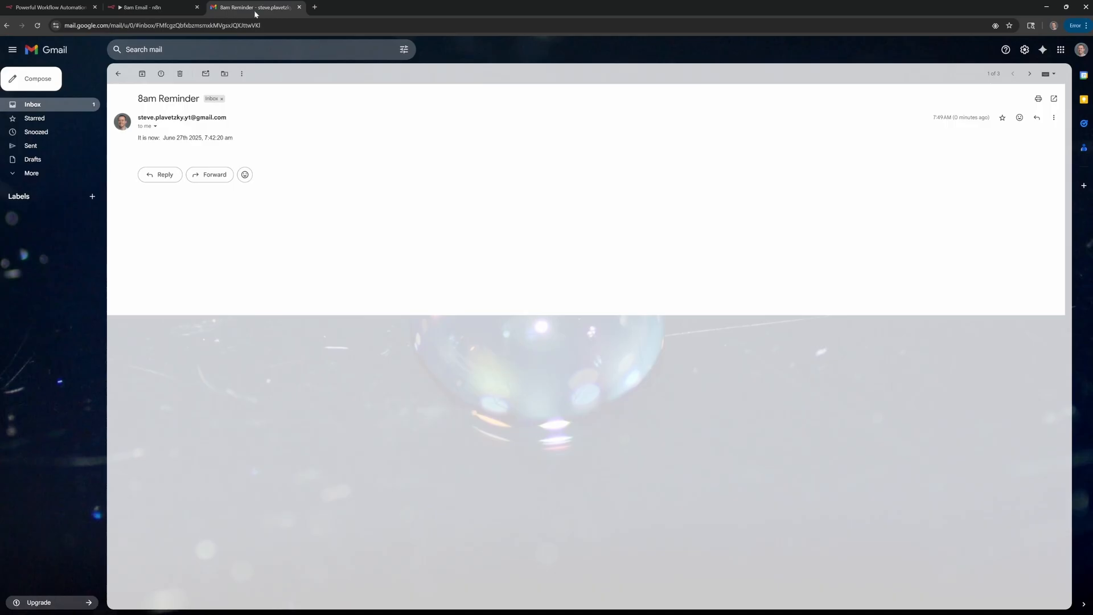
{"action": "left_click", "coordinate": [52, 107]}
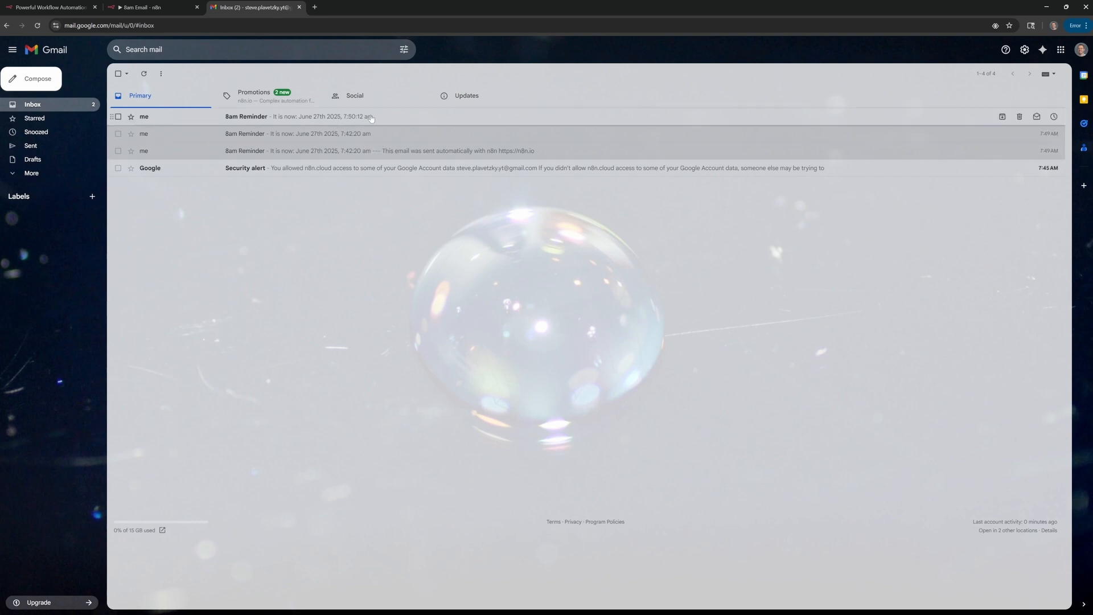
{"action": "left_click", "coordinate": [176, 3]}
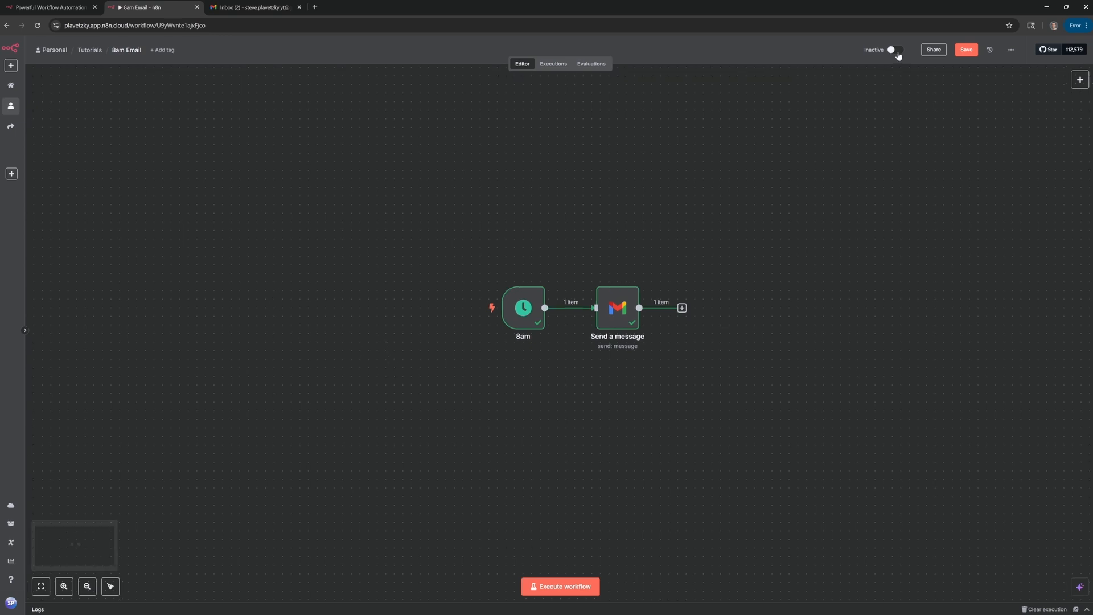
Set the workflow to Active and confirm the 8:00:00 am scheduled reminder in the Gmail inbox.
{"action": "left_click", "coordinate": [894, 51]}
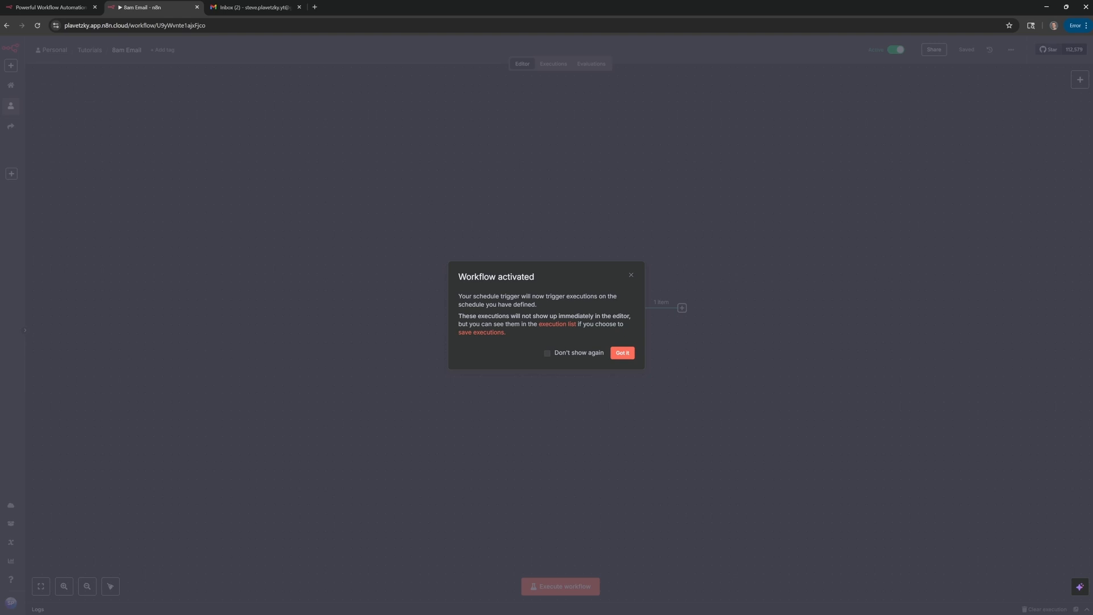
{"action": "left_click", "coordinate": [622, 354]}
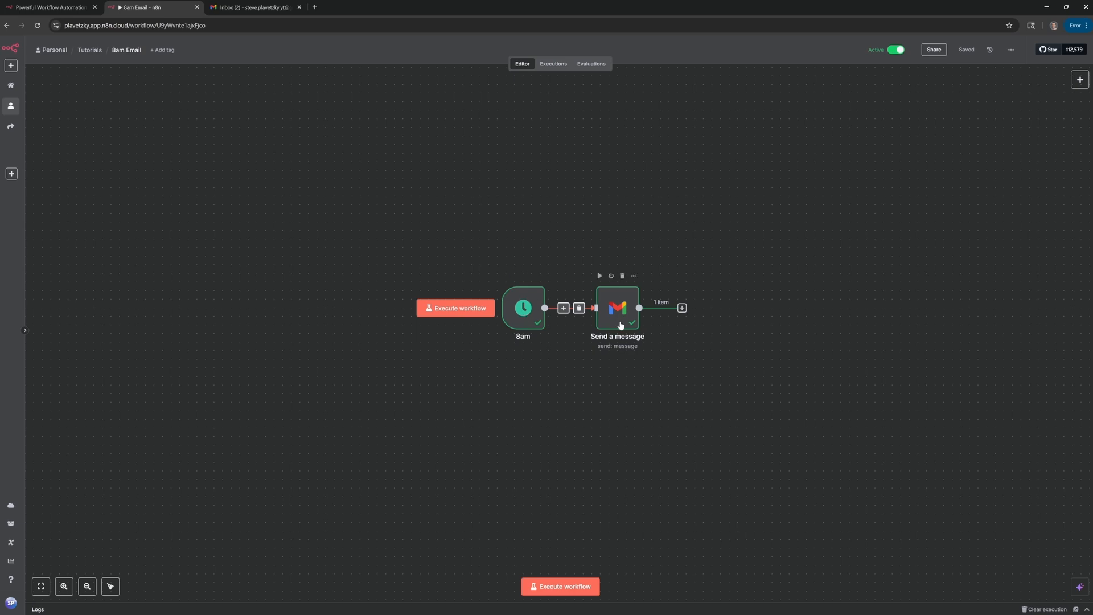
{"action": "left_click", "coordinate": [257, 5]}
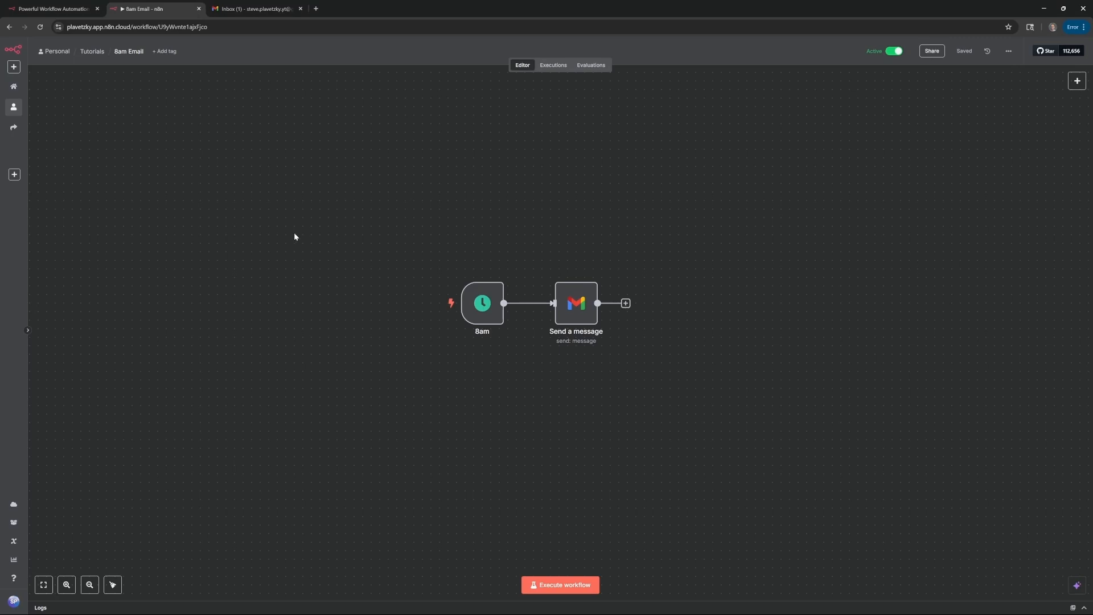
{"action": "left_click", "coordinate": [254, 9]}
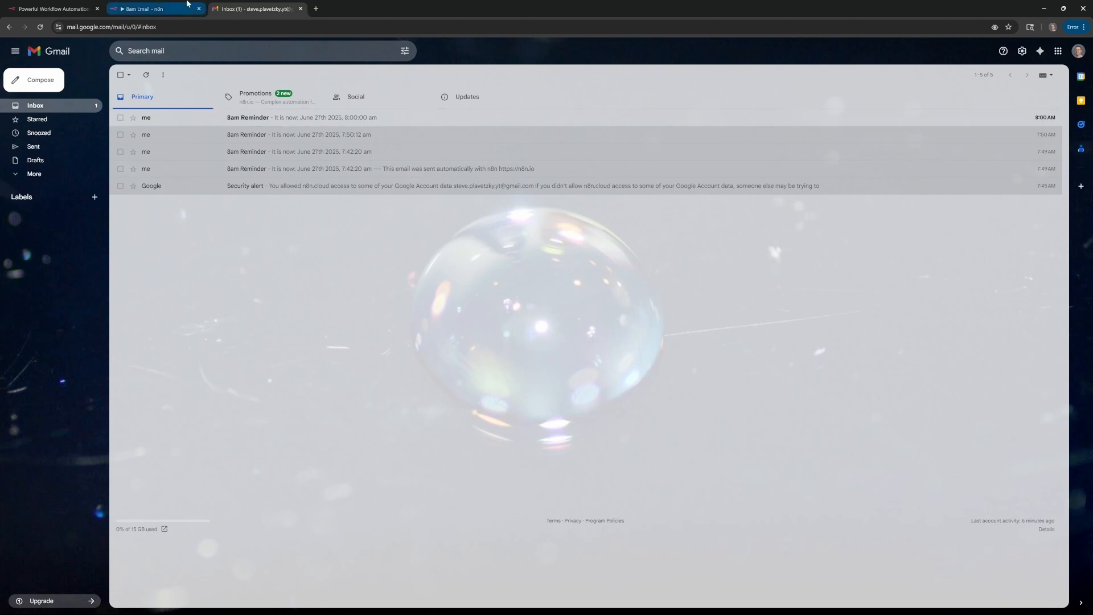
{"action": "left_click", "coordinate": [144, 9]}
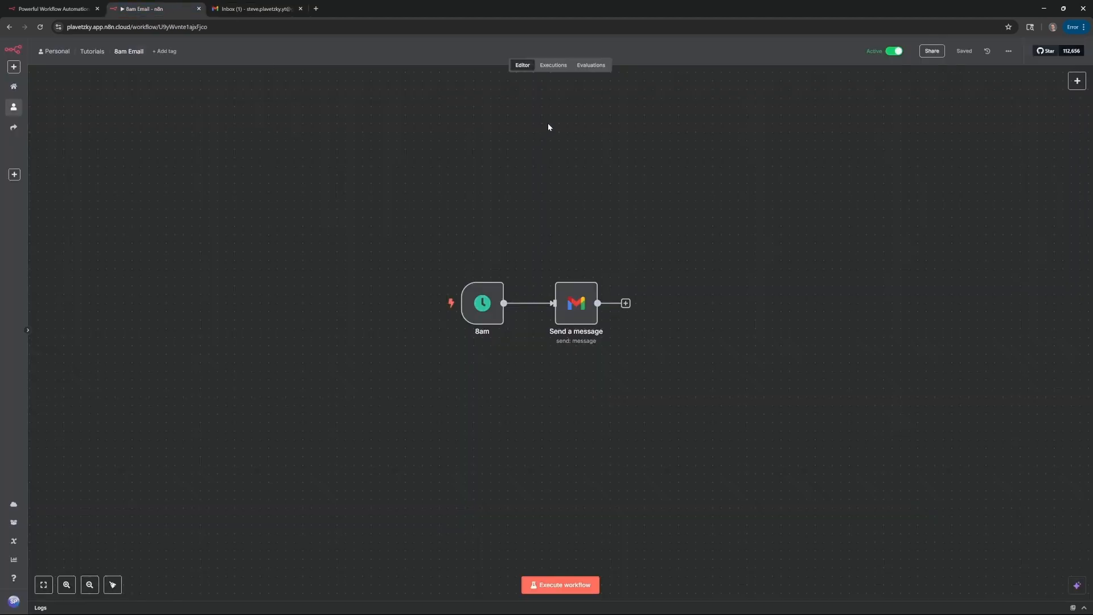
{"action": "left_click", "coordinate": [554, 69]}
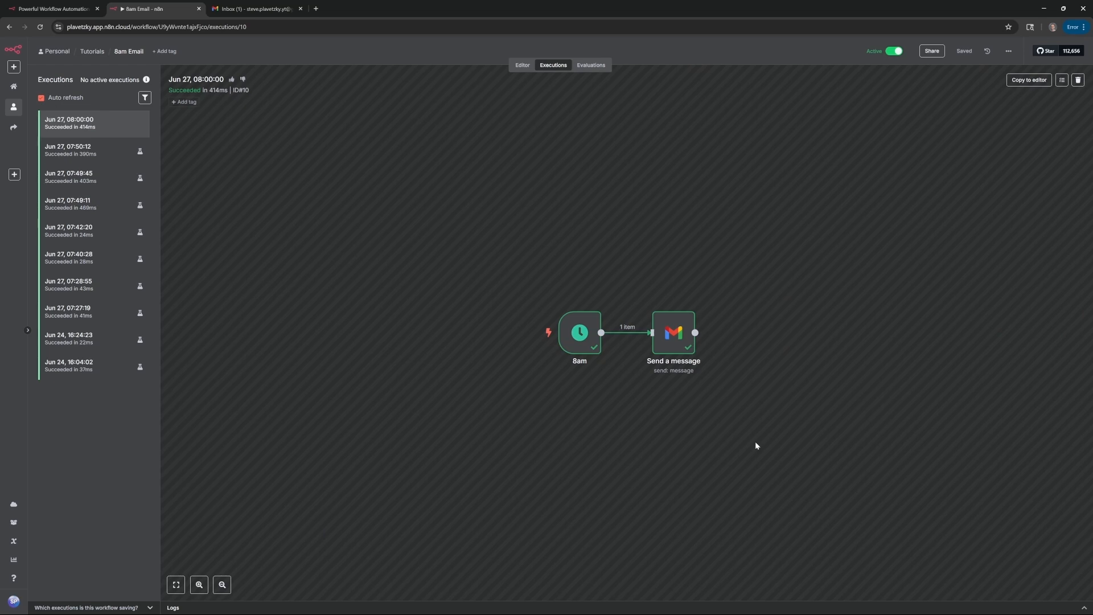
{"action": "double_click", "coordinate": [585, 345]}
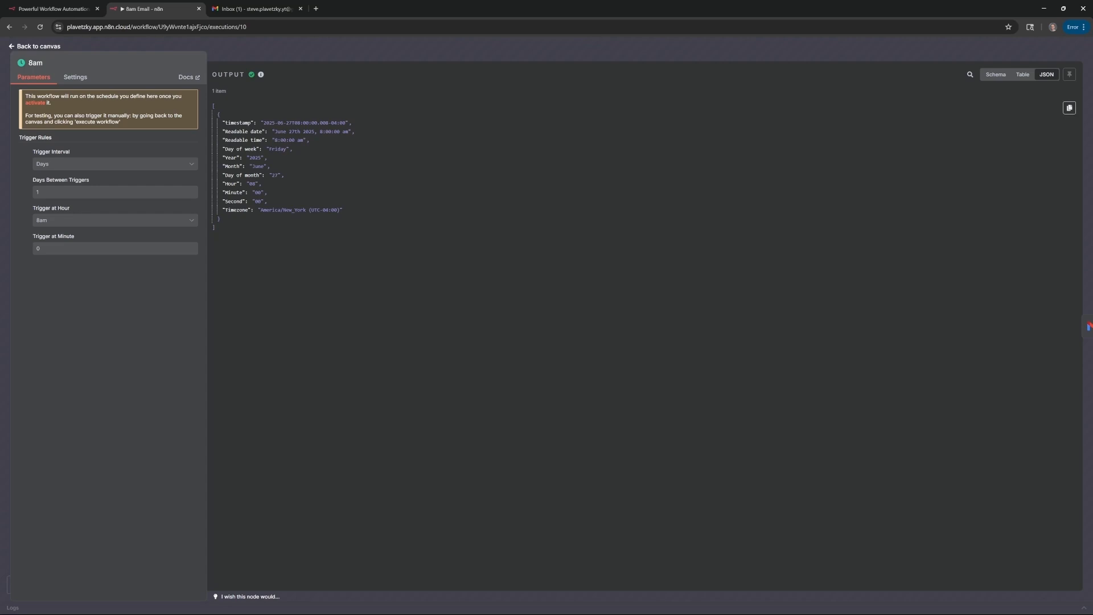
{"action": "left_click_drag", "start_coordinate": [234, 140], "coordinate": [309, 134]}
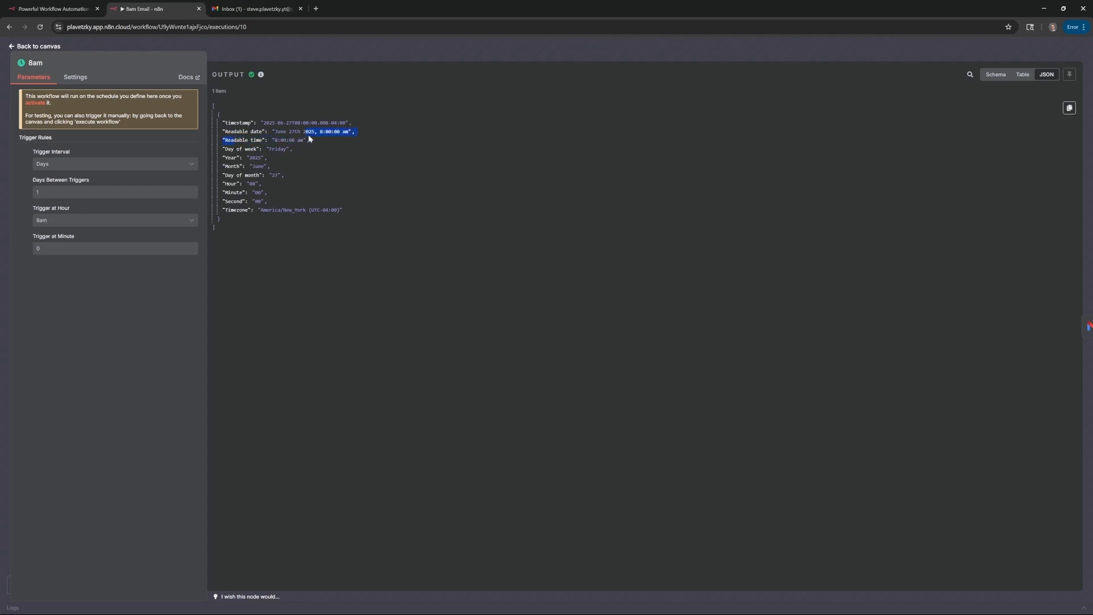
{"action": "left_click", "coordinate": [371, 144]}
{"action": "left_click", "coordinate": [38, 47]}
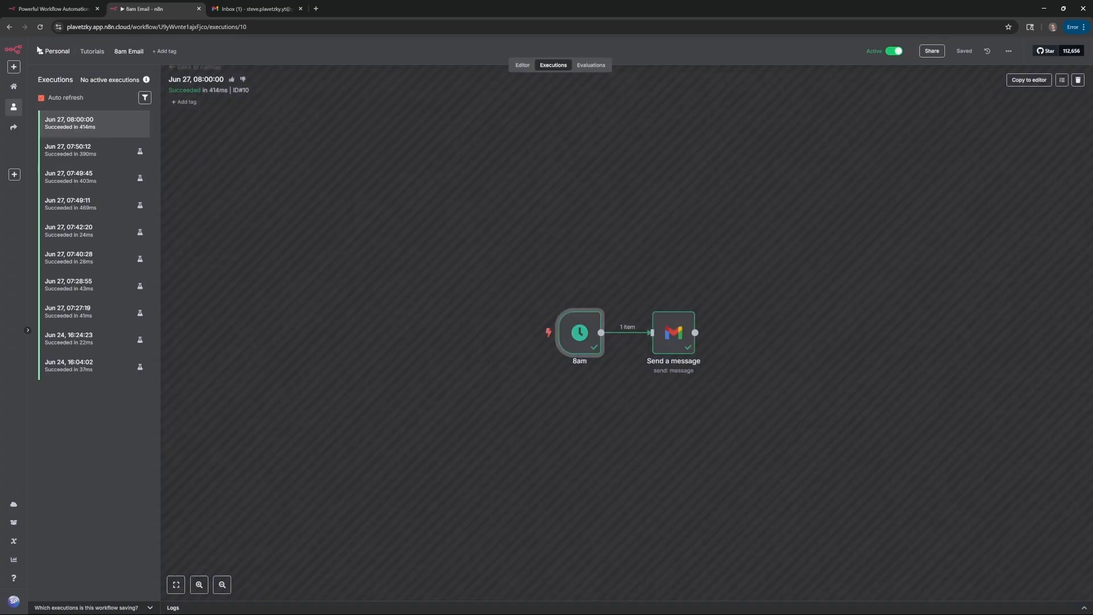
{"action": "double_click", "coordinate": [664, 340]}
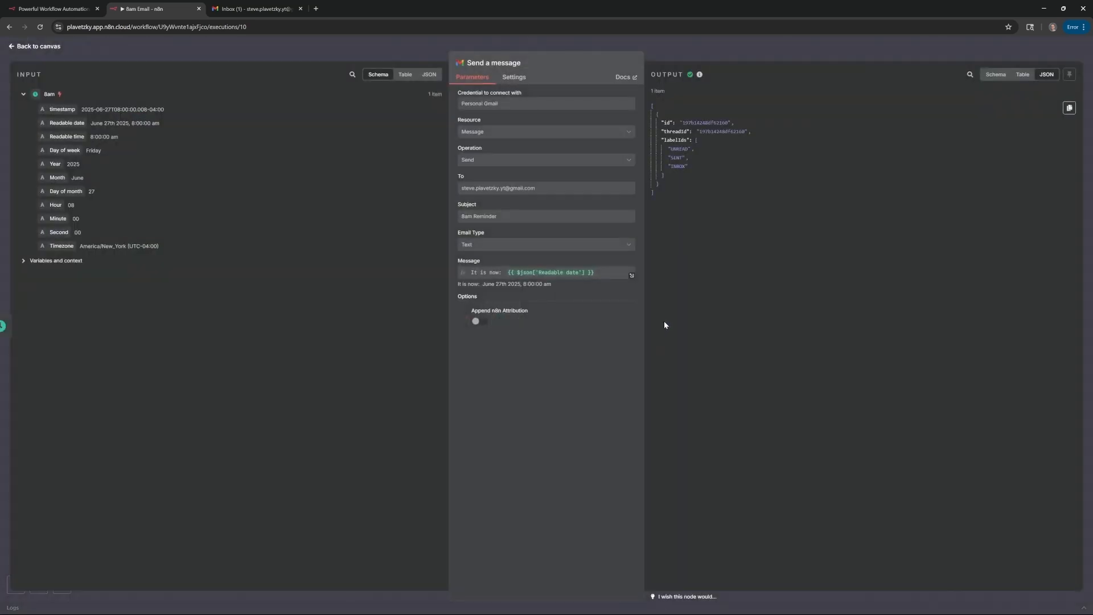
{"action": "left_click_drag", "start_coordinate": [701, 159], "coordinate": [655, 160]}
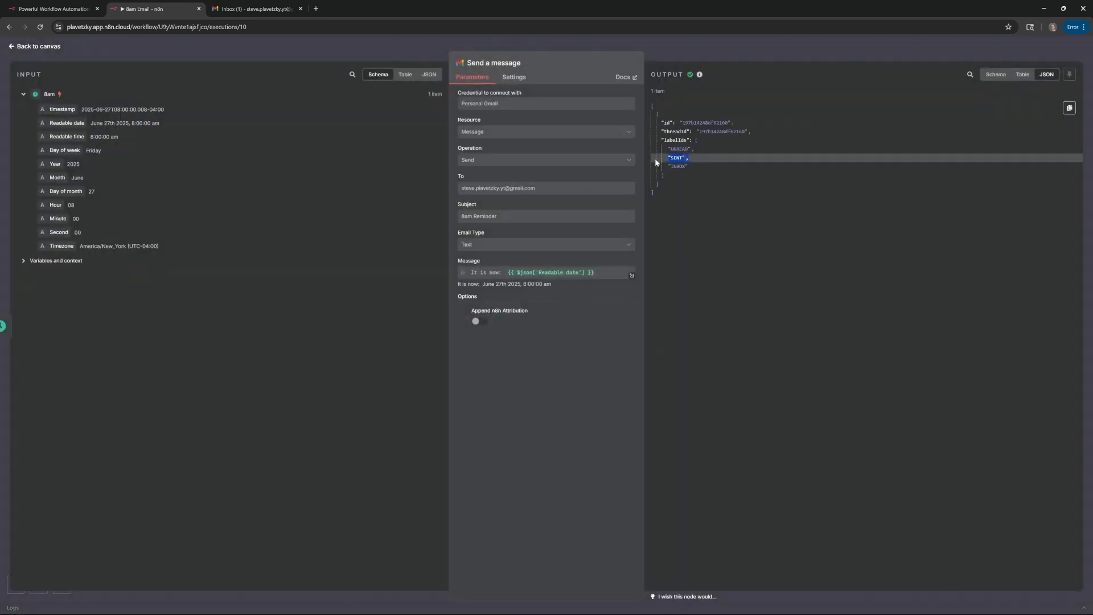
{"action": "left_click", "coordinate": [694, 179]}
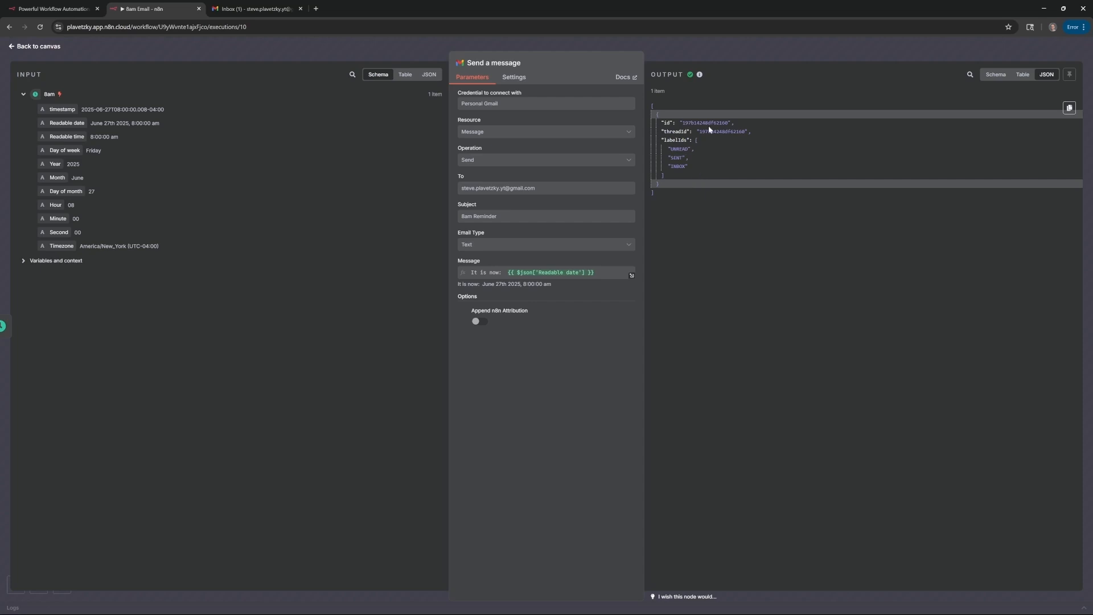
{"action": "left_click", "coordinate": [34, 46]}
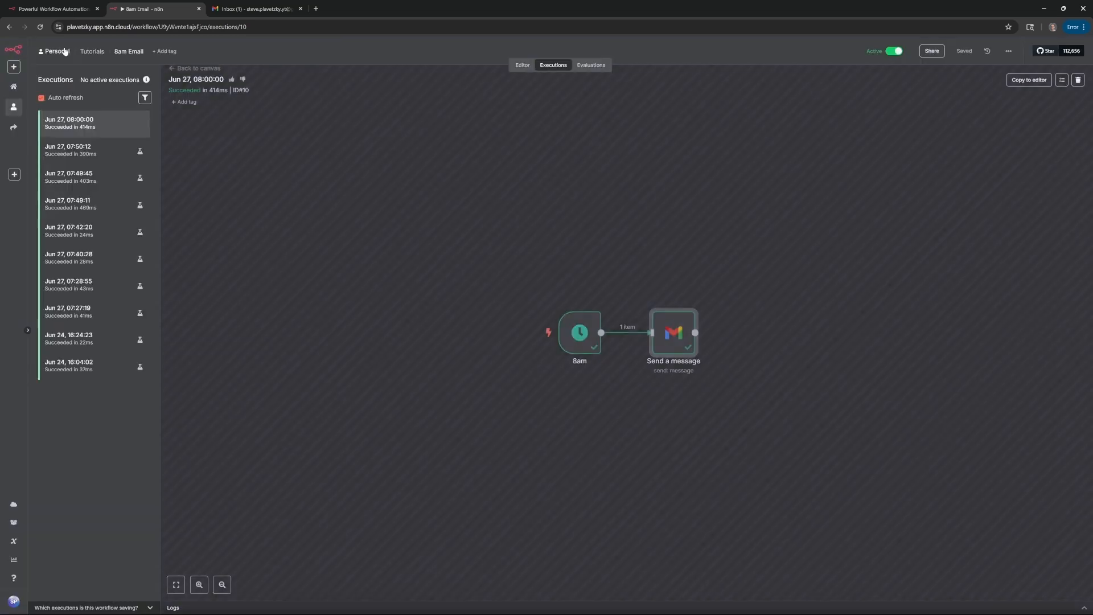
{"action": "left_click", "coordinate": [95, 155]}
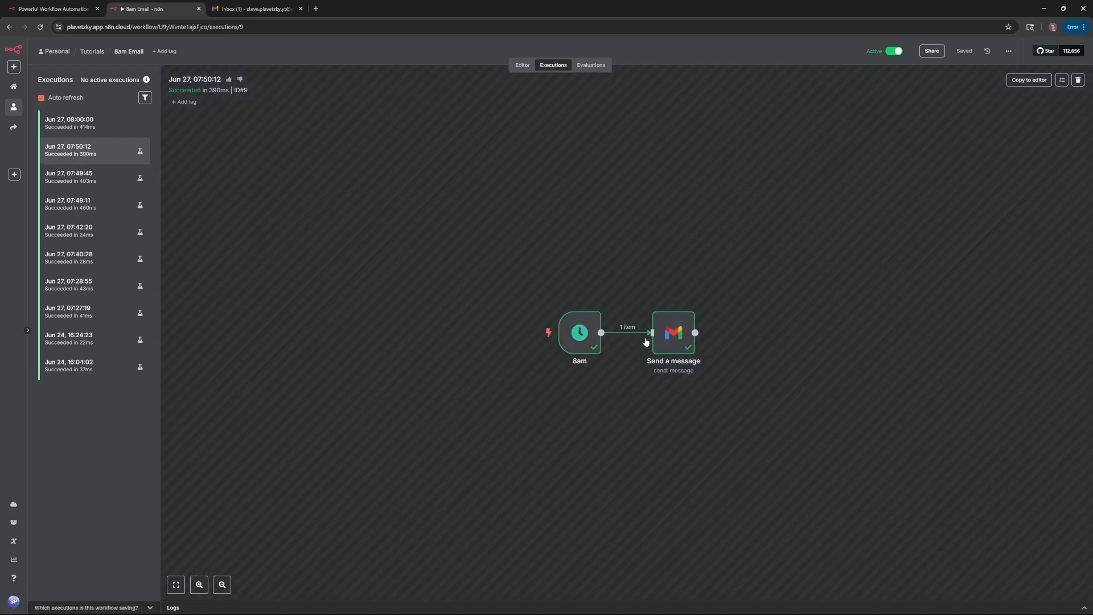
{"action": "left_click", "coordinate": [522, 71]}
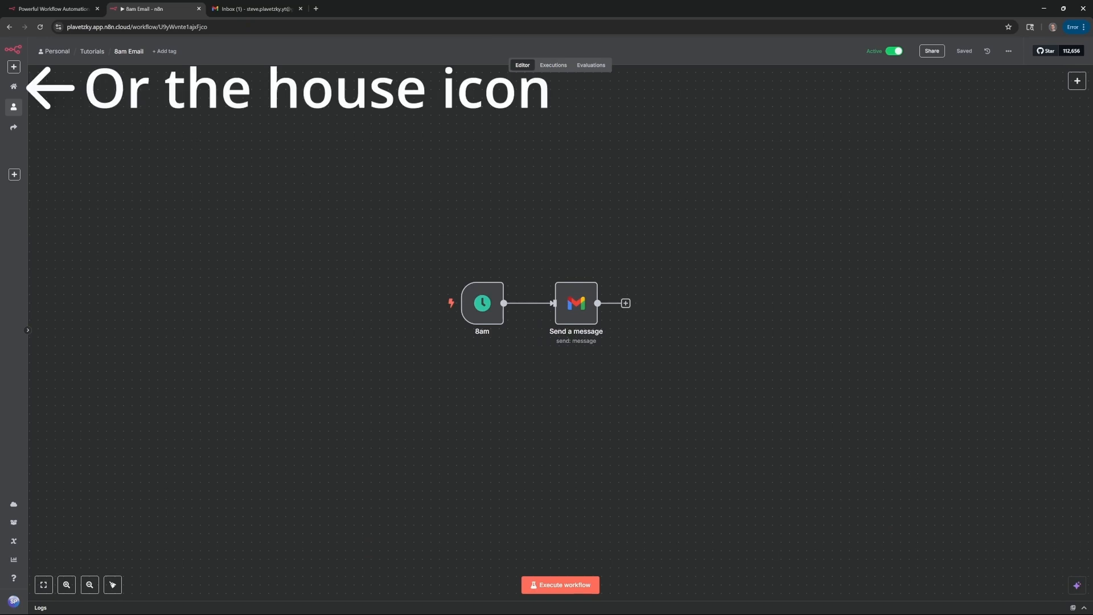
{"action": "left_click", "coordinate": [55, 54]}
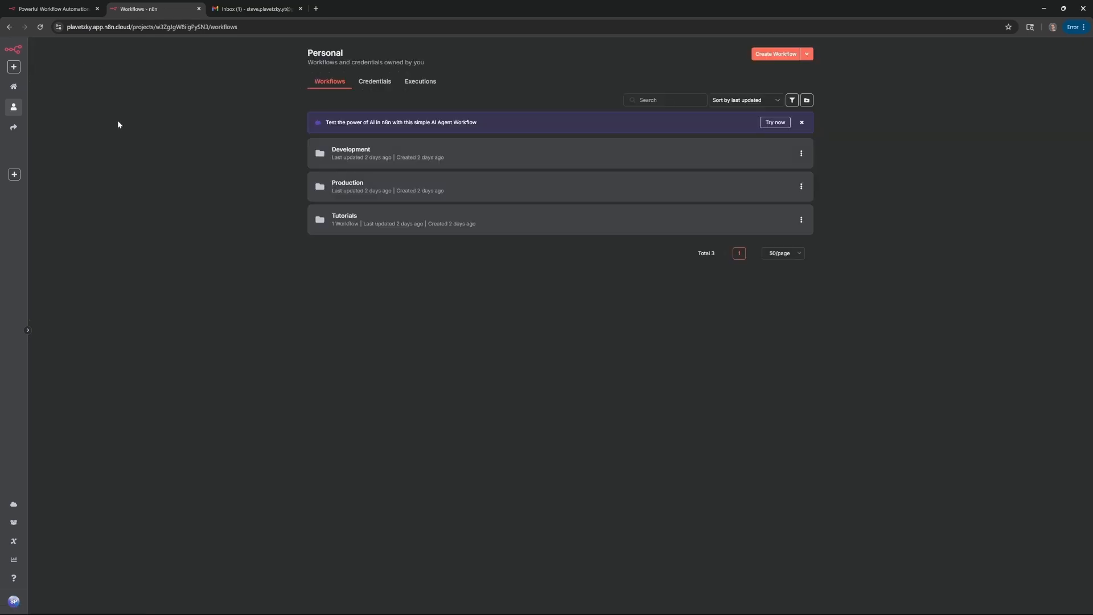
{"action": "left_click", "coordinate": [27, 331]}
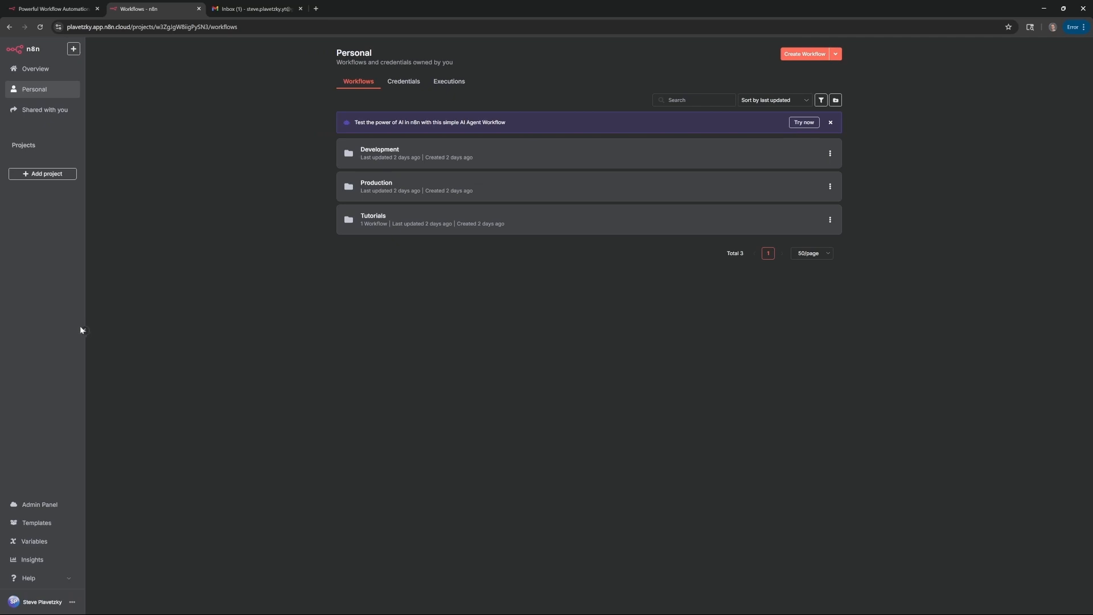
{"action": "left_click", "coordinate": [53, 71]}
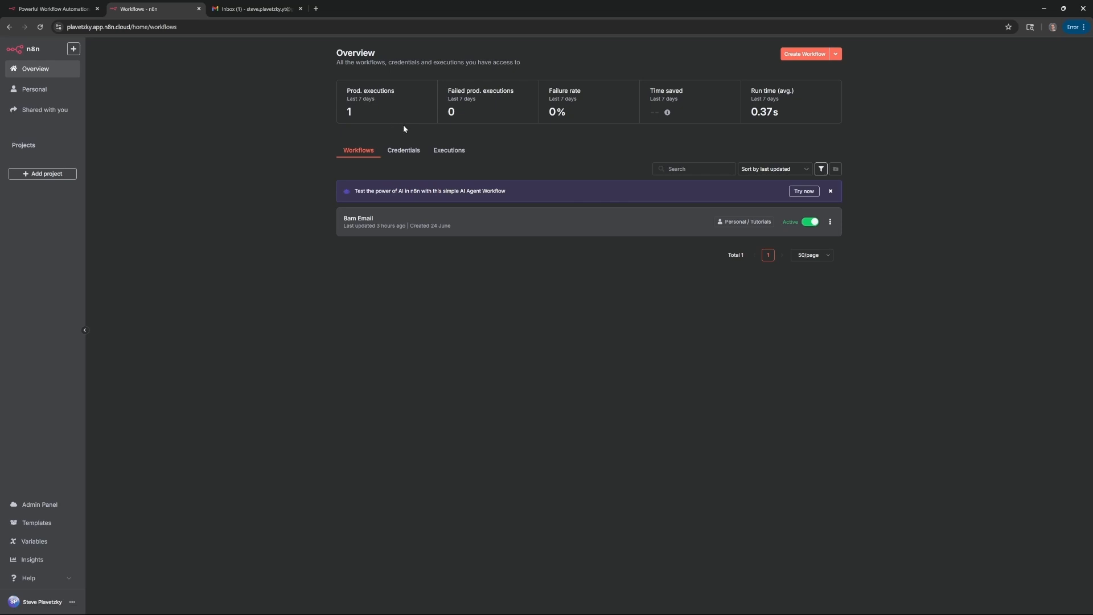
{"action": "left_click", "coordinate": [508, 221]}
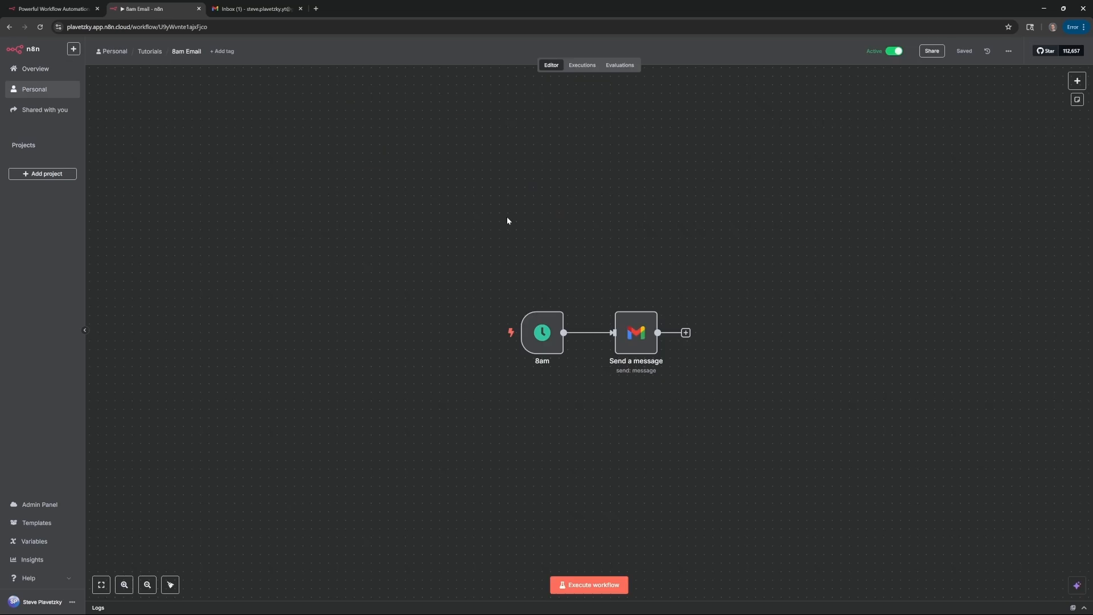